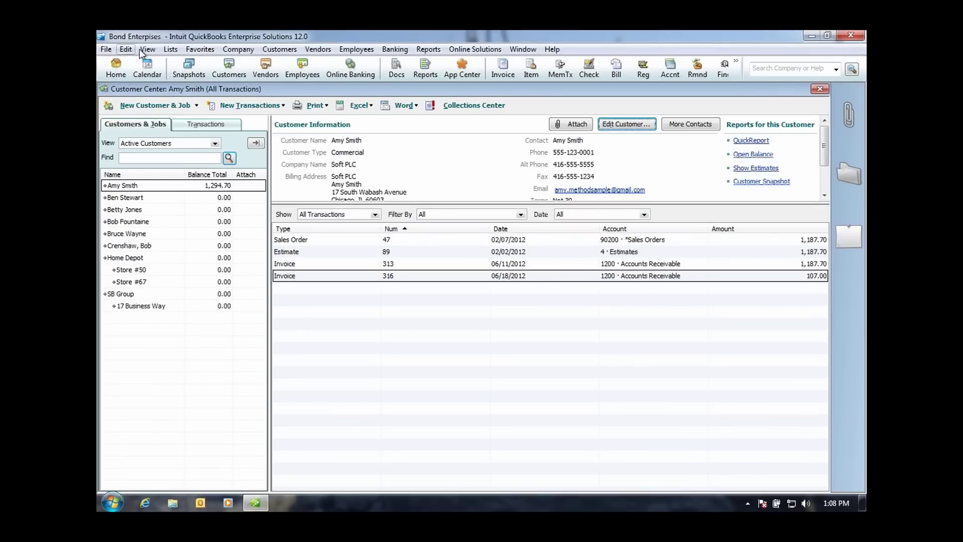
left_click(281, 55)
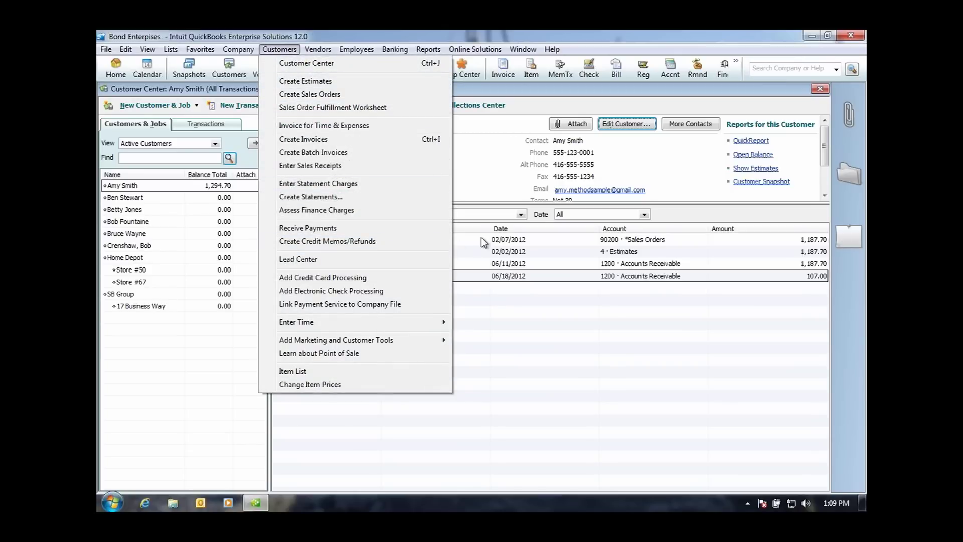
left_click(478, 184)
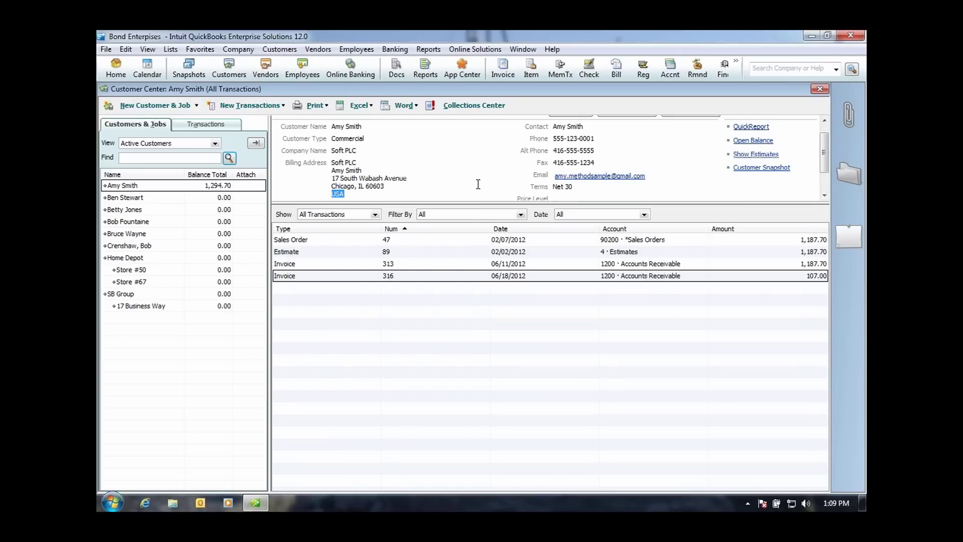
Switch from QuickBooks to the Method CRM site in Firefox and open the list of existing lead contacts.
key("ctrl+Left")
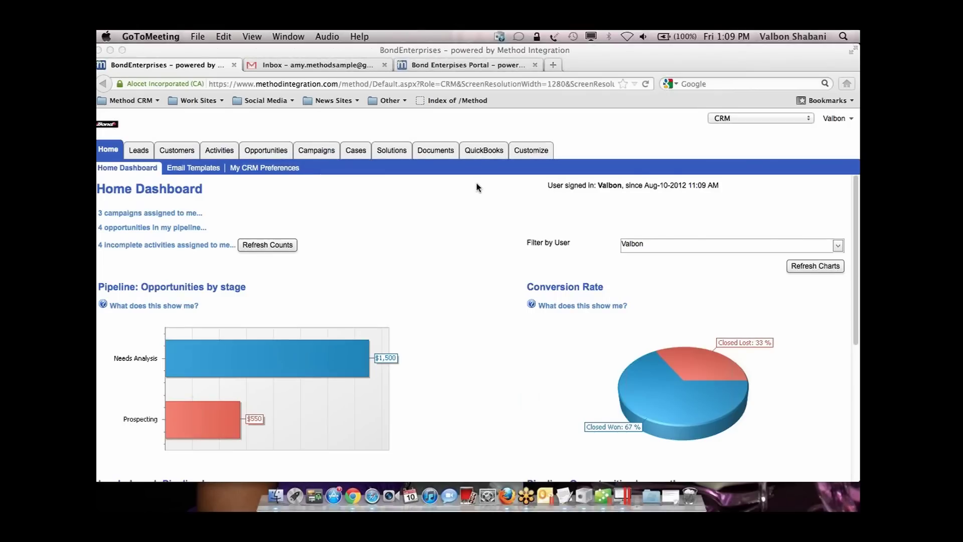
left_click(476, 187)
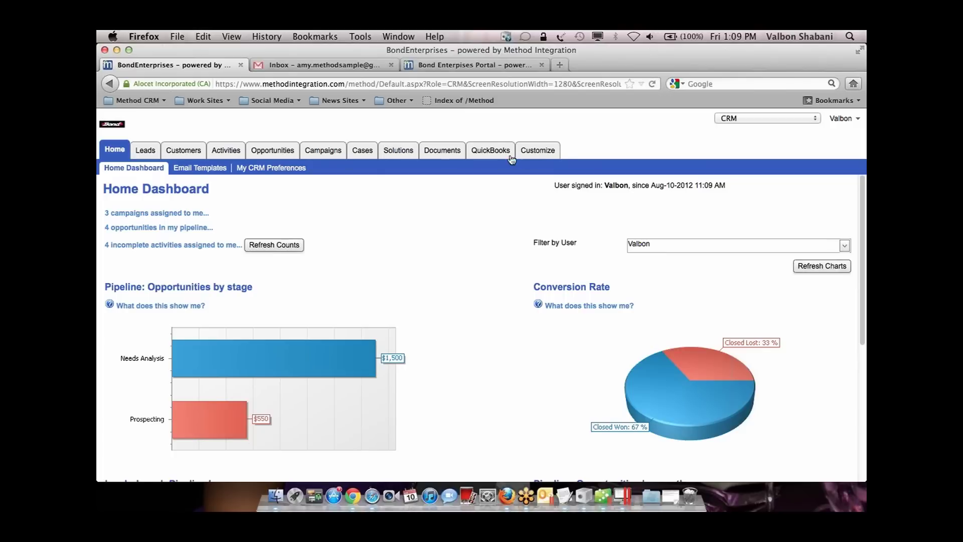
left_click(145, 152)
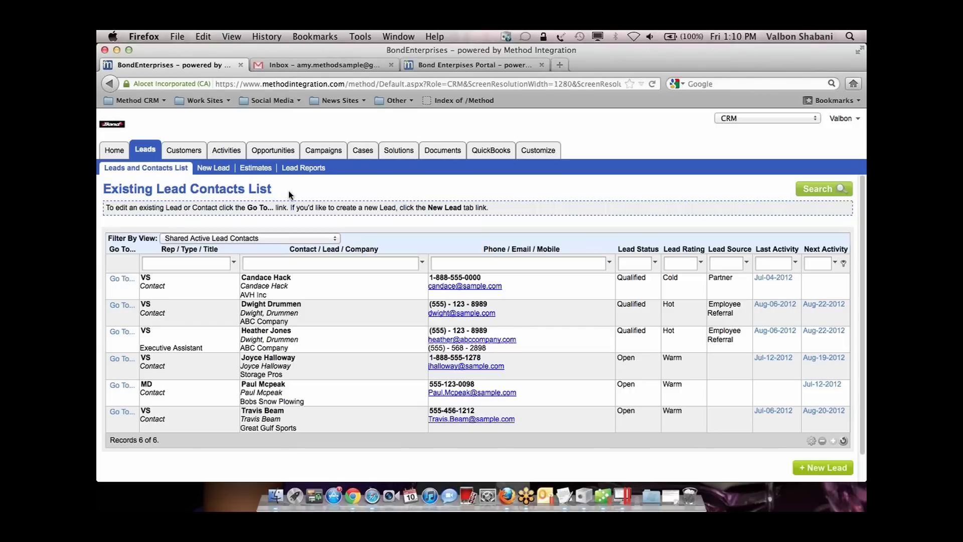
Open a blank new lead form and look over its contact, address and lead information fields, including the Lead Status choices.
left_click(223, 169)
scroll(484, 256, "down", 2)
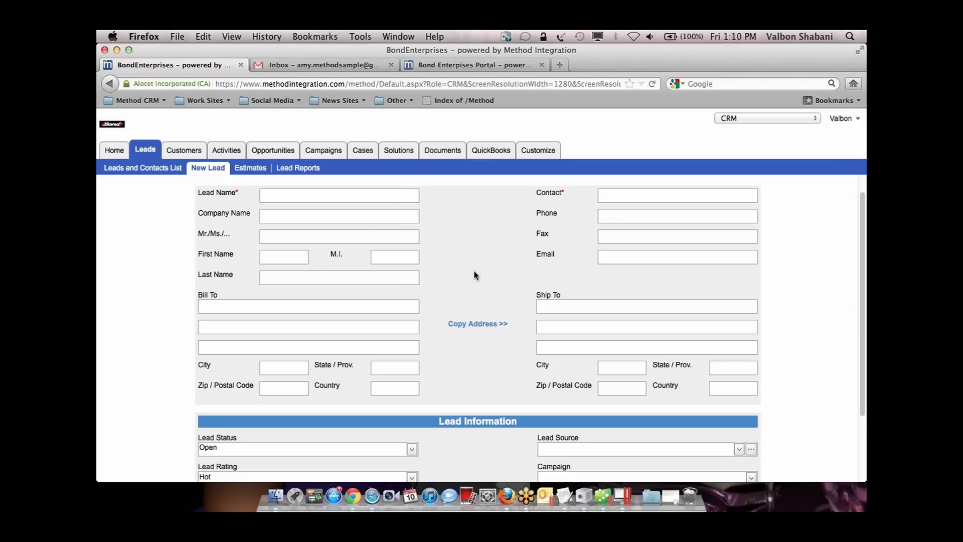
scroll(476, 275, "down", 5)
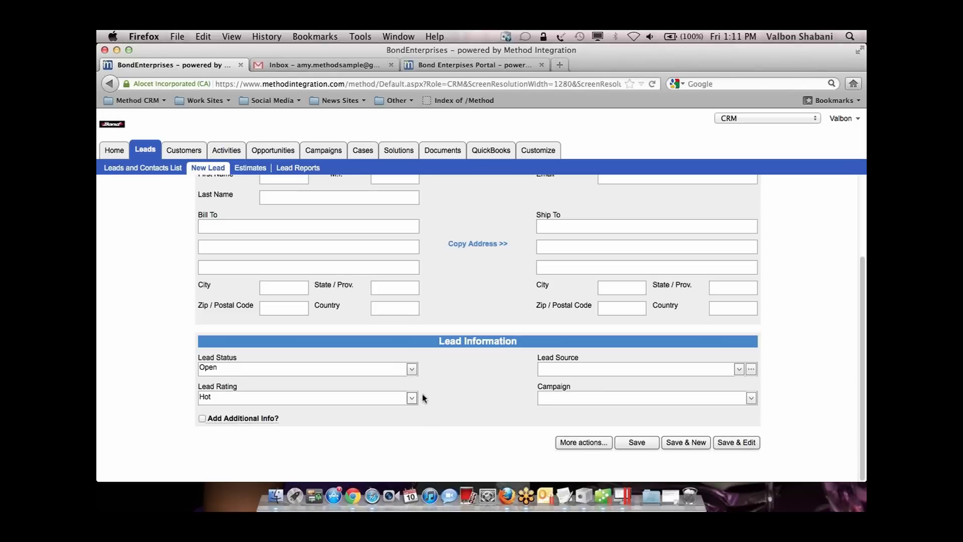
left_click(412, 369)
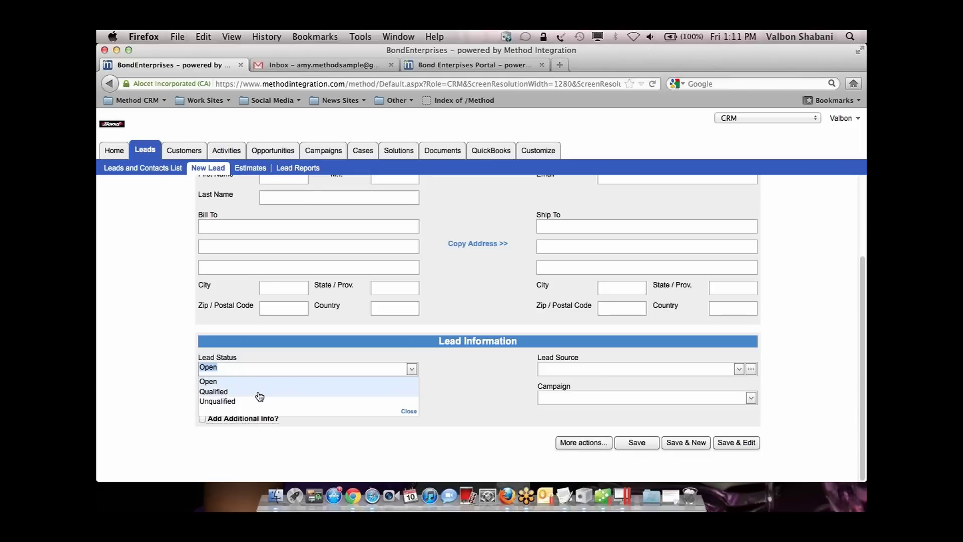
left_click(450, 400)
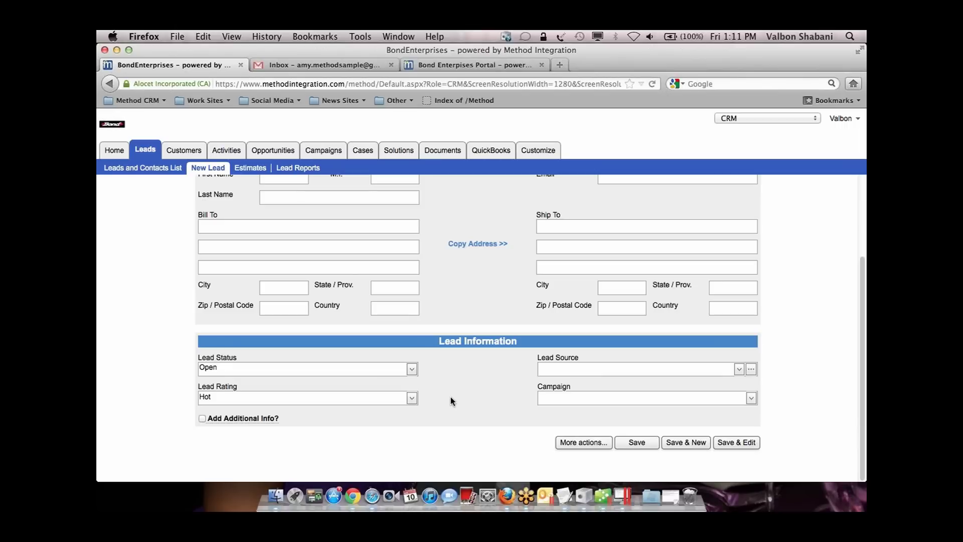
scroll(450, 397, "up", 5)
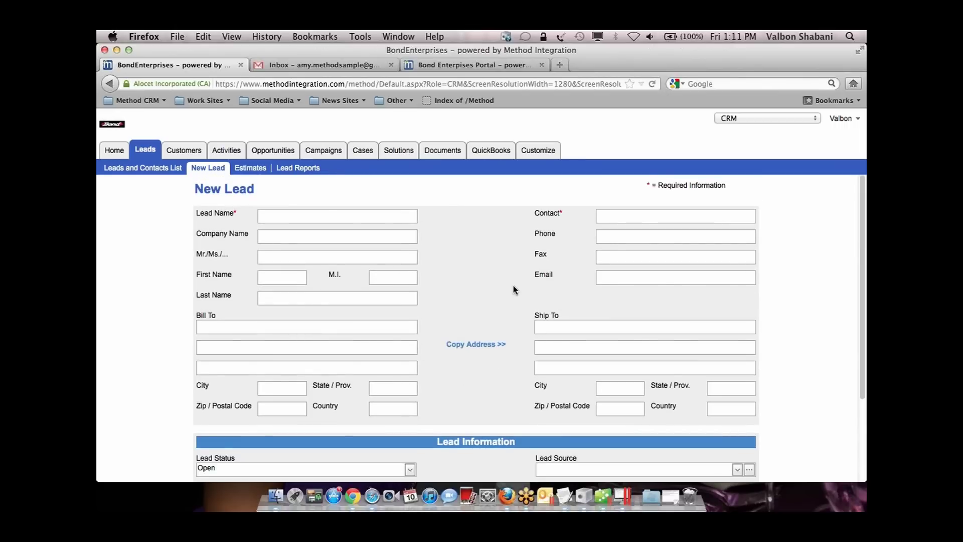
View the Integration Tools page with its import/export options and return to the new lead form.
left_click(536, 155)
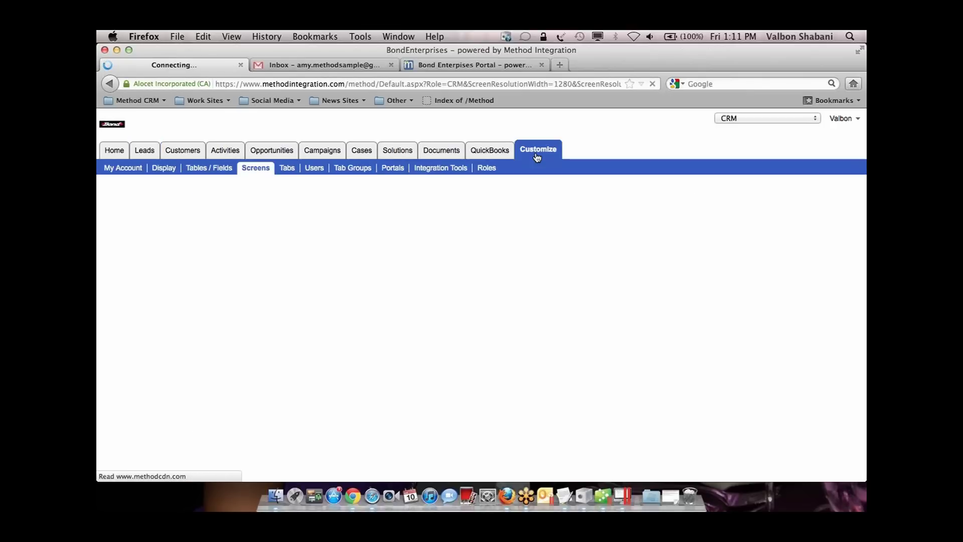
left_click(448, 170)
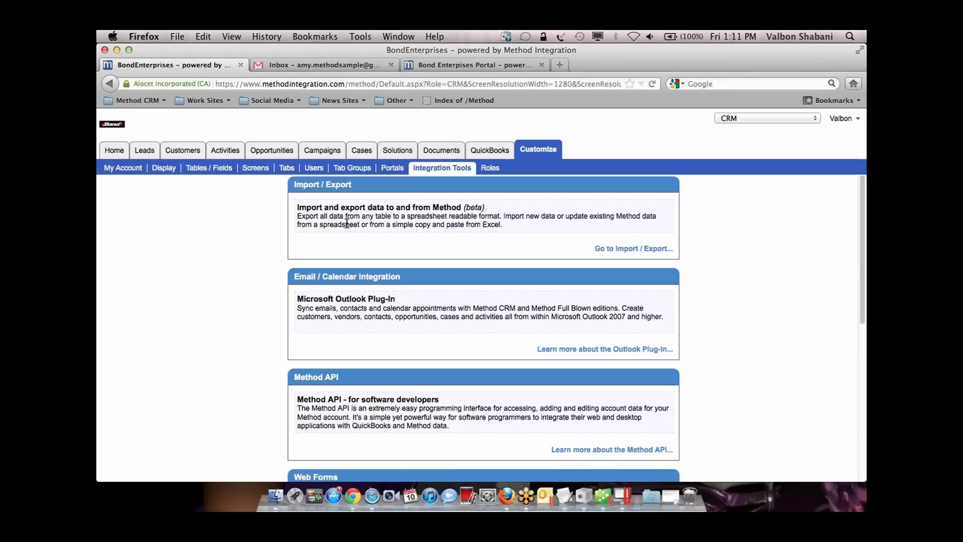
left_click(146, 153)
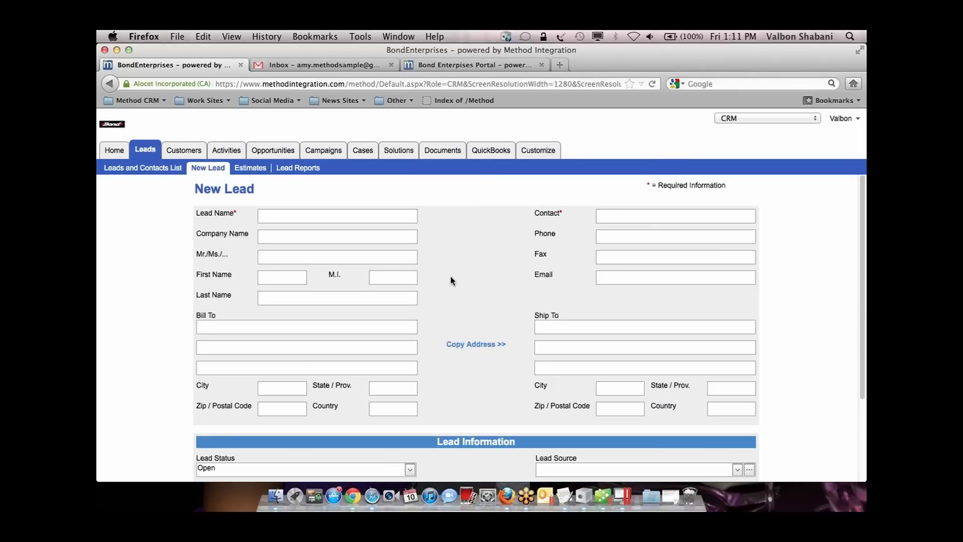
Examine the Lead Status and Lead Rating choices on the new lead form and compare them with the existing leads list.
scroll(451, 280, "down", 5)
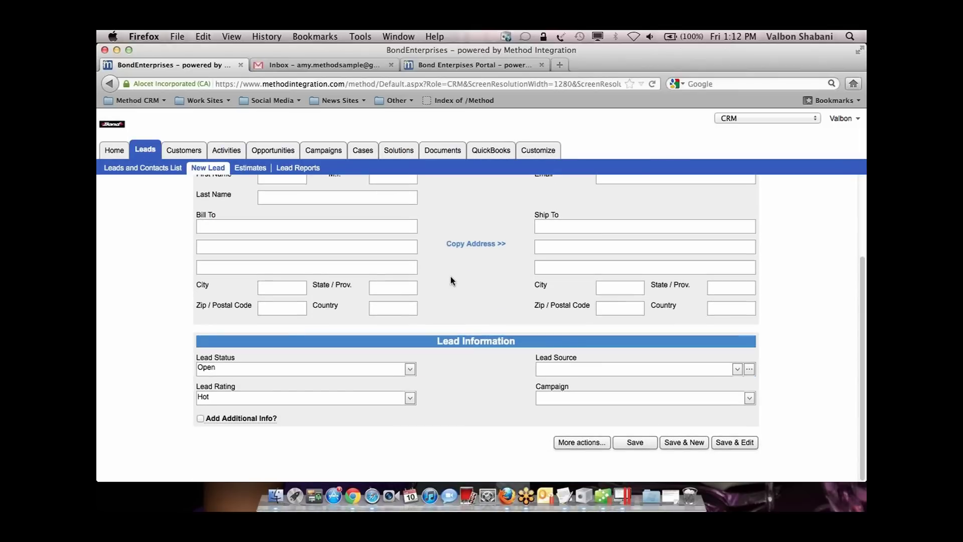
left_click(411, 373)
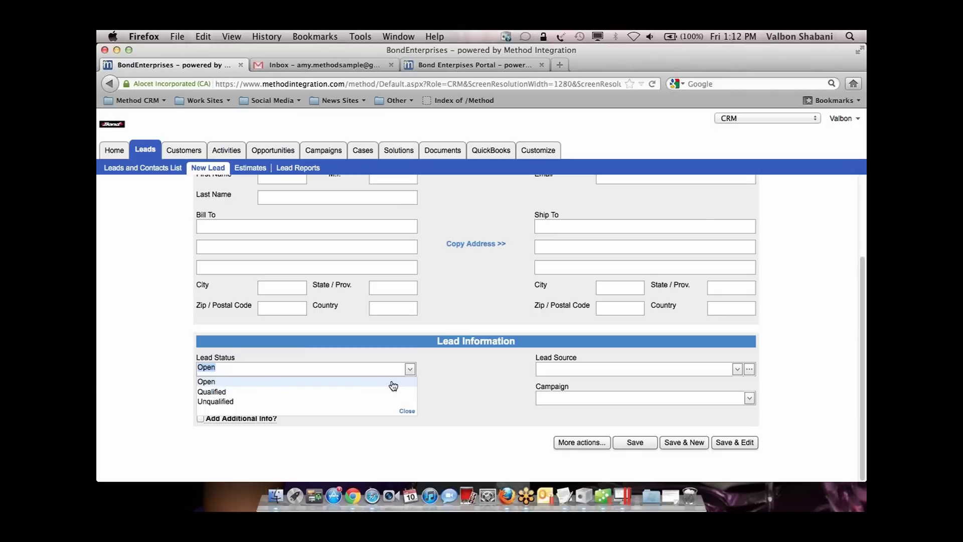
left_click(446, 379)
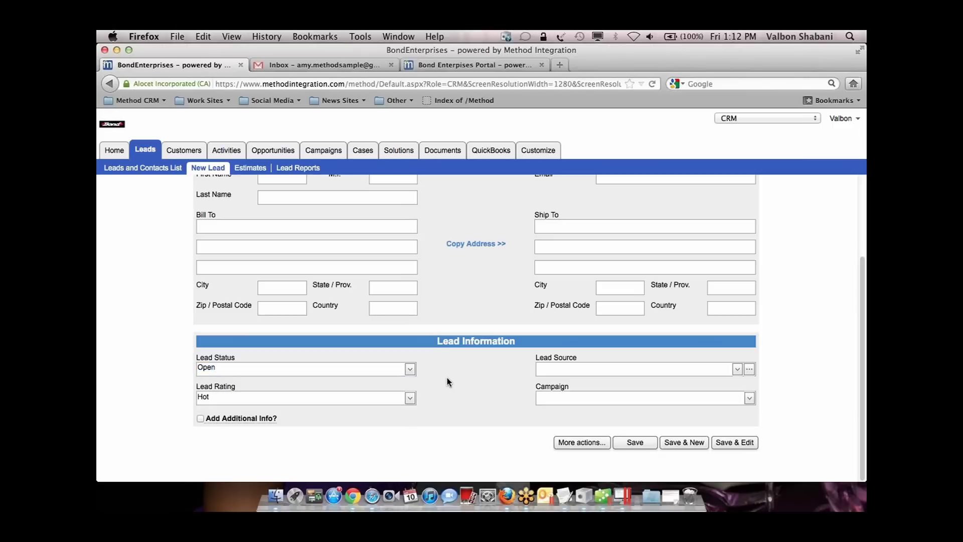
left_click(411, 399)
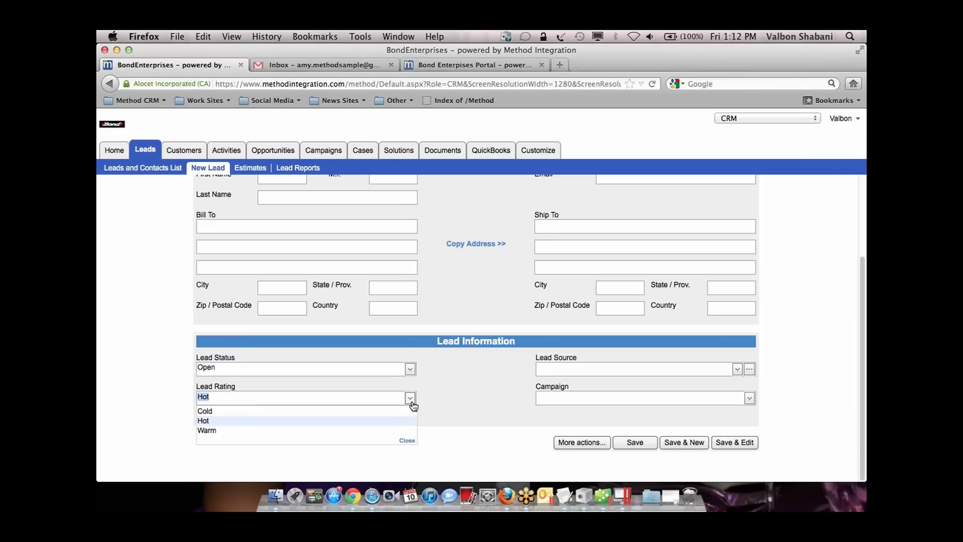
left_click(450, 399)
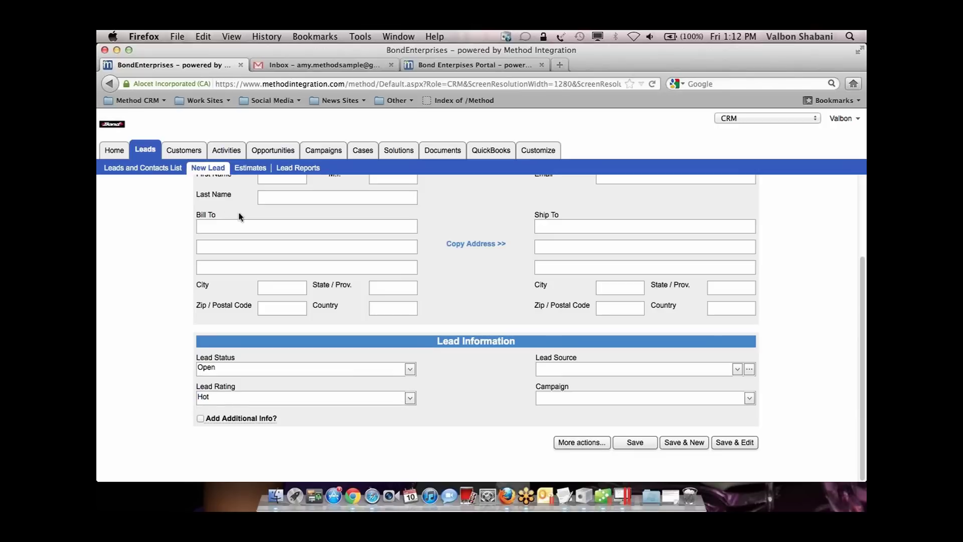
left_click(150, 170)
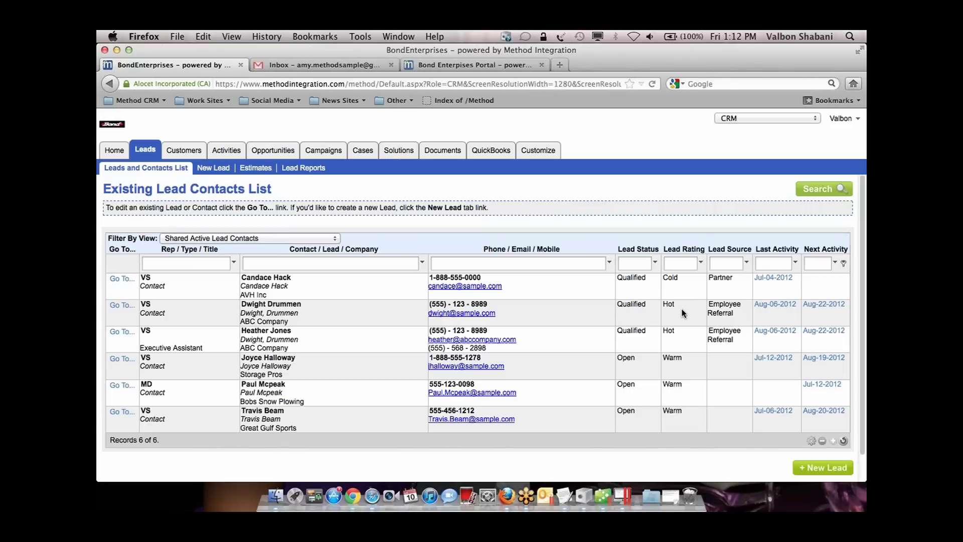
Return to the new lead form and examine the choices offered for Lead Source and Campaign.
left_click(224, 169)
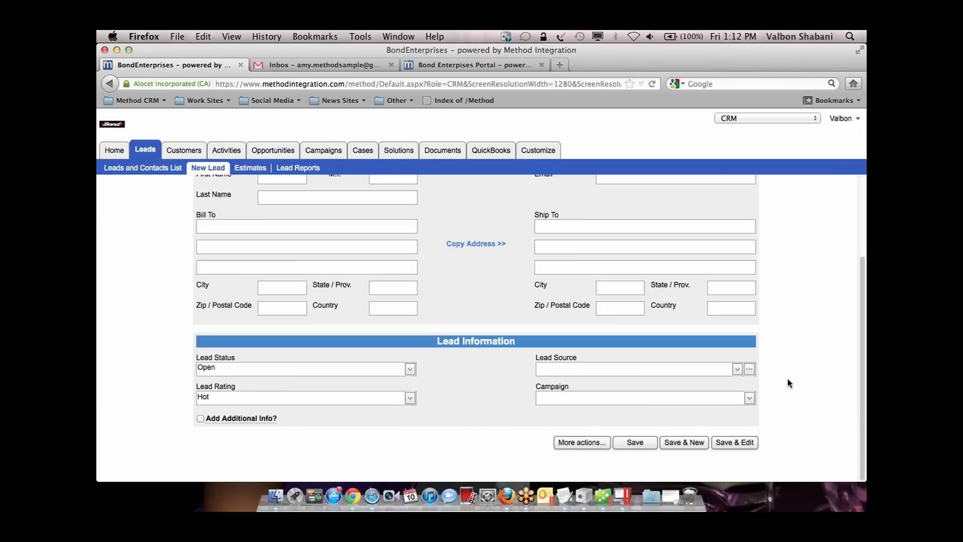
left_click(736, 370)
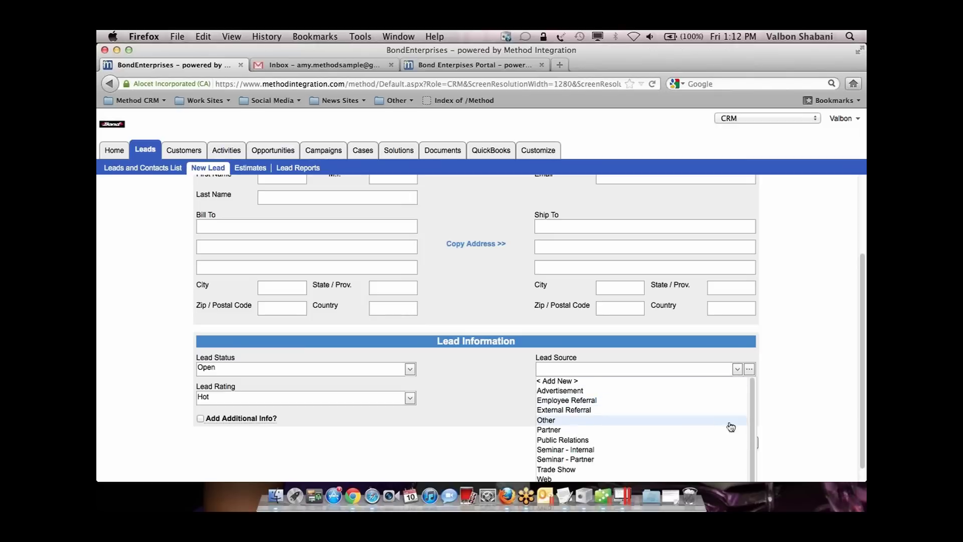
left_click(774, 406)
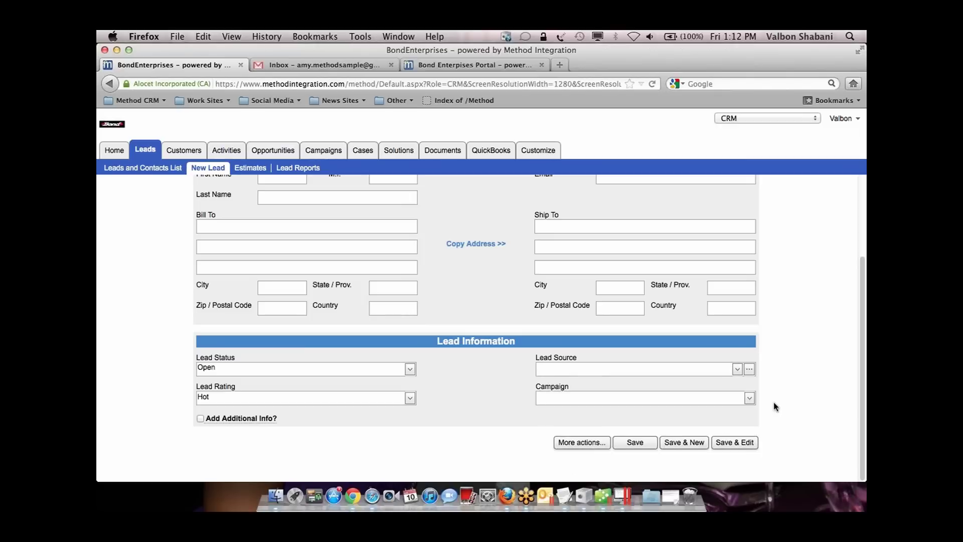
left_click(750, 398)
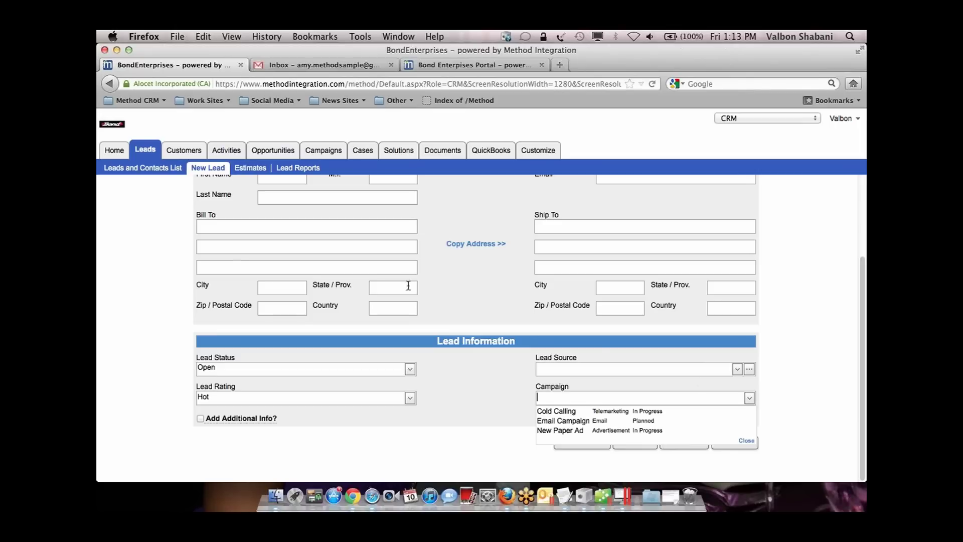
left_click(158, 249)
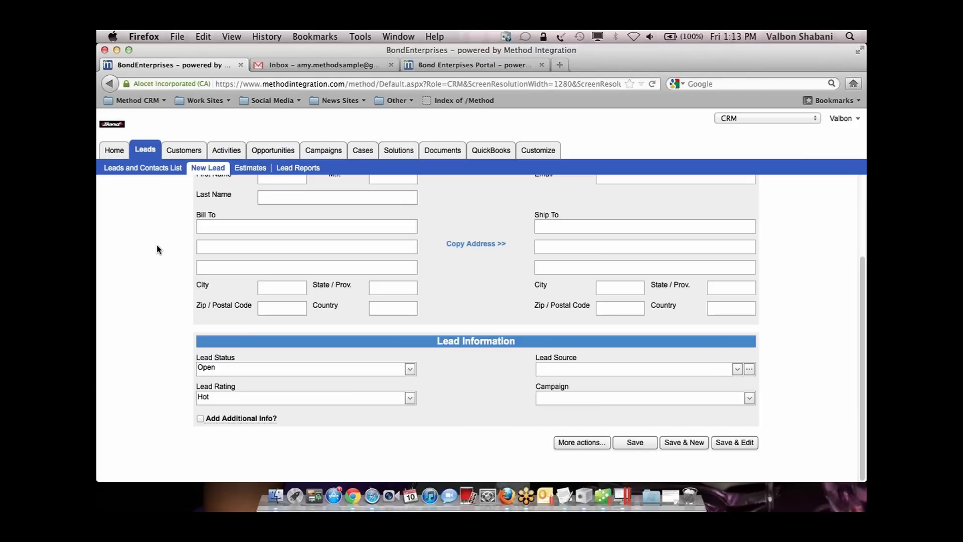
Open the Bobs Snow Plowing lead, review its details and check the Convert to Customer option without converting the lead.
left_click(158, 168)
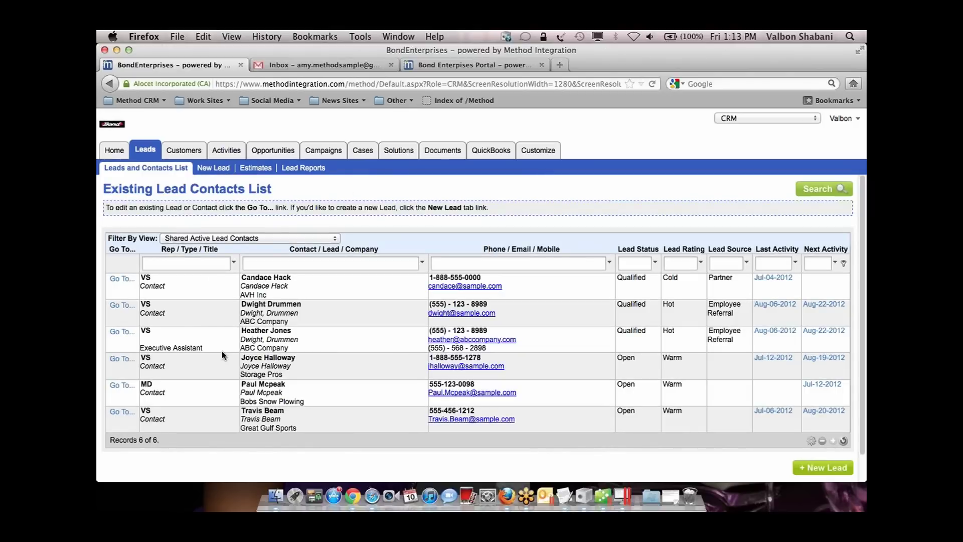
left_click(125, 386)
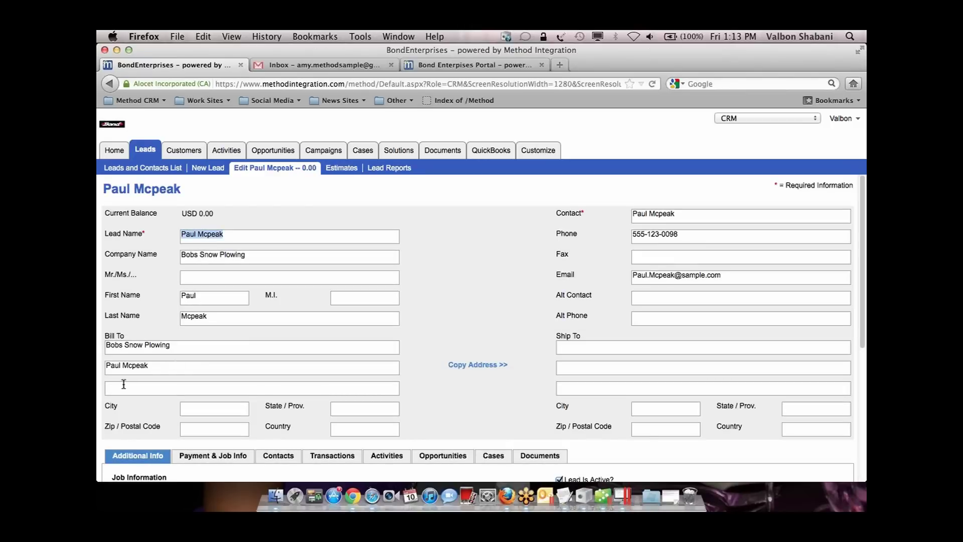
scroll(466, 311, "down", 8)
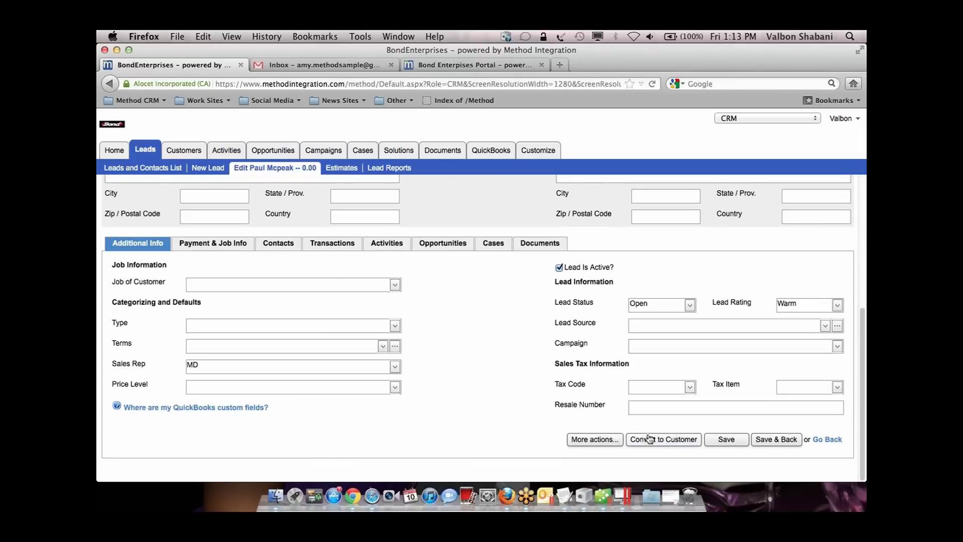
left_click(673, 440)
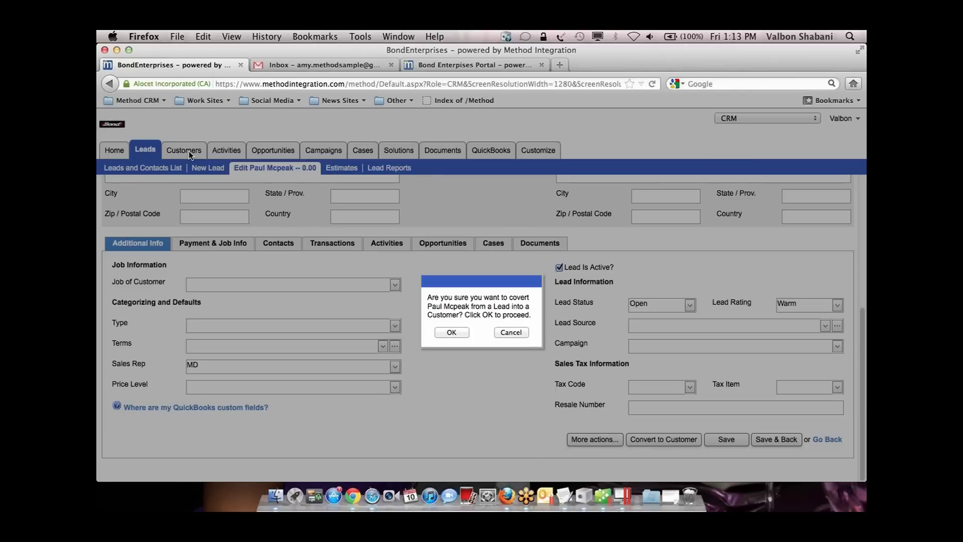
left_click(505, 333)
scroll(504, 334, "up", 1)
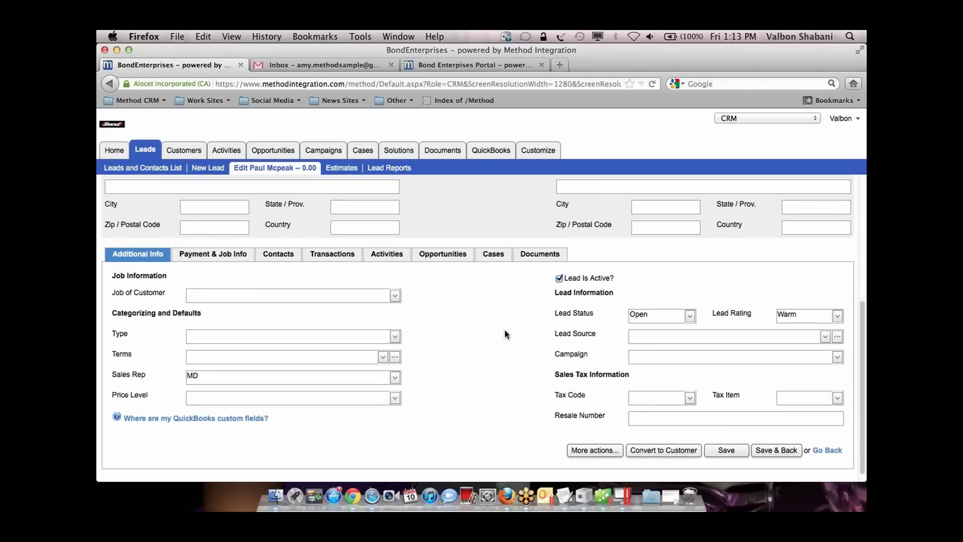
scroll(505, 330, "up", 5)
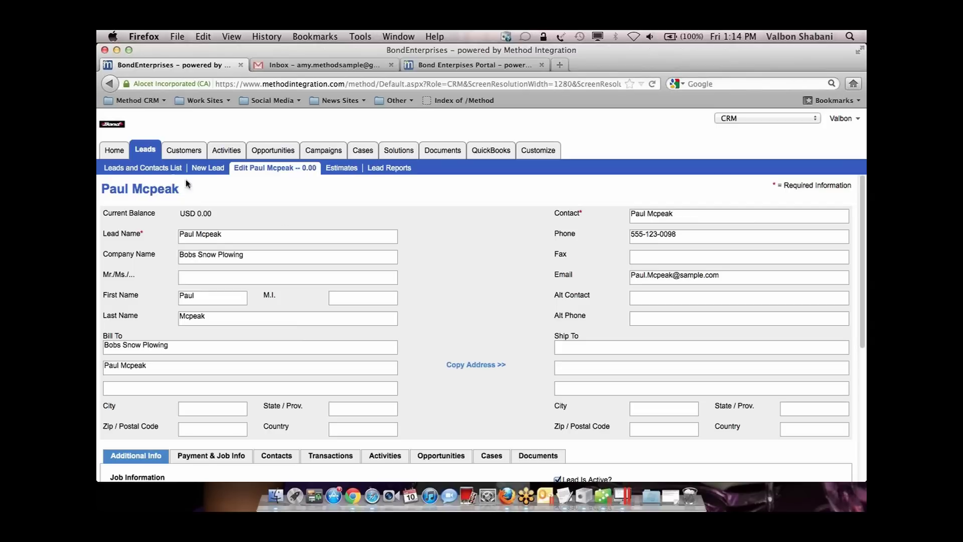
Start a new estimate under Leads and set its customer to the Bobs Snow Plowing lead contact.
left_click(167, 172)
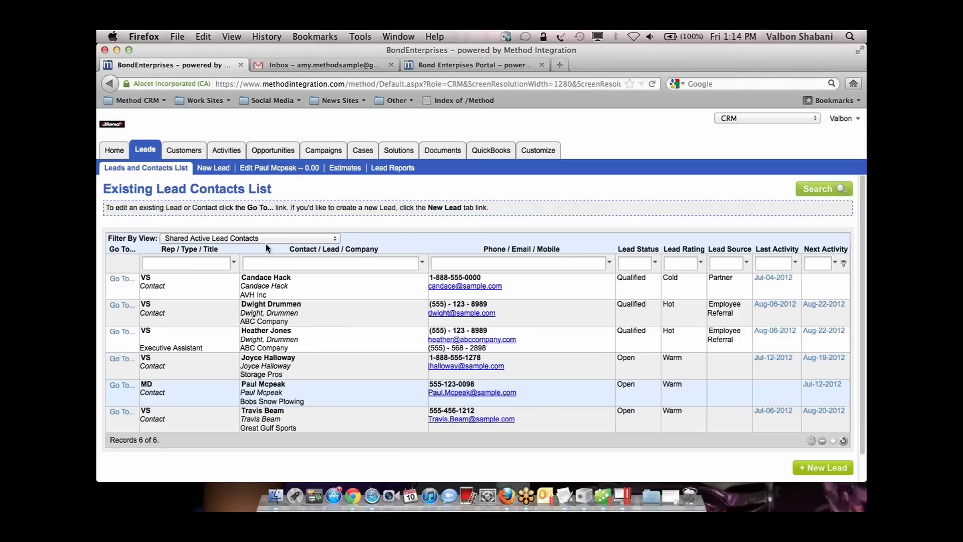
left_click(339, 171)
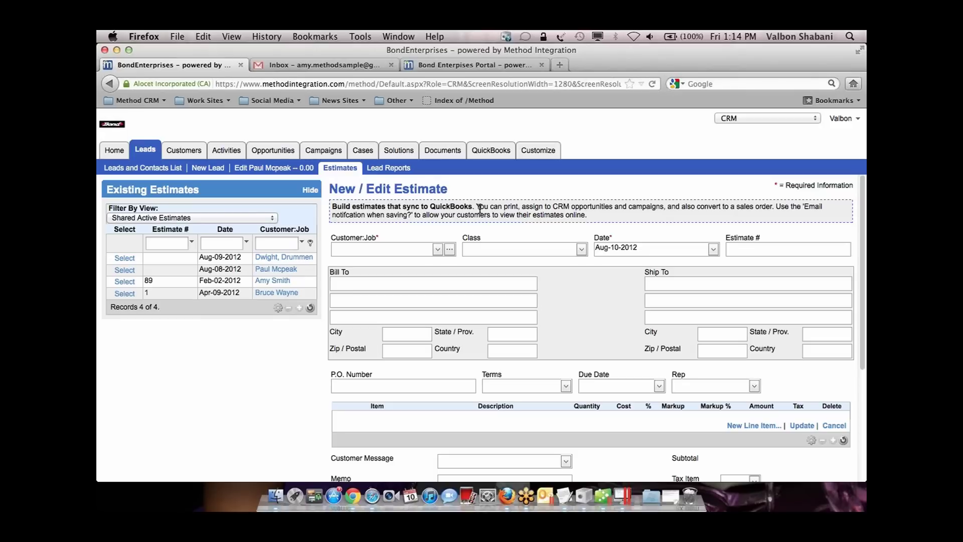
left_click(438, 249)
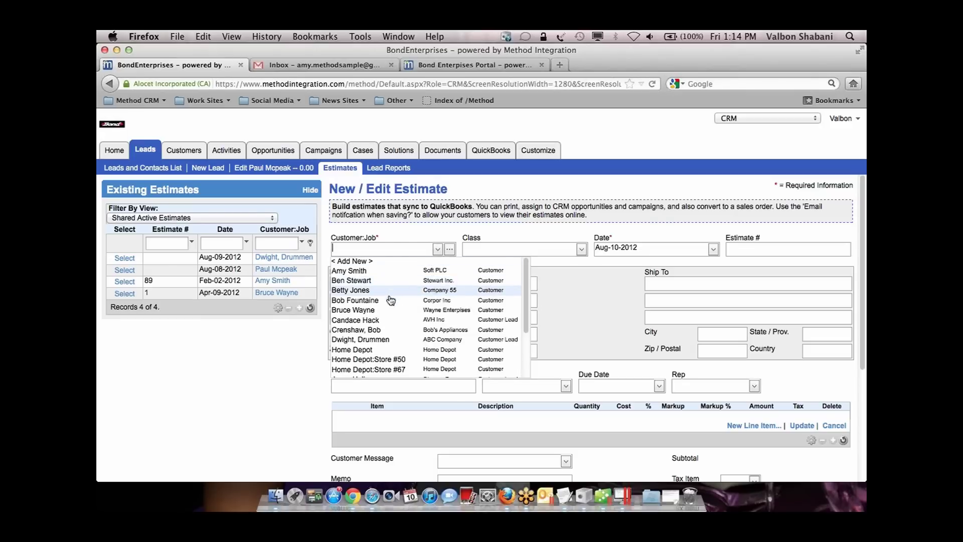
type("pau")
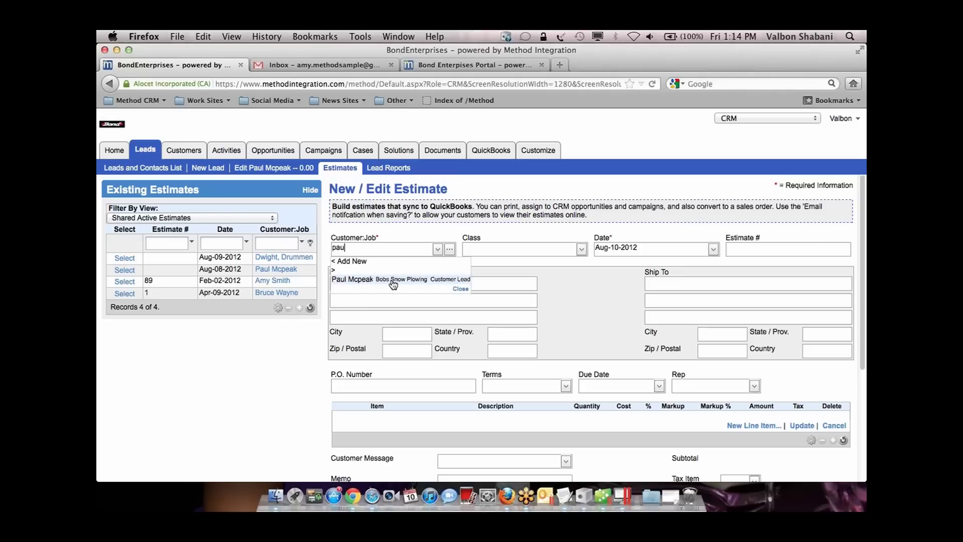
left_click(459, 280)
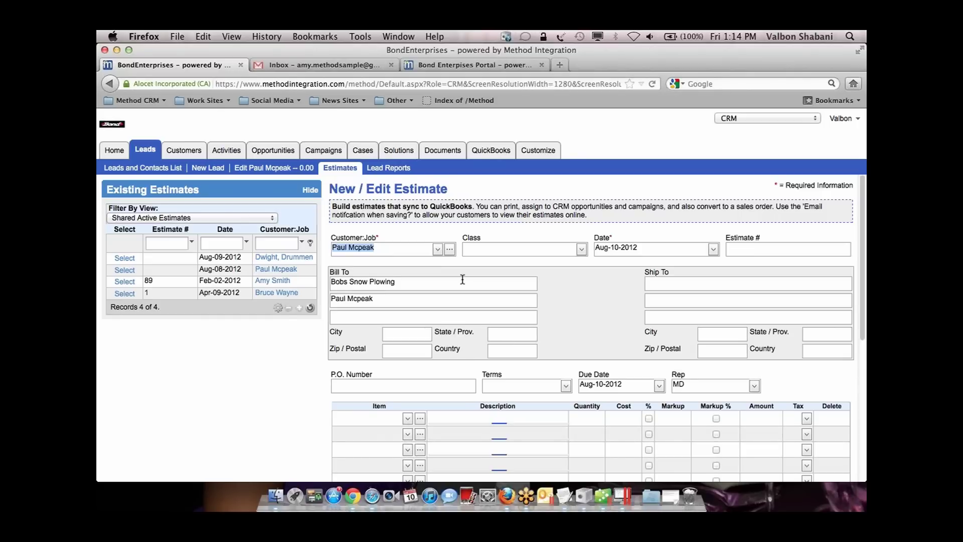
Examine the new estimate's line items, campaign and opportunity fields, sync approval and email notification options.
scroll(462, 279, "down", 5)
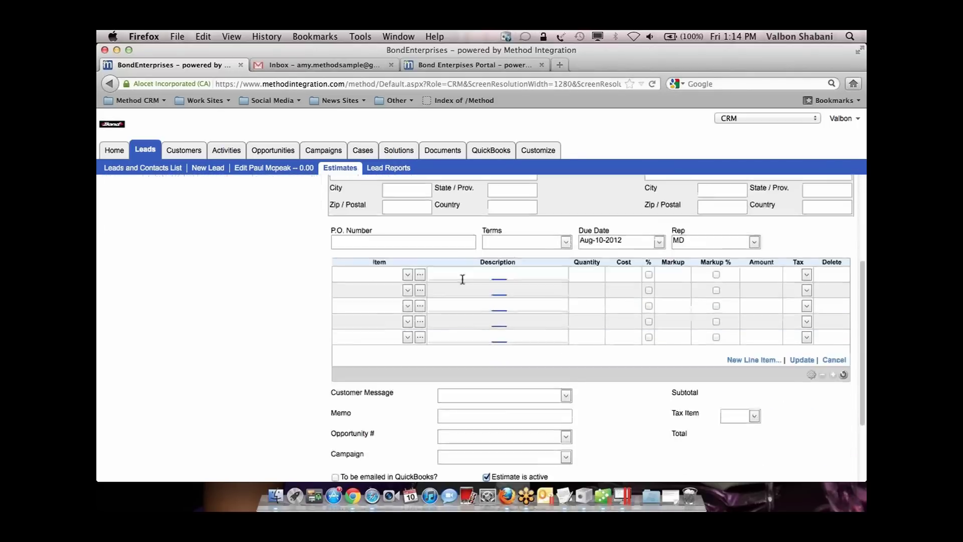
scroll(462, 279, "down", 3)
mouse_move(389, 415)
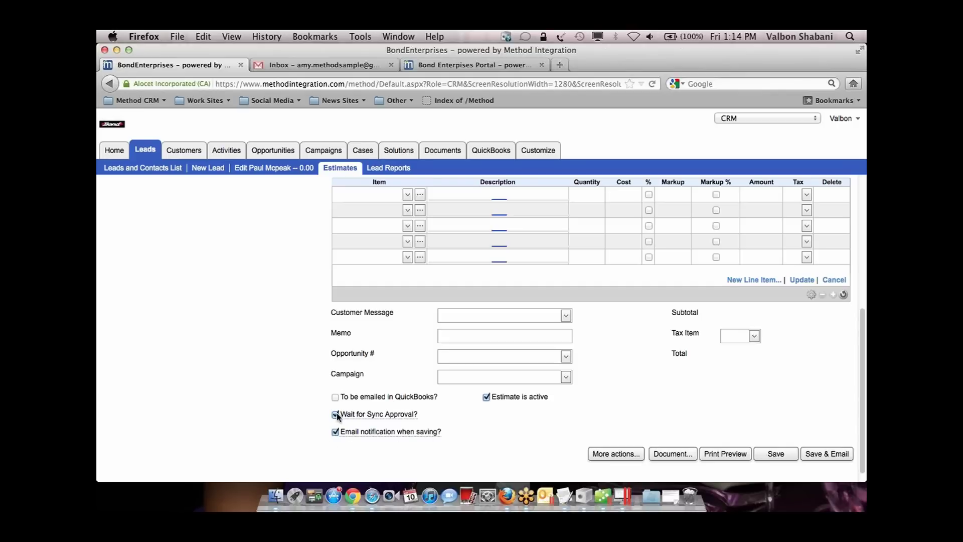
scroll(391, 339, "up", 5)
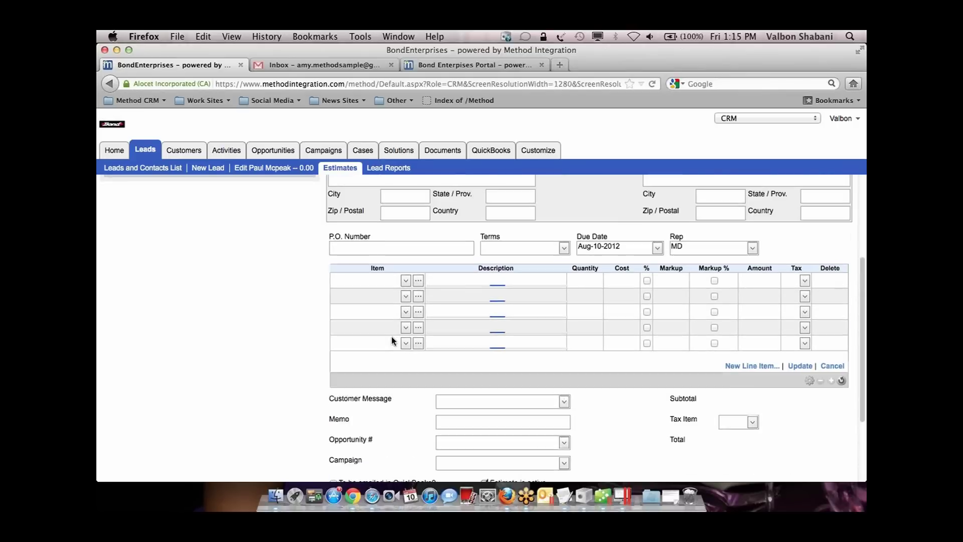
scroll(393, 341, "up", 3)
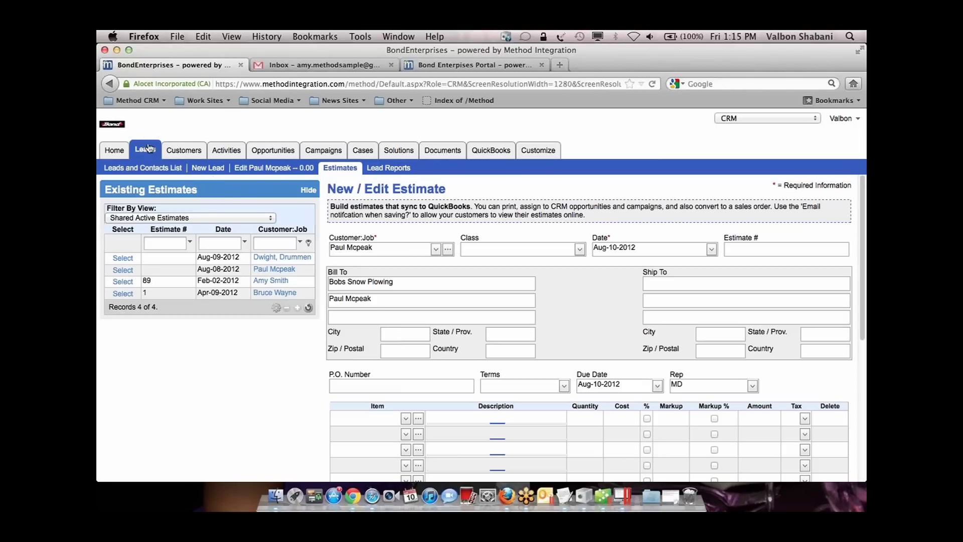
Open the main Soft PLC customer record from the customers list and review its contact, address and additional information.
left_click(195, 154)
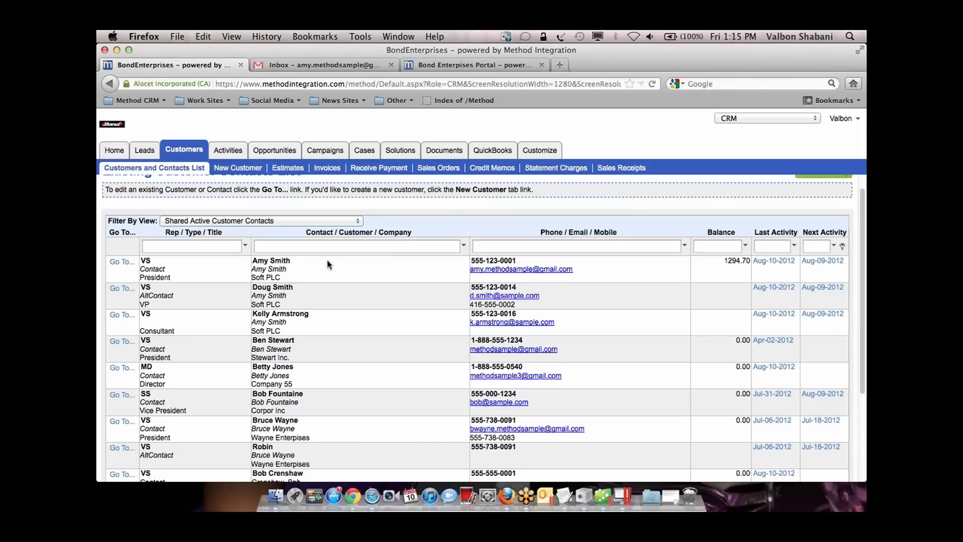
left_click(123, 261)
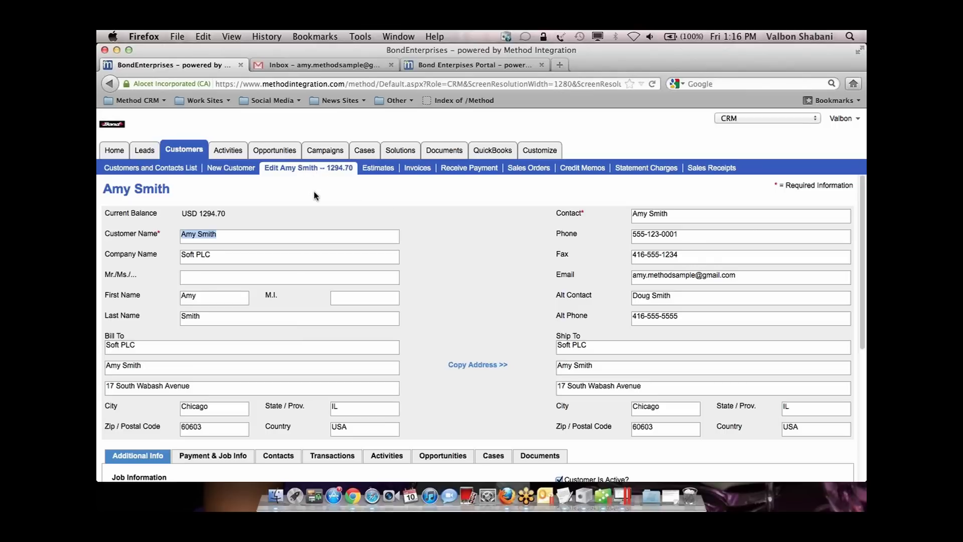
scroll(314, 196, "down", 4)
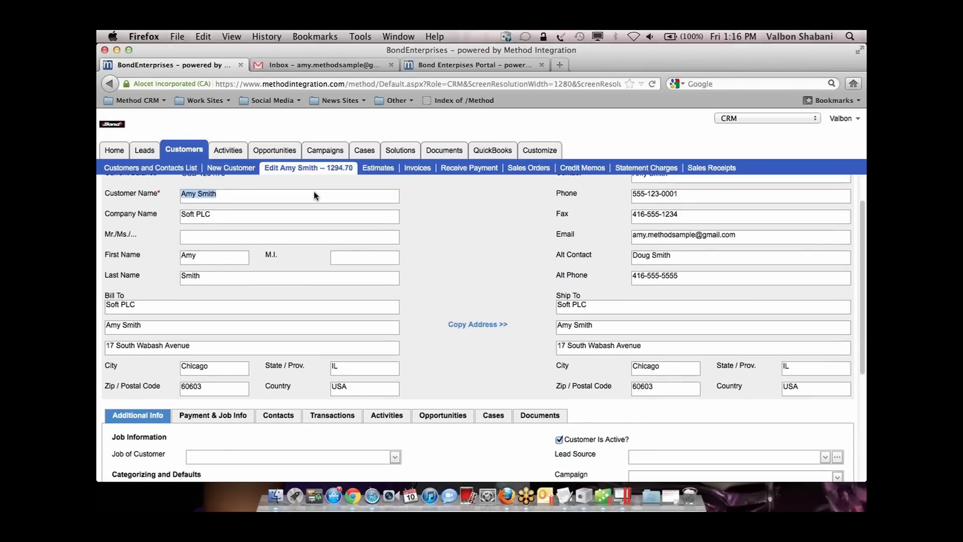
scroll(314, 192, "down", 5)
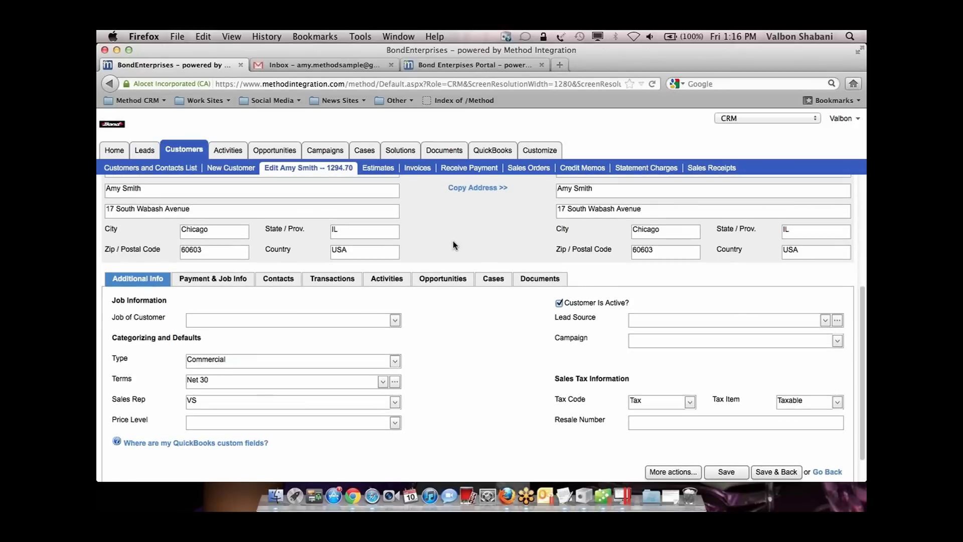
scroll(454, 245, "up", 3)
scroll(453, 243, "up", 6)
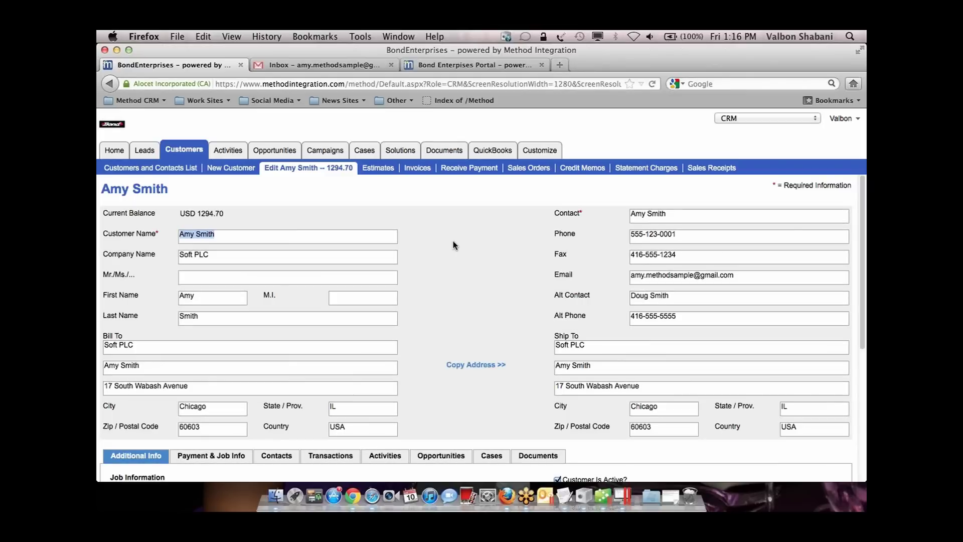
Compare the Soft PLC customer's phone number with the same record in QuickBooks and return to Method CRM.
triple_click(688, 234)
left_click(694, 236)
key("ctrl+Right")
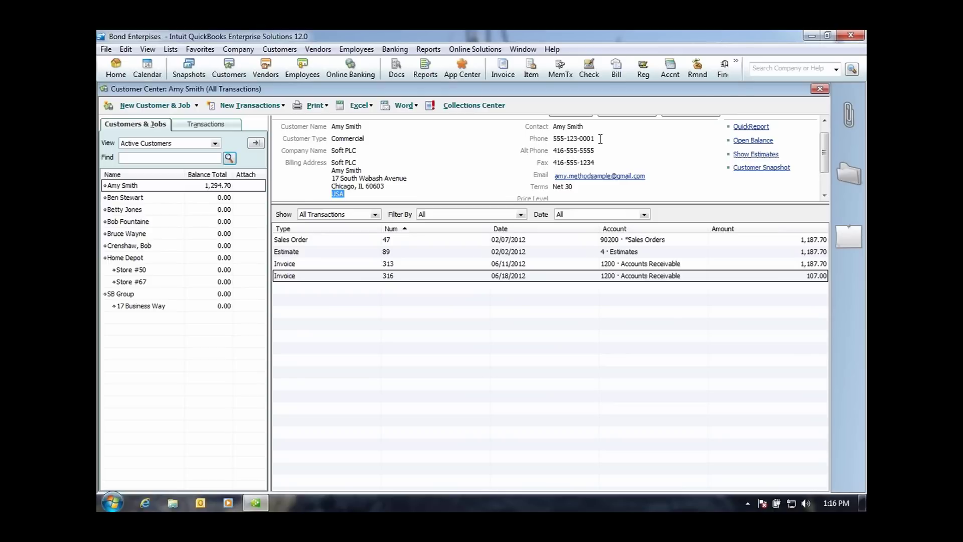
key("ctrl+Left")
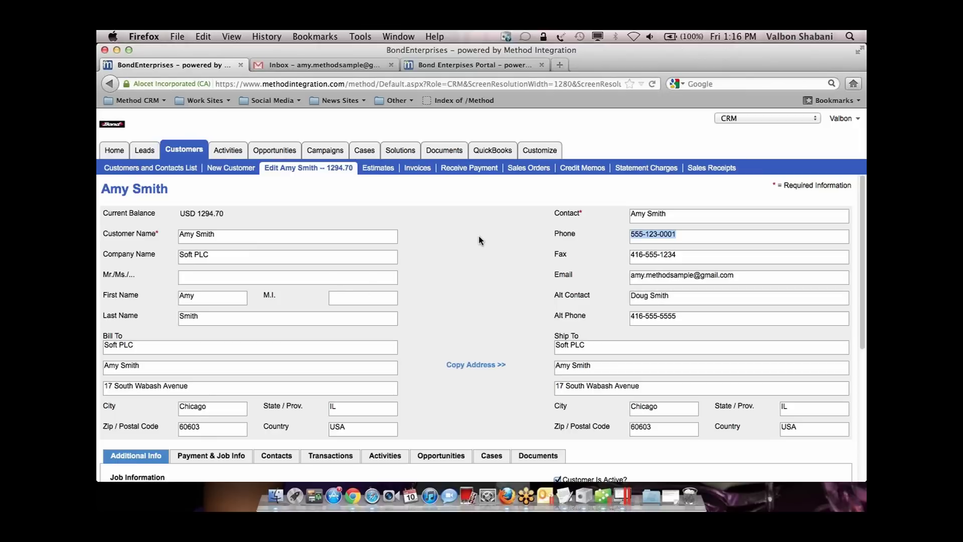
key("ctrl+Right")
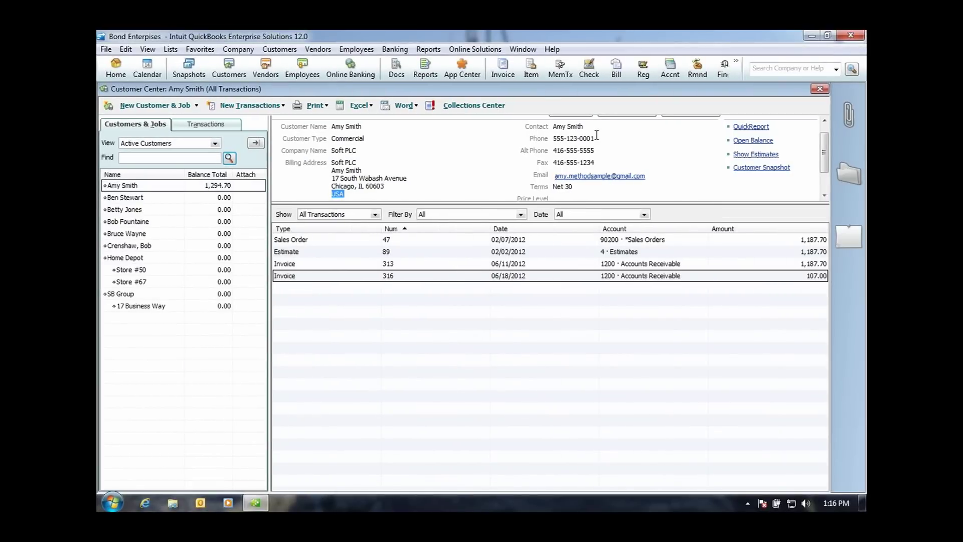
key("ctrl+Left")
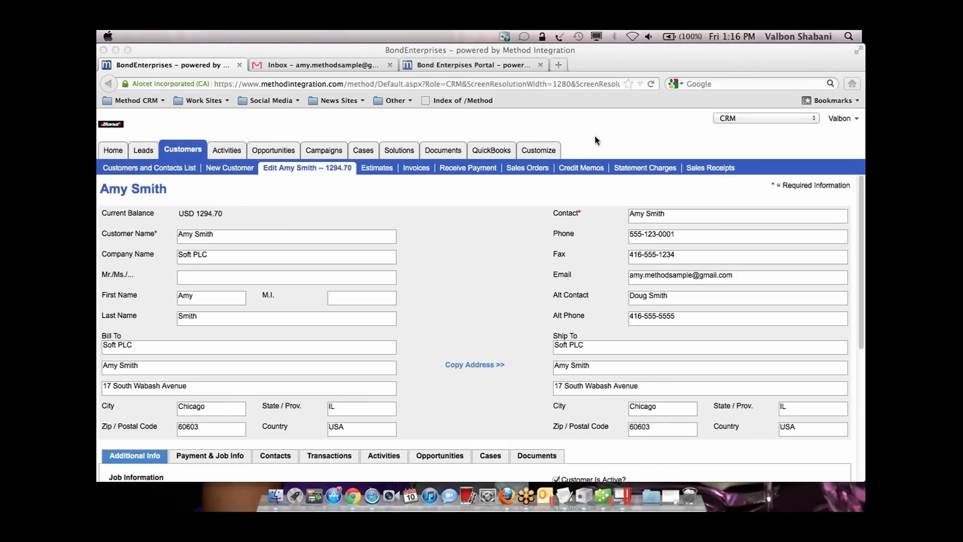
Change the last four digits of the Soft PLC customer's main phone number, save the record and return to the customers list.
left_click(691, 235)
key("BackSpace")
key("BackSpace")
key("BackSpace")
key("BackSpace")
type("0505")
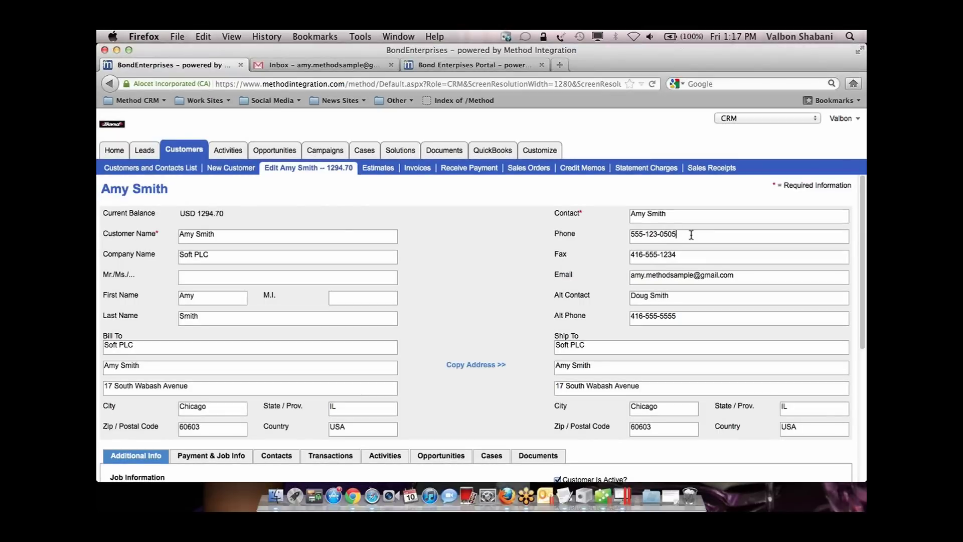
scroll(513, 290, "down", 1)
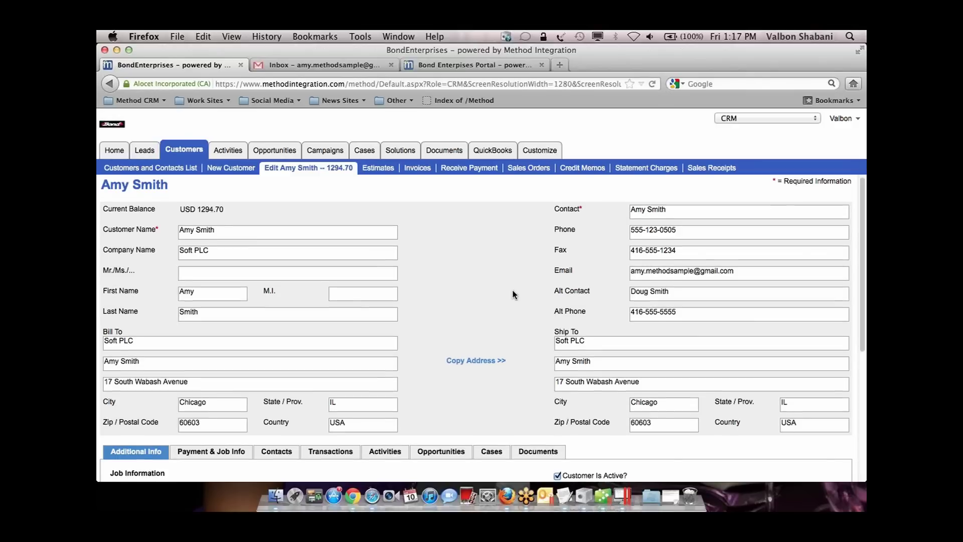
scroll(512, 289, "down", 6)
left_click(763, 440)
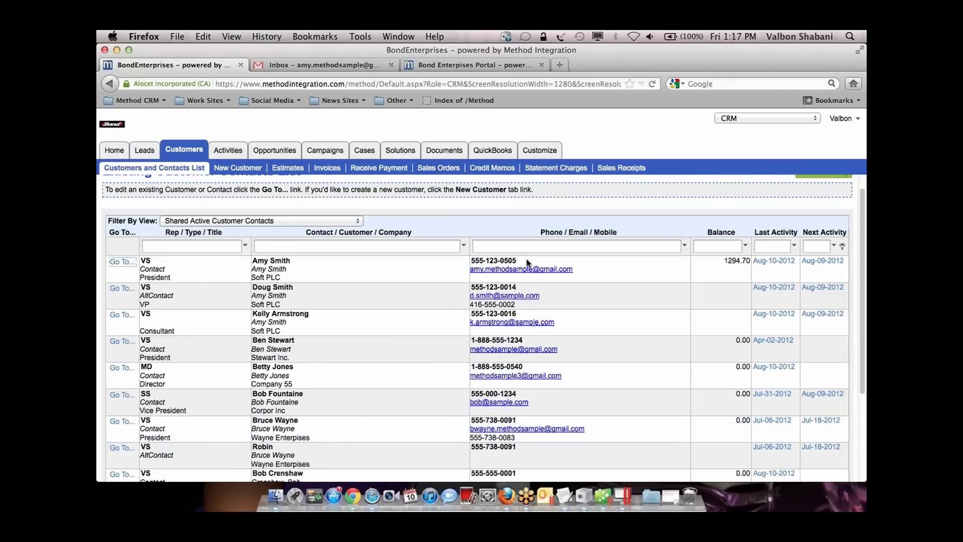
Switch to QuickBooks, replace the last four digits of the Soft PLC customer's main phone number and save the customer.
key("ctrl+Right")
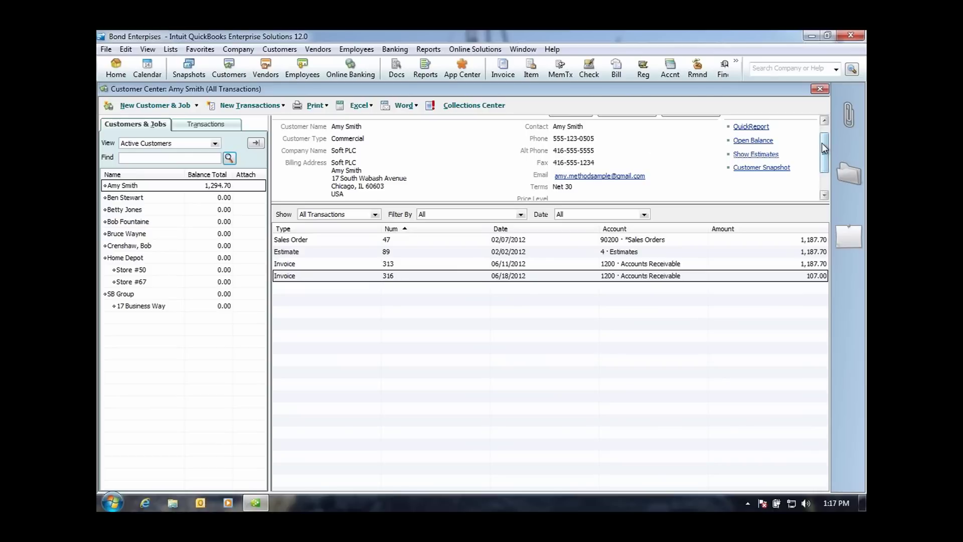
scroll(824, 146, "up", 1)
left_click(641, 124)
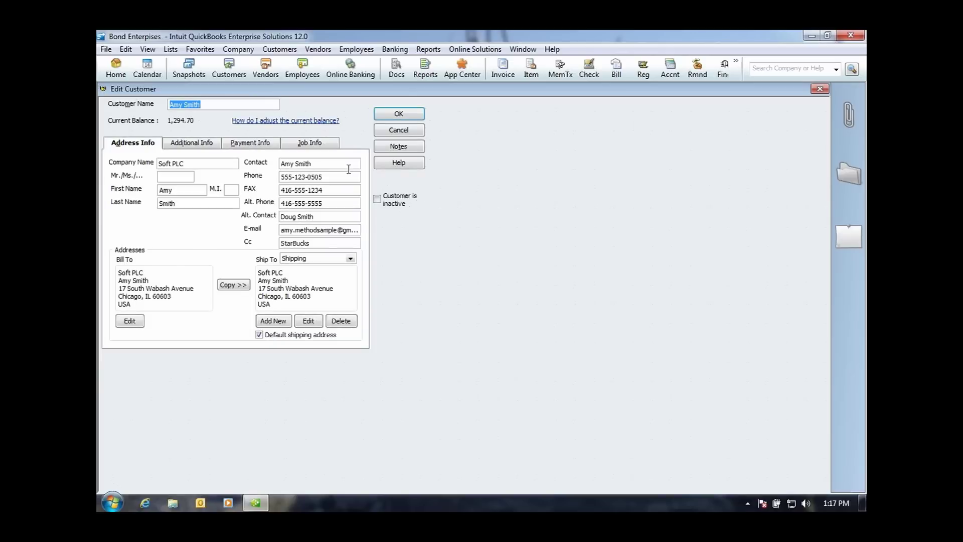
left_click(338, 175)
key("BackSpace")
key("BackSpace")
key("BackSpace")
type("0000")
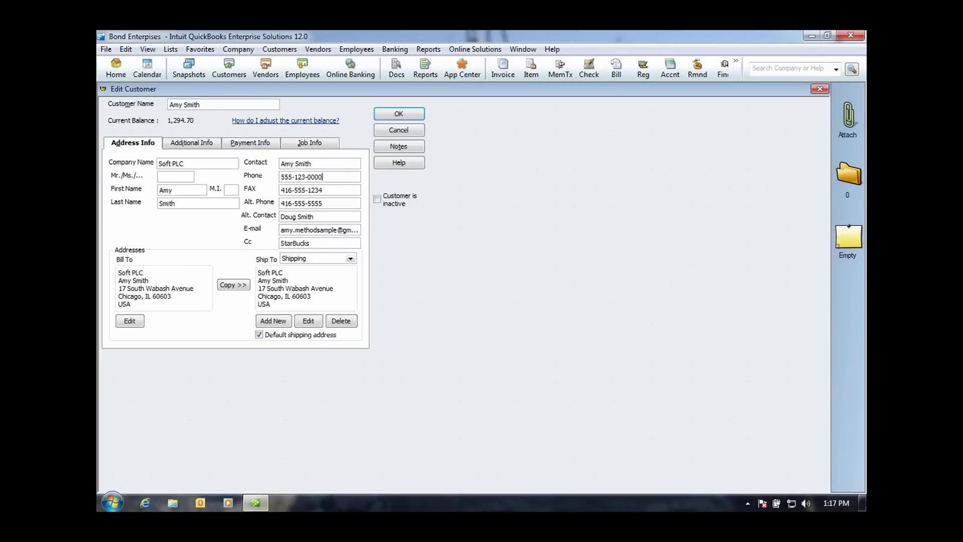
left_click(398, 115)
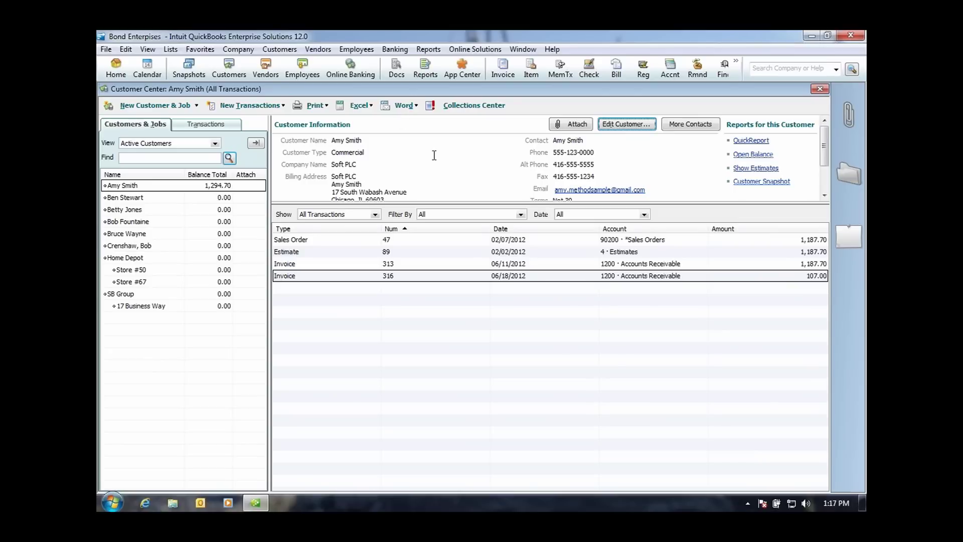
Switch back to Method CRM, refresh the customer contacts list and check the Soft PLC main contact's phone number.
key("ctrl+Left")
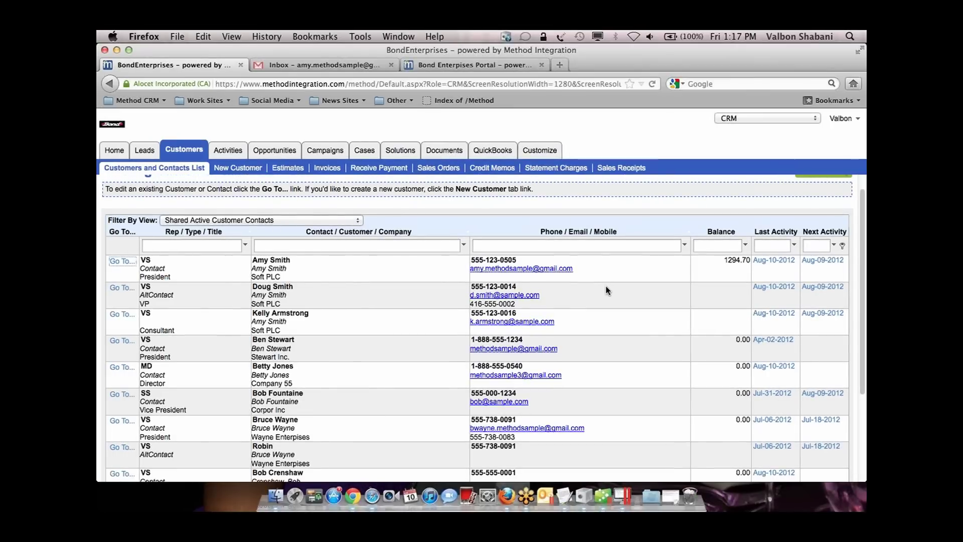
scroll(607, 290, "down", 4)
scroll(607, 290, "down", 1)
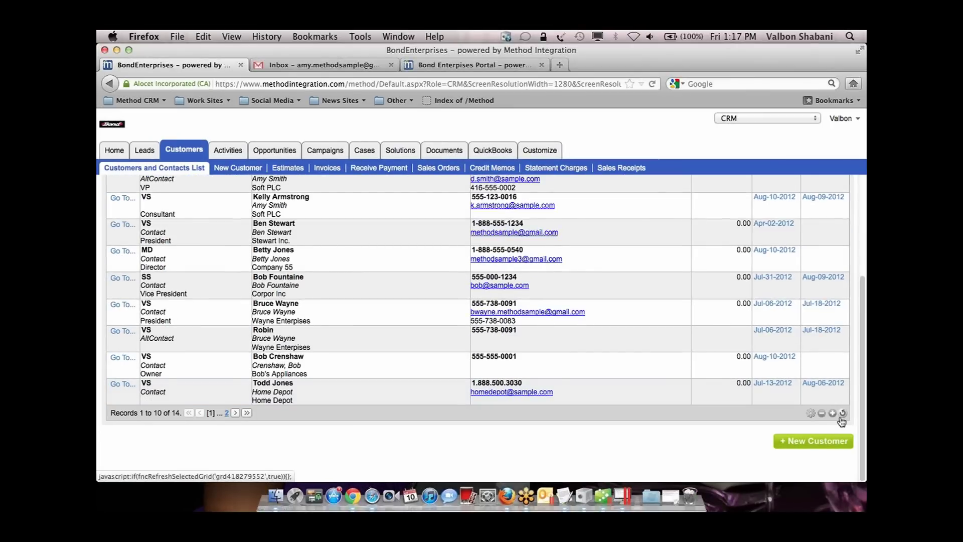
left_click(842, 418)
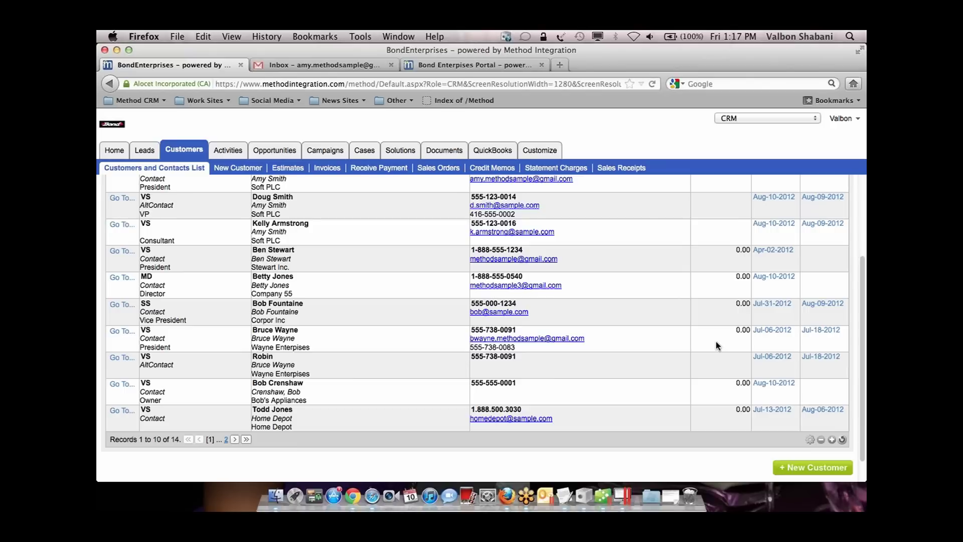
scroll(517, 213, "up", 2)
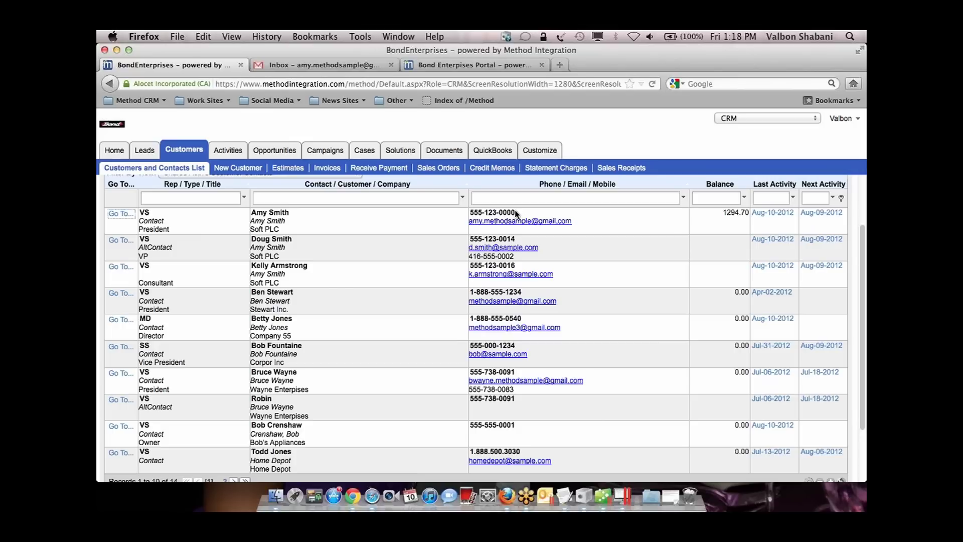
scroll(417, 265, "up", 3)
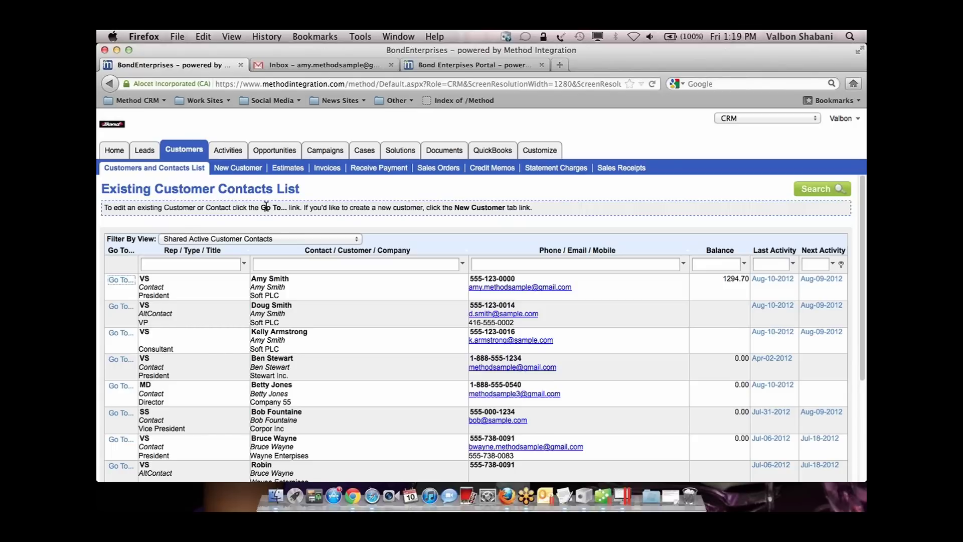
Reopen the Soft PLC main customer record and review the contacts stored under it.
scroll(266, 206, "down", 1)
scroll(265, 205, "down", 5)
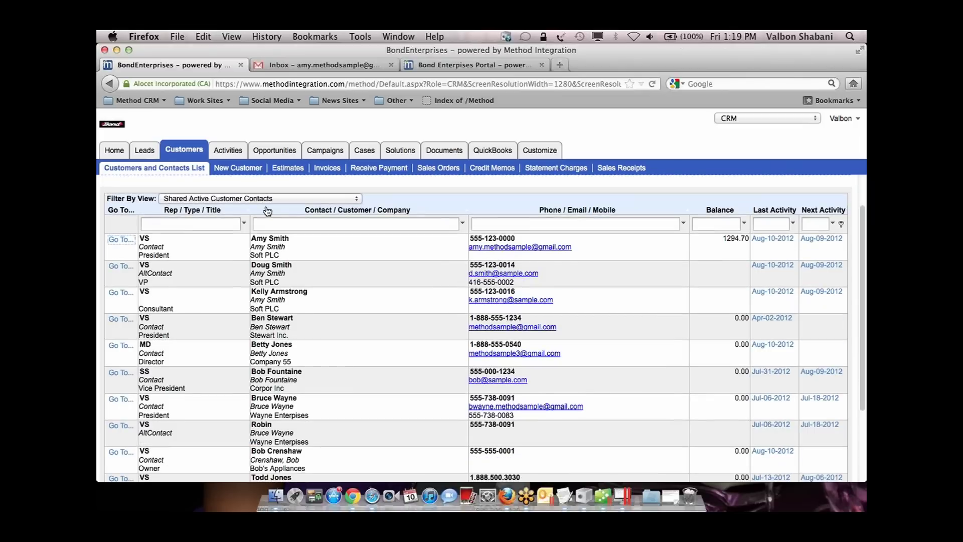
scroll(188, 178, "up", 4)
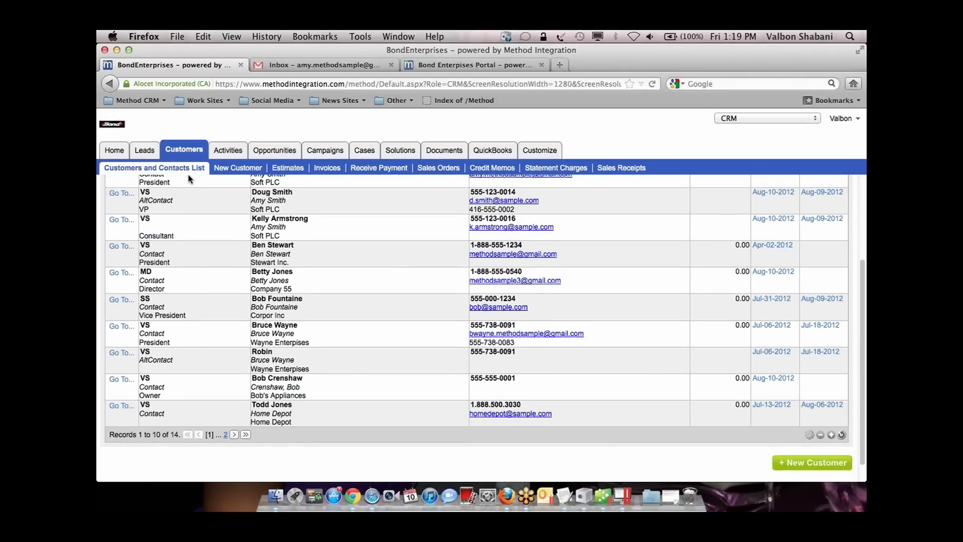
left_click(120, 265)
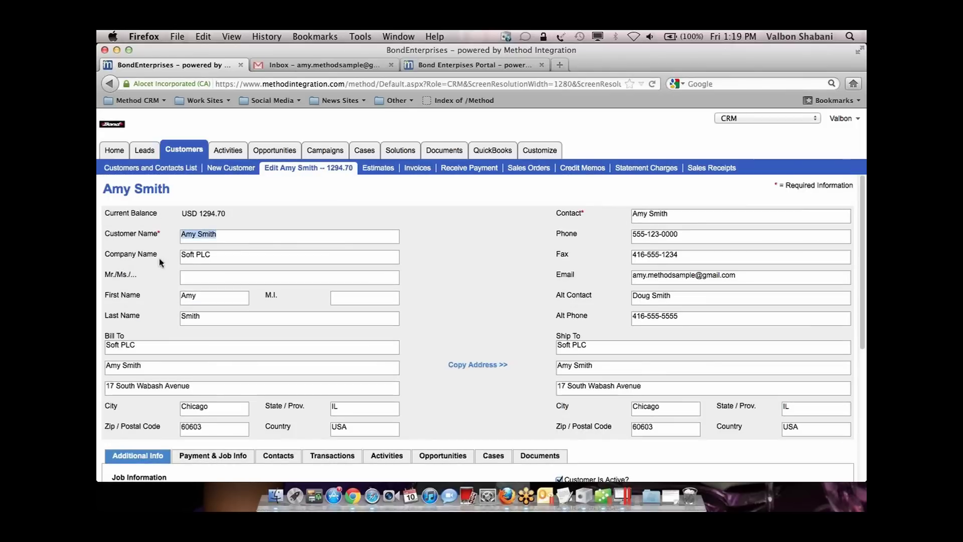
scroll(479, 282, "down", 5)
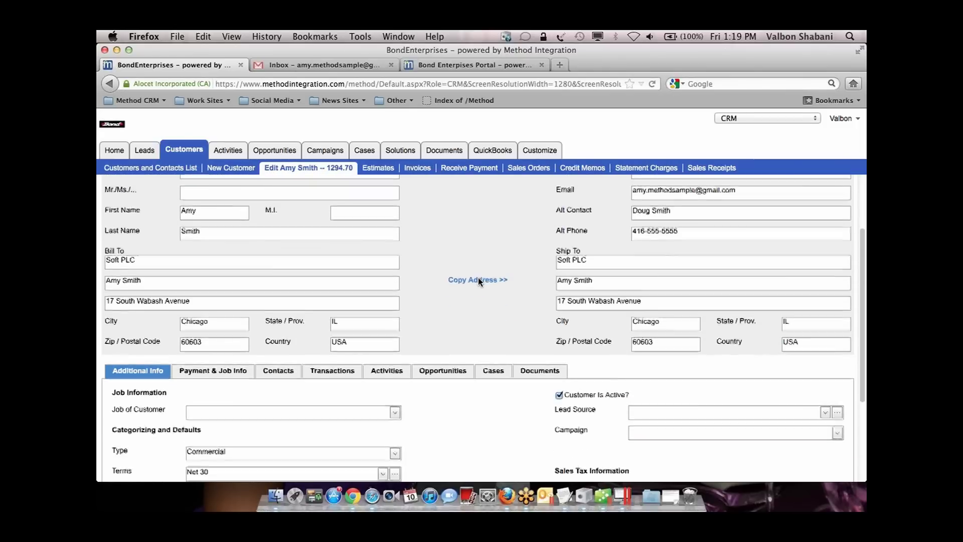
left_click(282, 333)
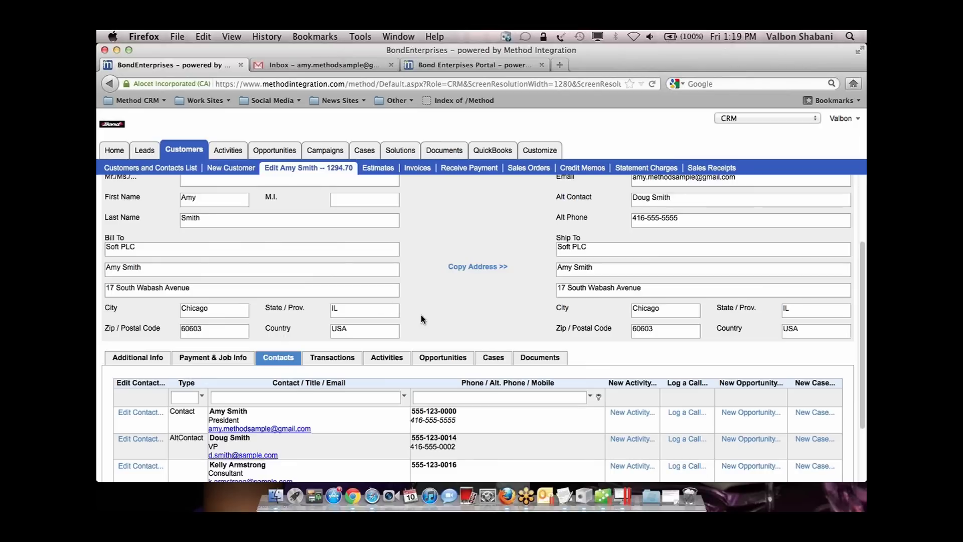
scroll(420, 314, "down", 3)
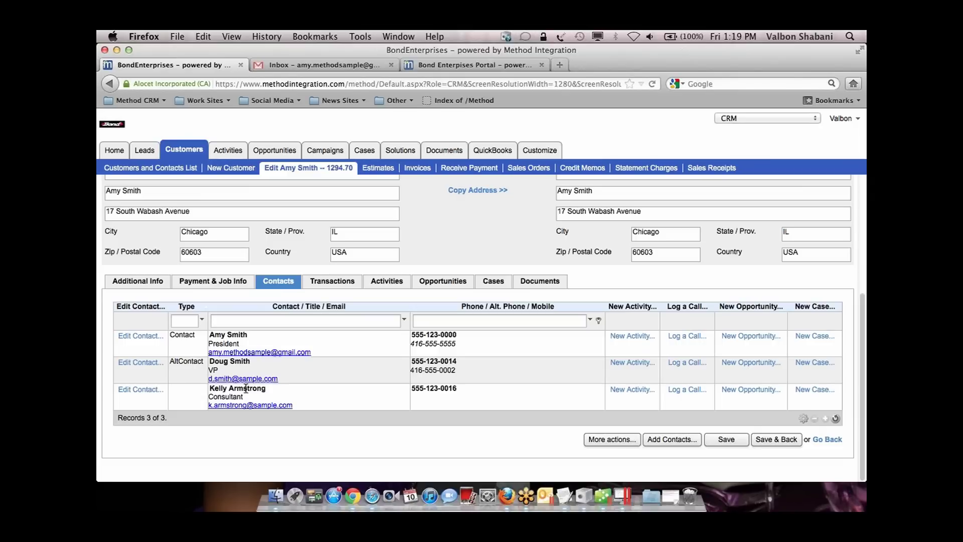
Open the form for adding a contact to the Soft PLC customer, review its fields and close it without saving.
left_click(656, 440)
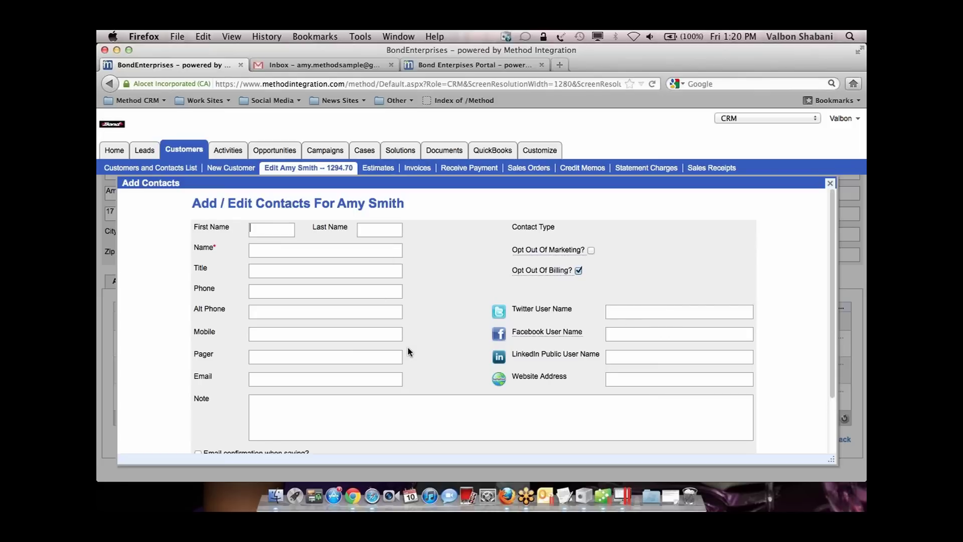
scroll(408, 349, "down", 2)
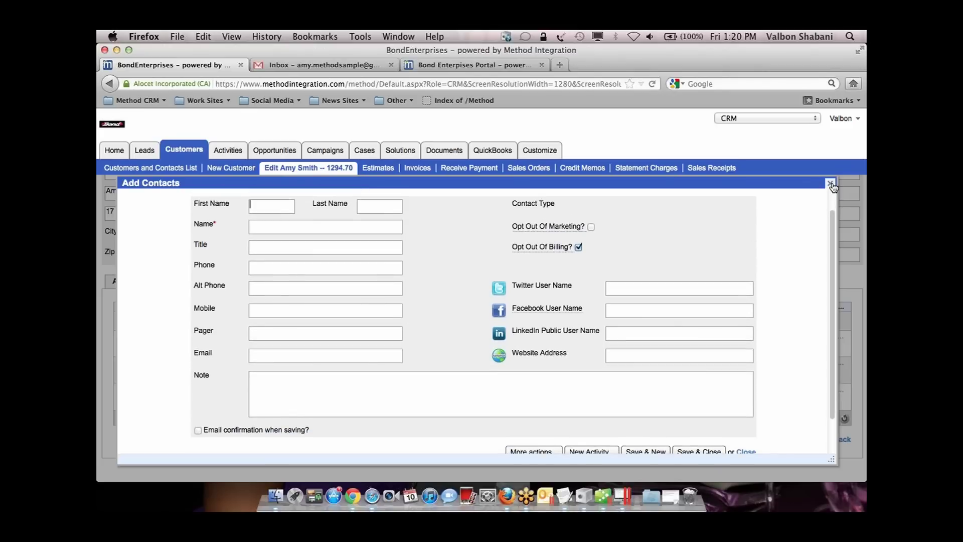
left_click(830, 183)
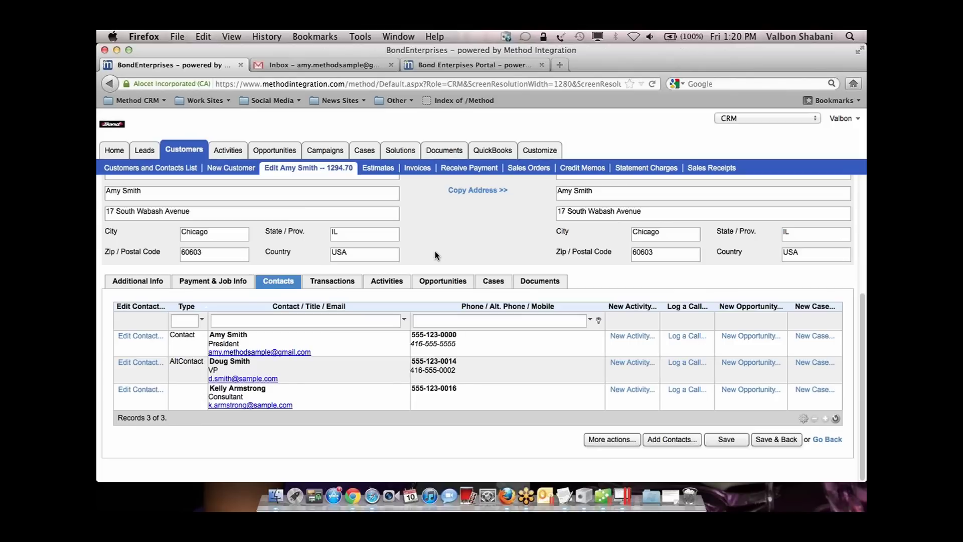
scroll(435, 250, "up", 4)
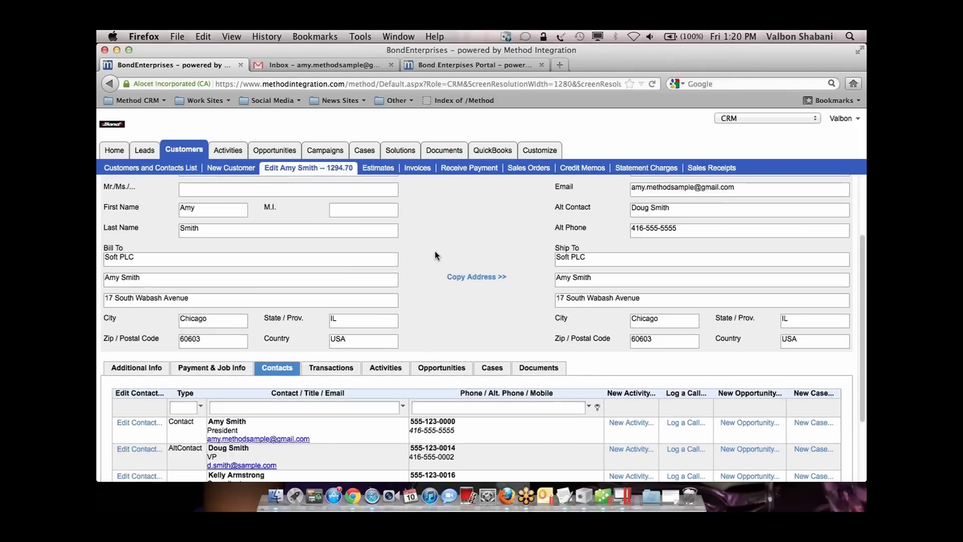
Open the list of existing activities and review the view filters available for it.
scroll(435, 251, "up", 3)
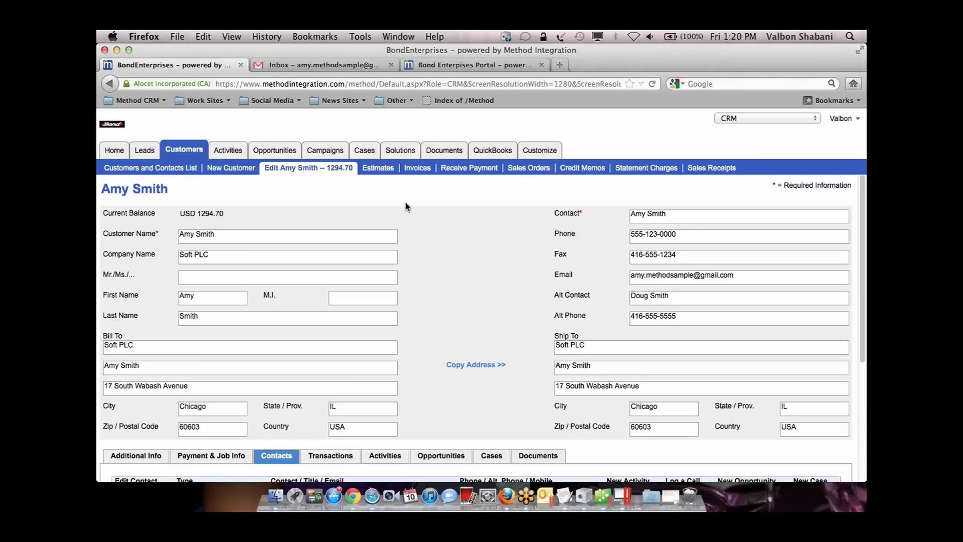
left_click(227, 151)
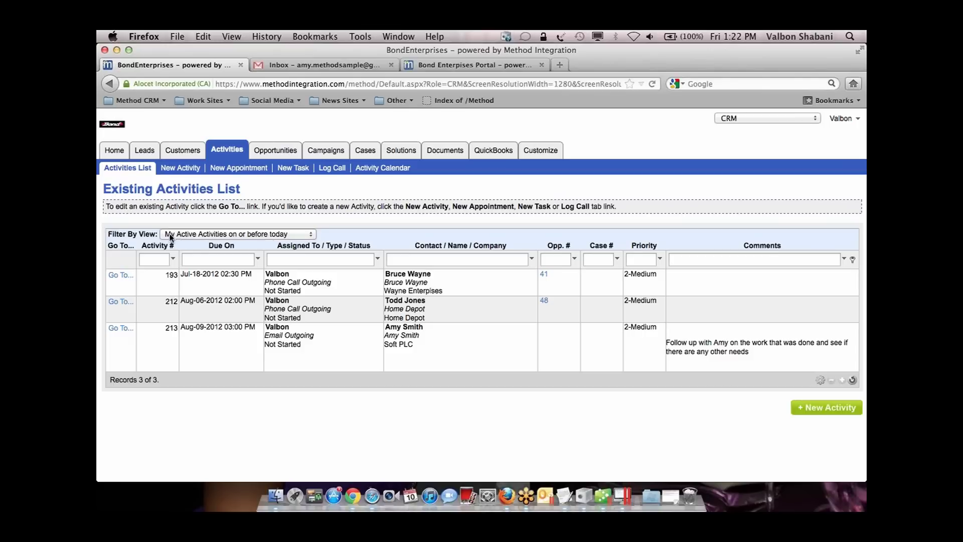
left_click(250, 234)
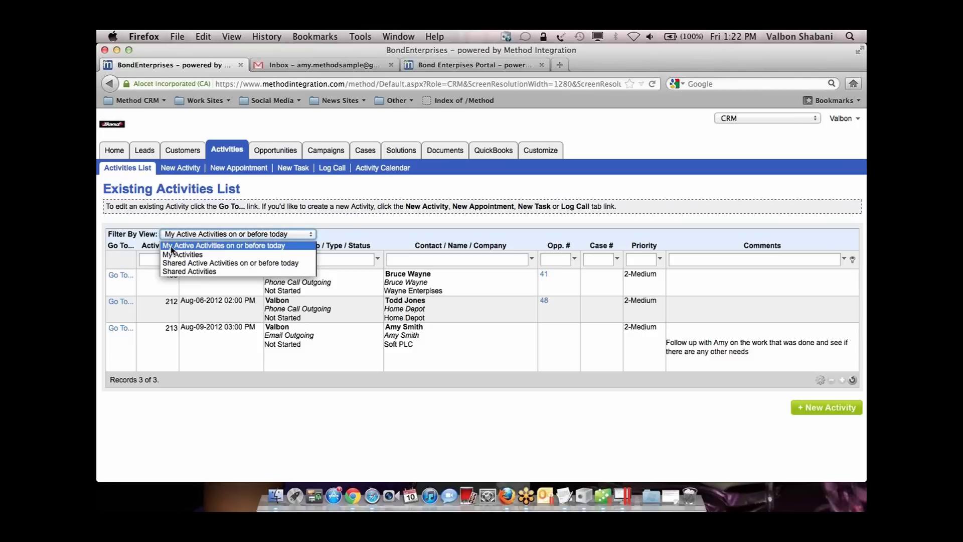
left_click(342, 228)
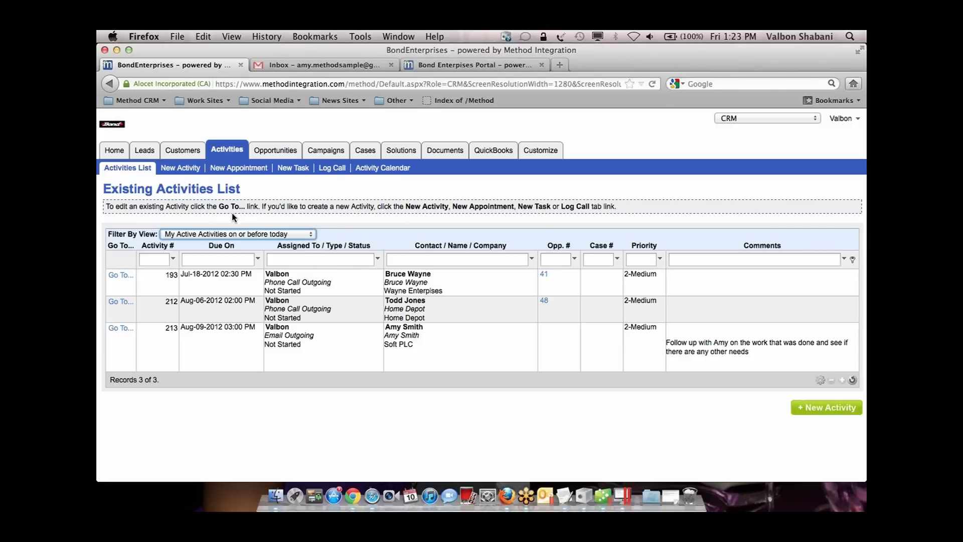
Open the new activity form, then check the current balance on the Soft PLC main customer record.
left_click(194, 169)
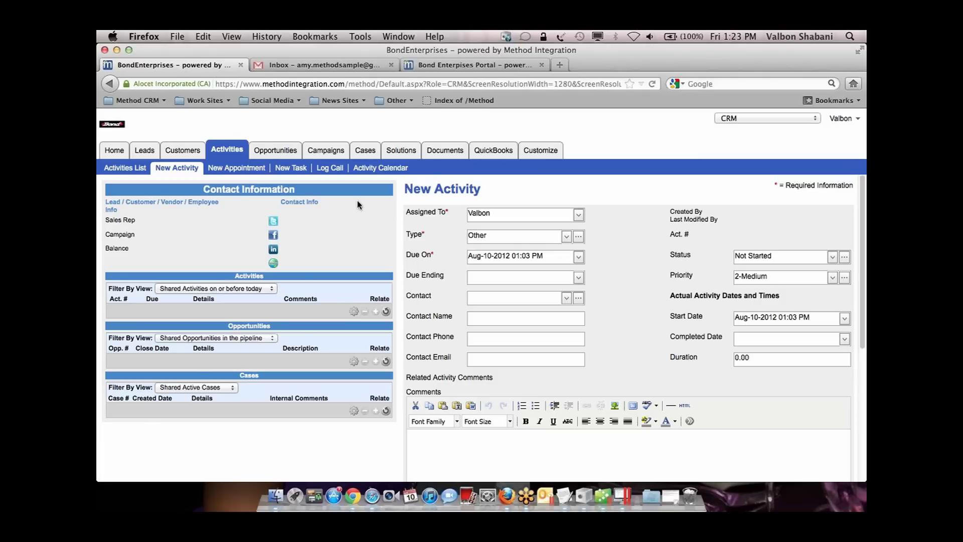
left_click(194, 151)
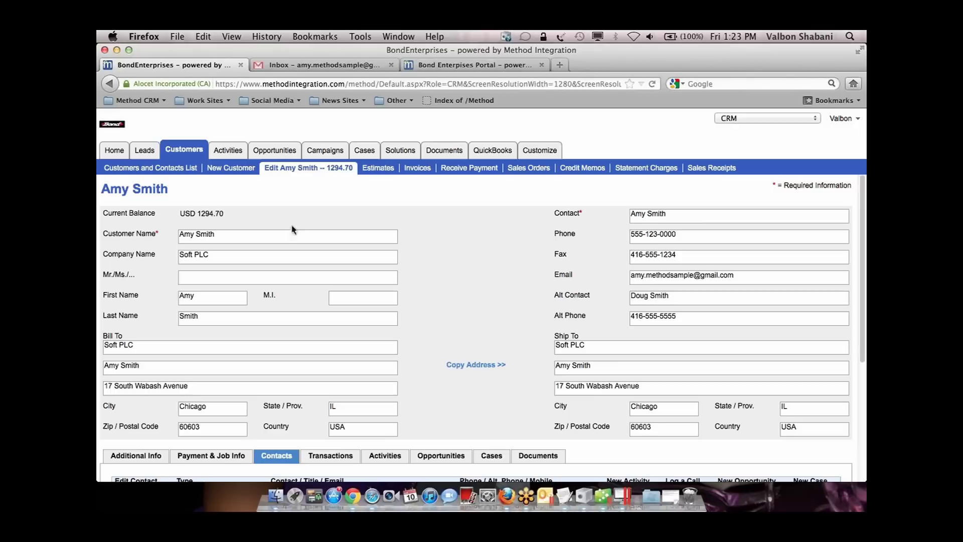
left_click_drag(227, 214, 179, 215)
left_click(232, 216)
Return to the new activity form and set the activity type to Phone Call Outgoing.
left_click(231, 150)
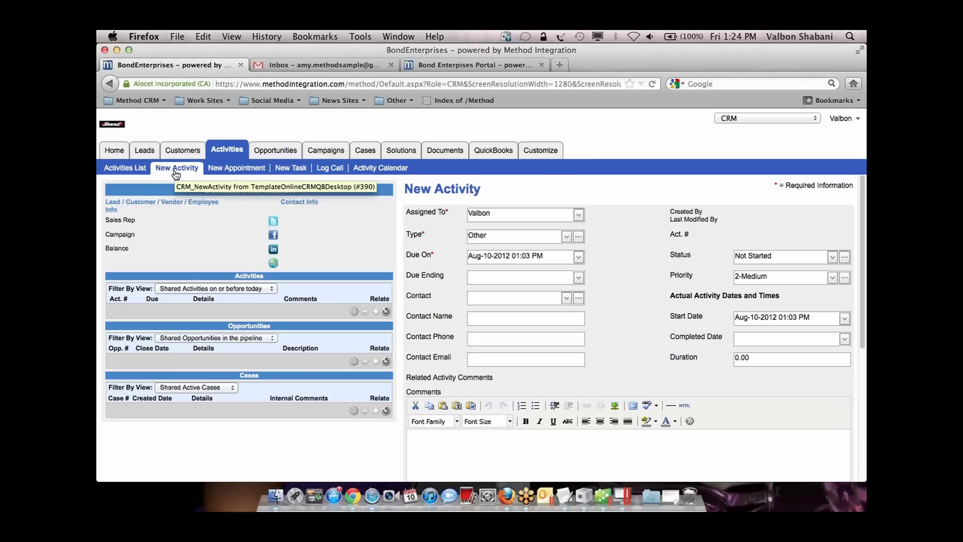
left_click(519, 211)
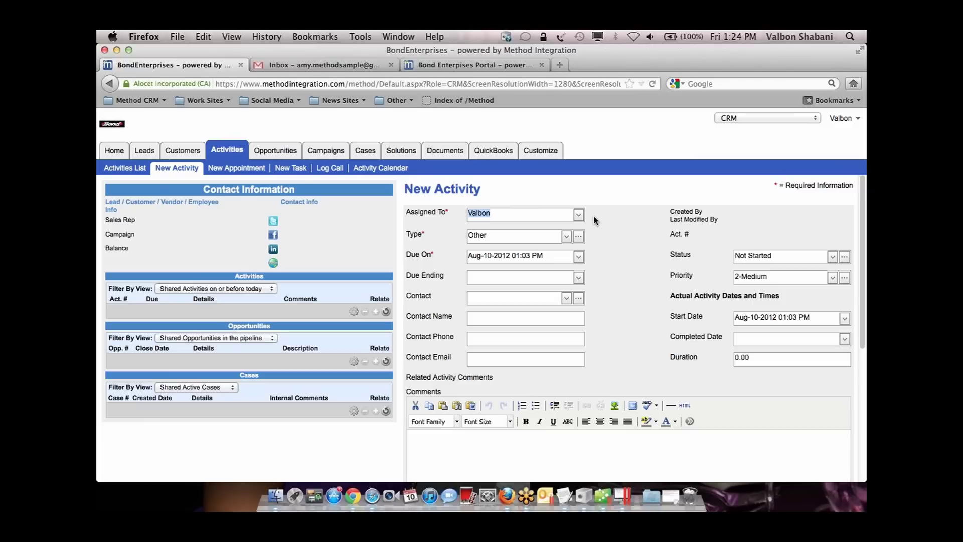
left_click(566, 236)
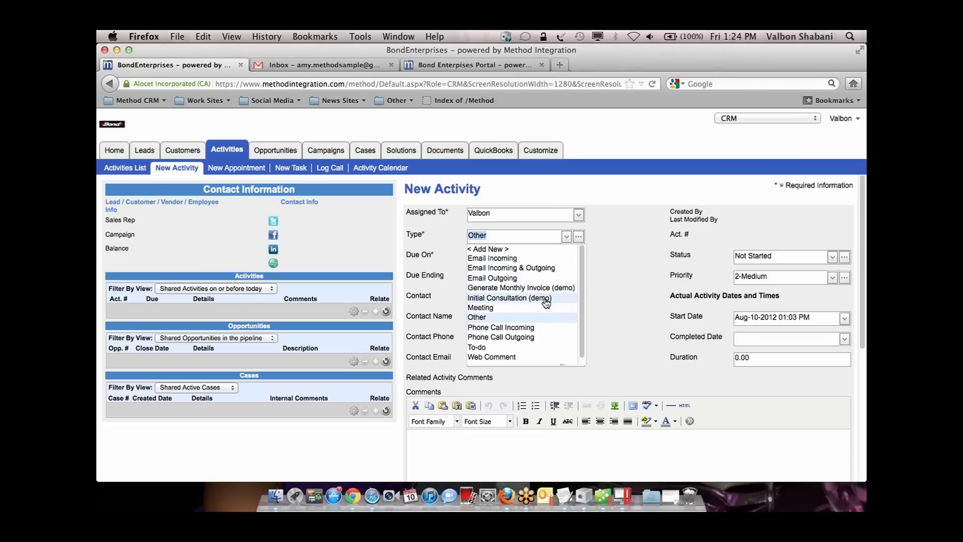
left_click(531, 338)
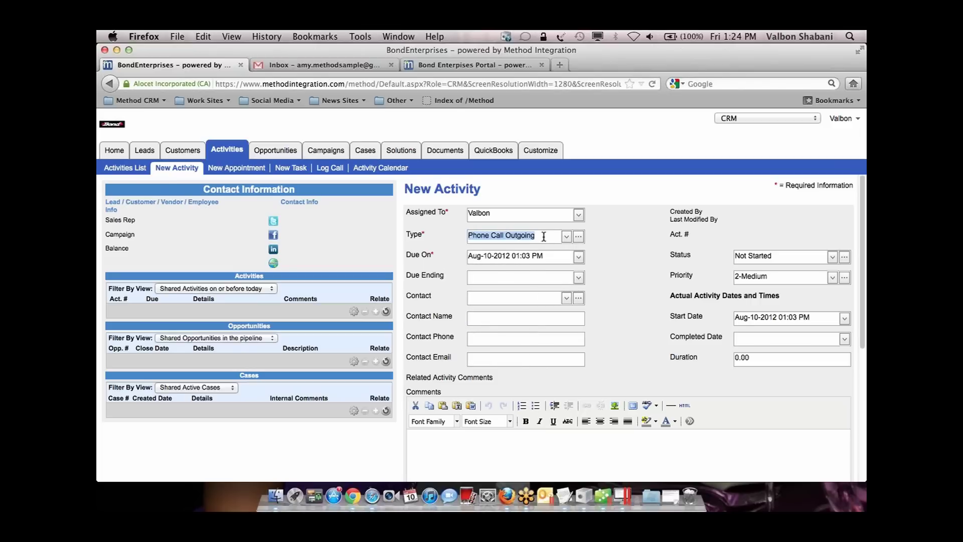
Search the new activity's contact list by the main contact's first name and clear the search text.
left_click(546, 297)
left_click(566, 298)
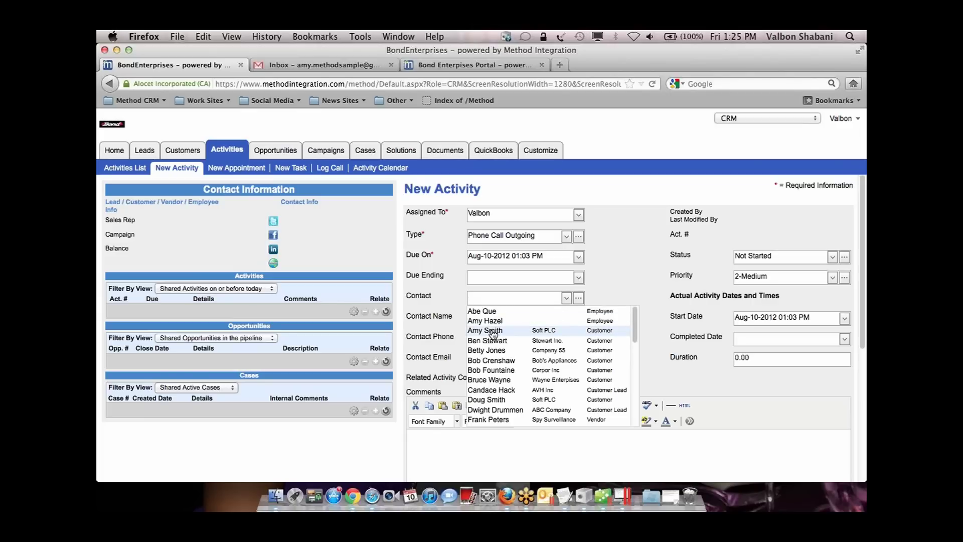
type("amy")
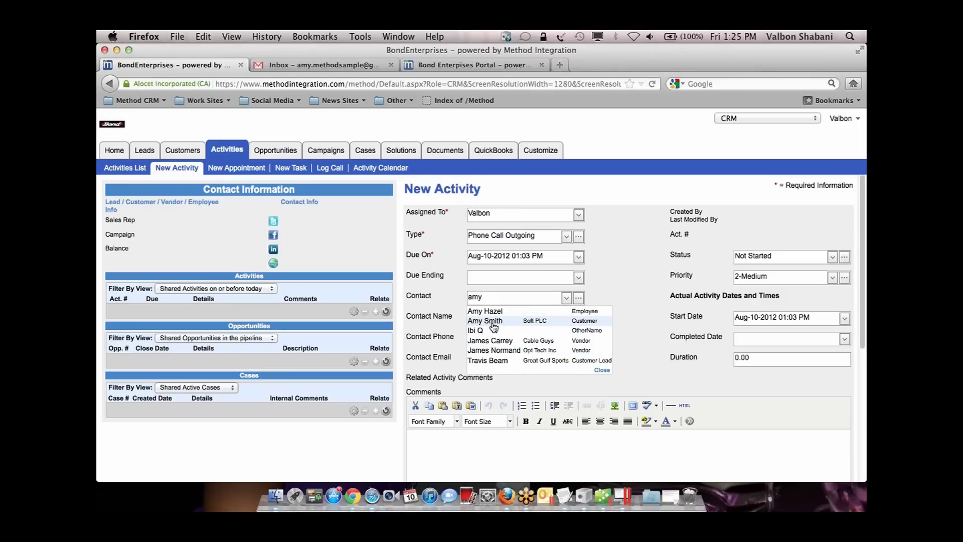
key("BackSpace")
key("BackSpace")
key("BackSpace")
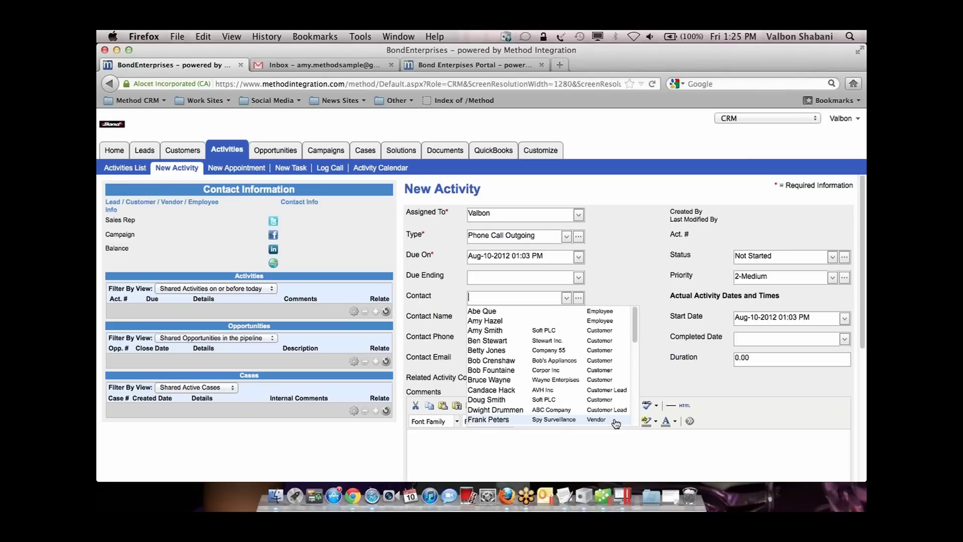
Search the contacts for "soft" and assign the Soft PLC main contact to the new activity.
left_click(529, 297)
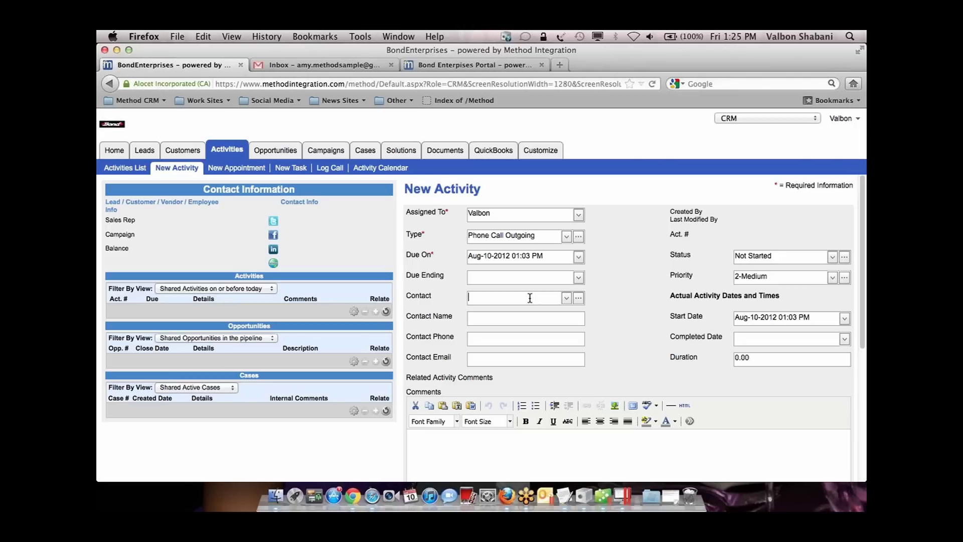
type("soft")
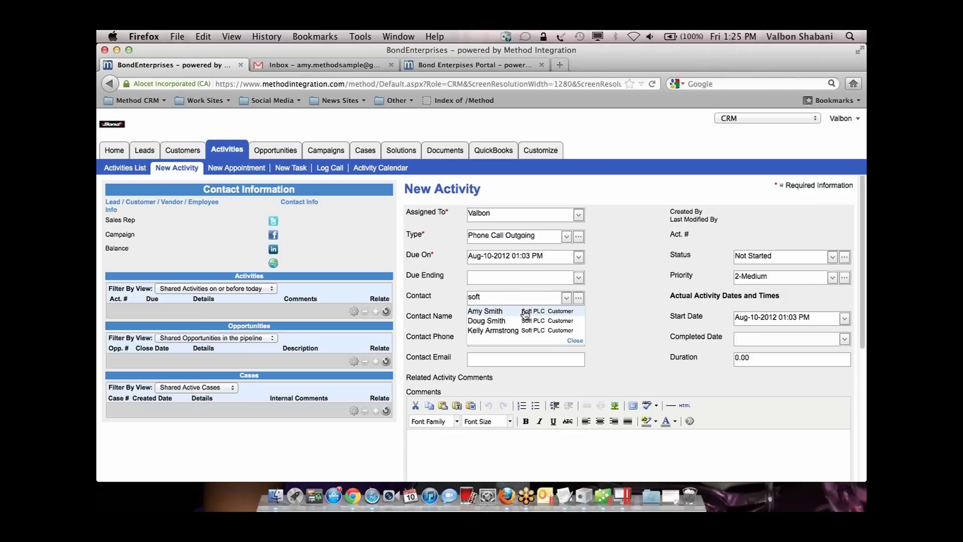
left_click(492, 311)
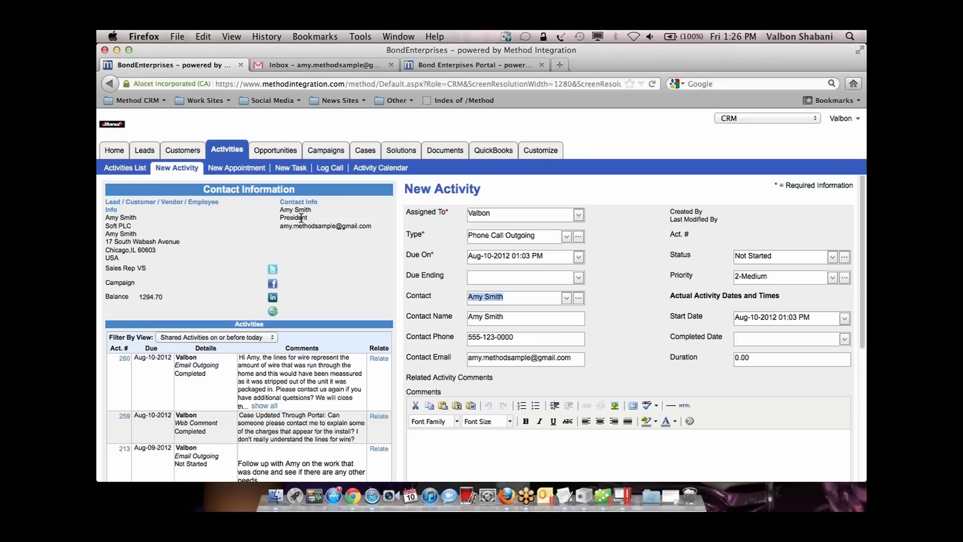
Review the contact's related records and enter a comment about calling her over the over due balance, which she must pay before end of next week.
scroll(301, 217, "down", 5)
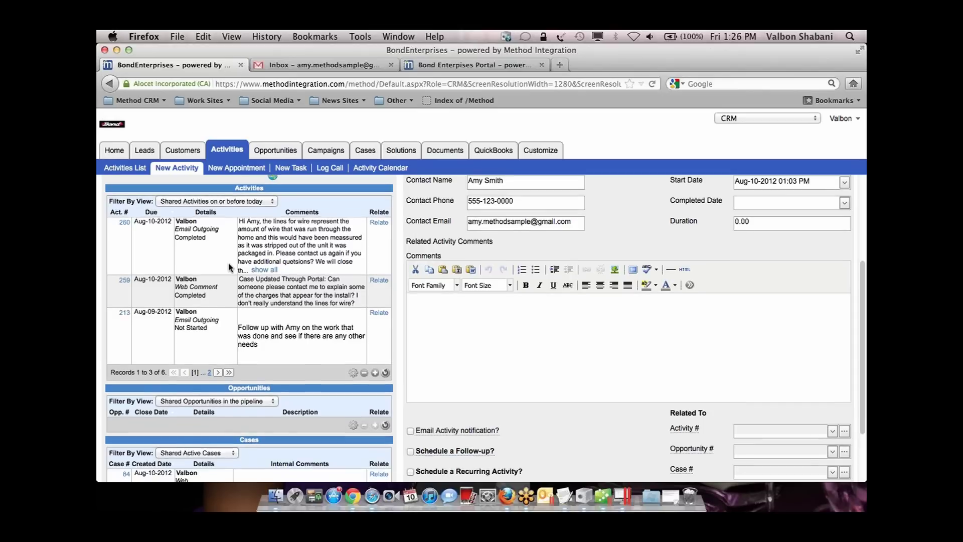
scroll(228, 263, "down", 3)
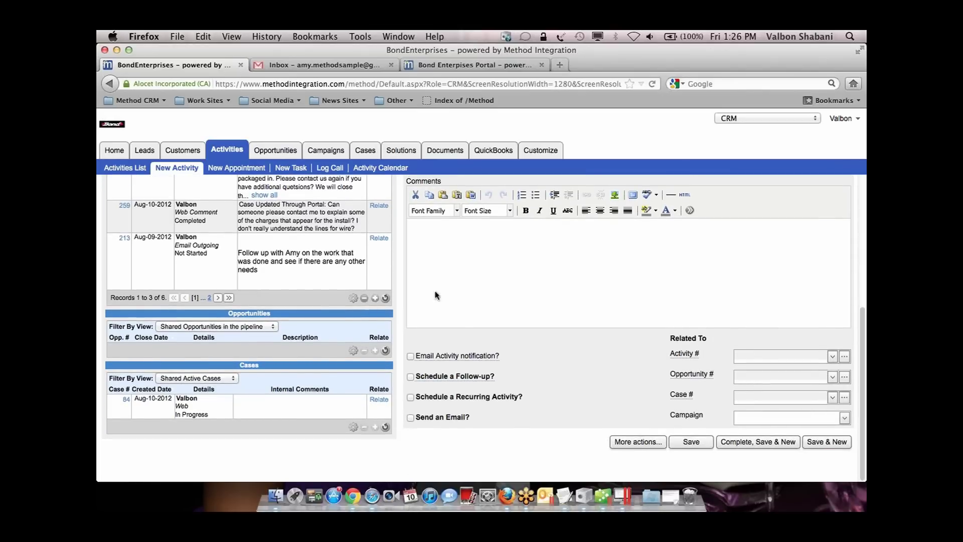
scroll(505, 282, "up", 1)
scroll(505, 280, "up", 5)
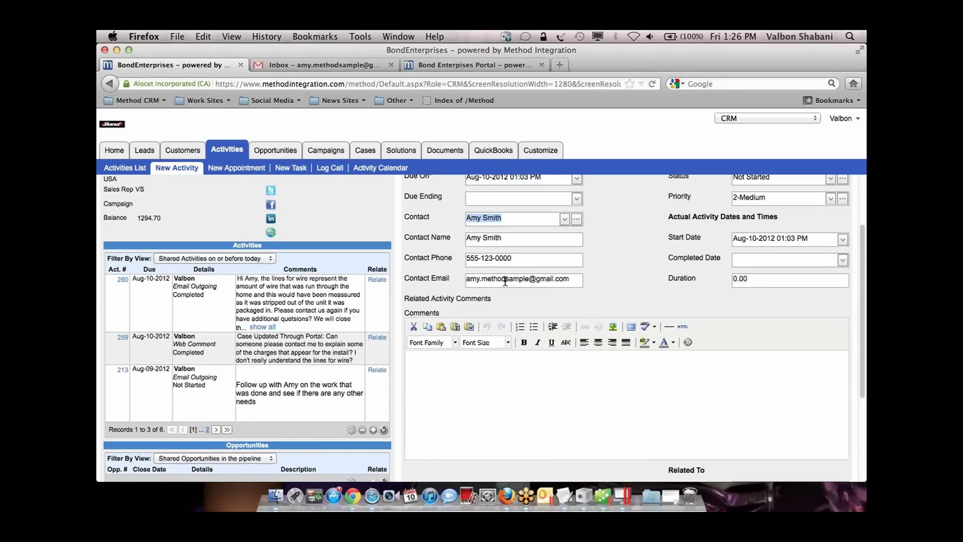
left_click(503, 420)
type("Called Amy to")
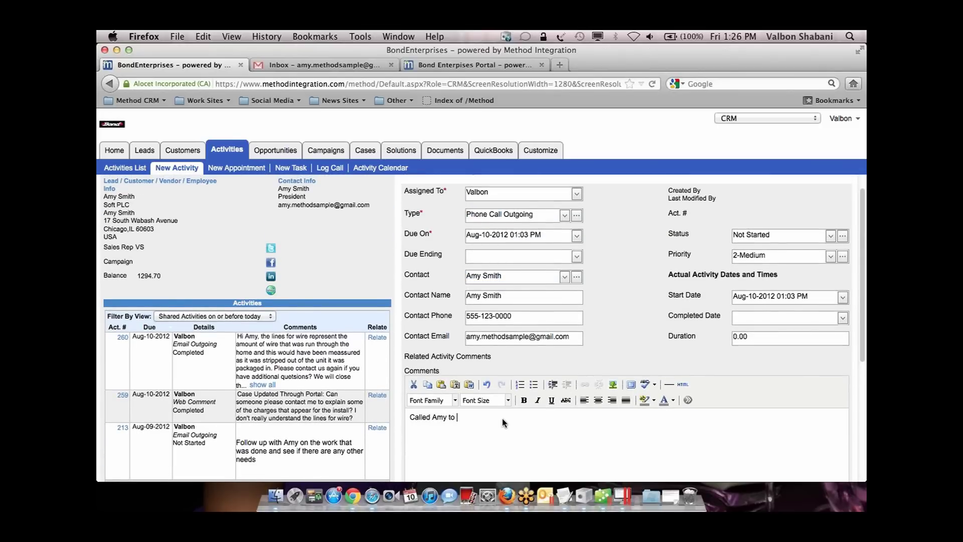
type(" inform her about the over due balance. She must pay before end of next week.")
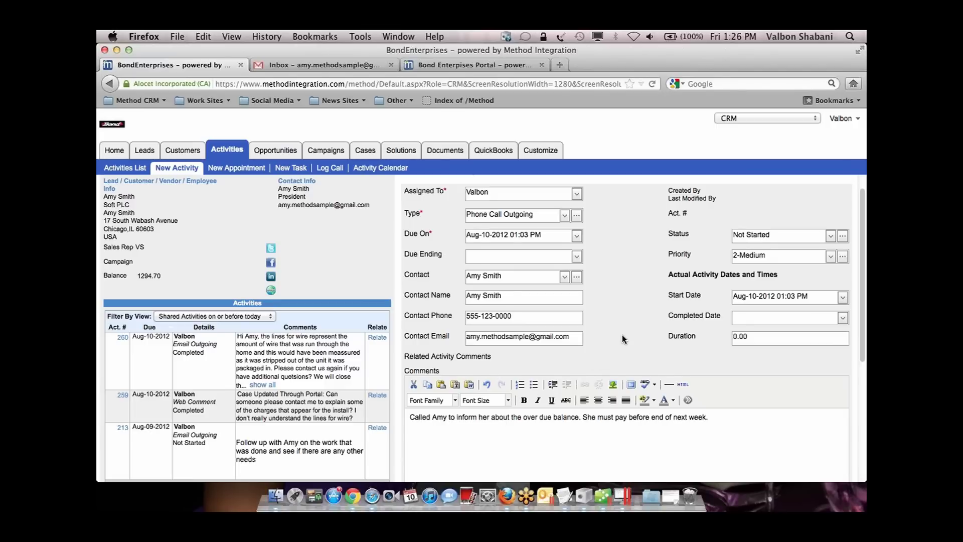
Enable a scheduled follow-up for the phone call activity and set the follow-up type to Email Outgoing.
scroll(621, 339, "down", 5)
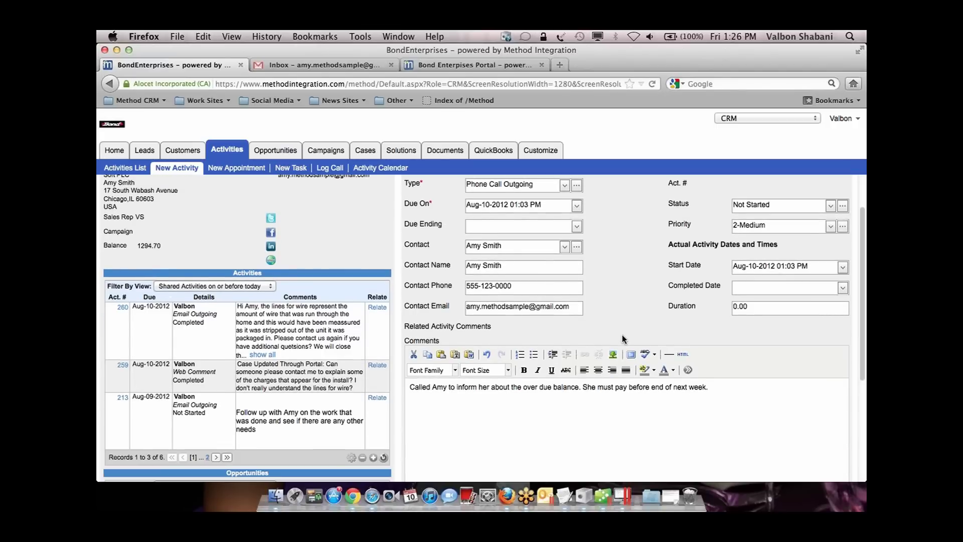
scroll(622, 339, "down", 5)
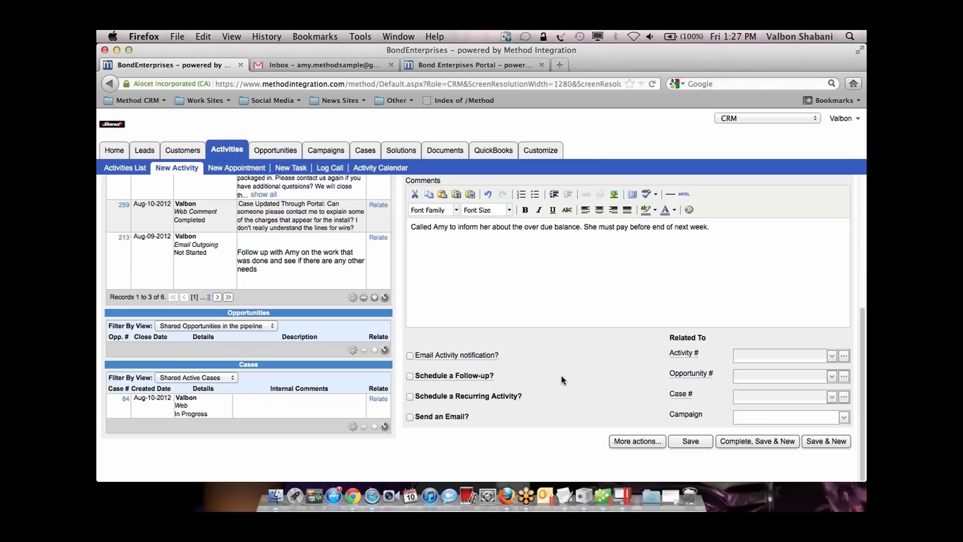
mouse_move(453, 377)
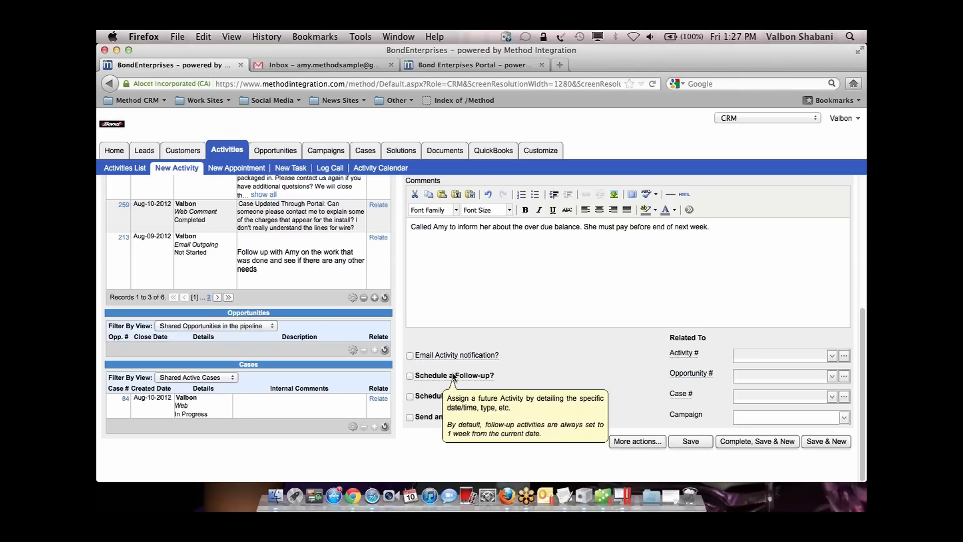
left_click(409, 376)
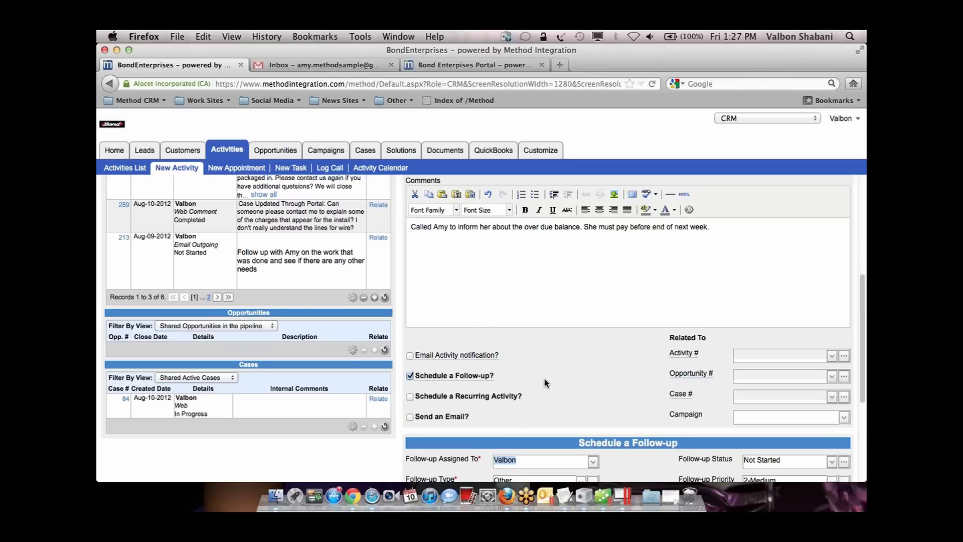
scroll(546, 382, "down", 3)
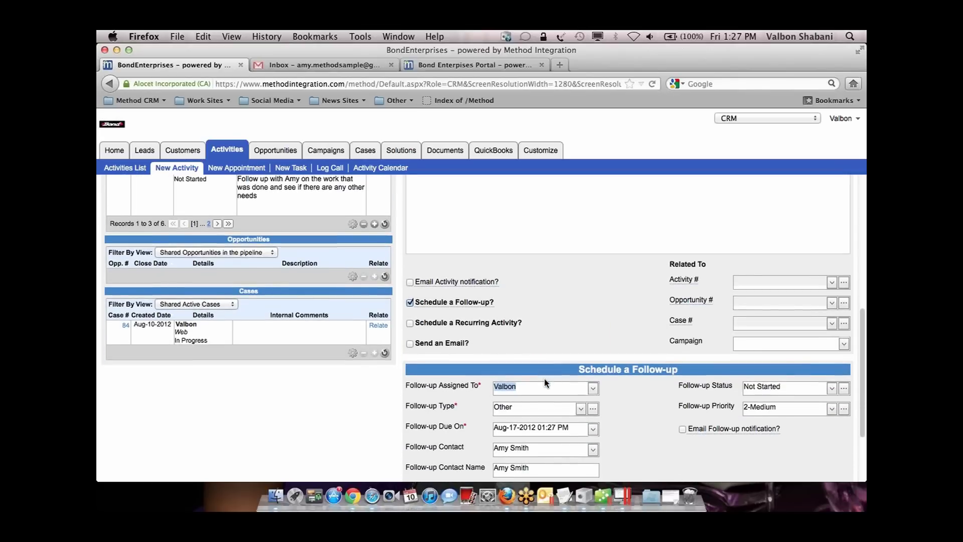
scroll(545, 383, "down", 2)
left_click(537, 361)
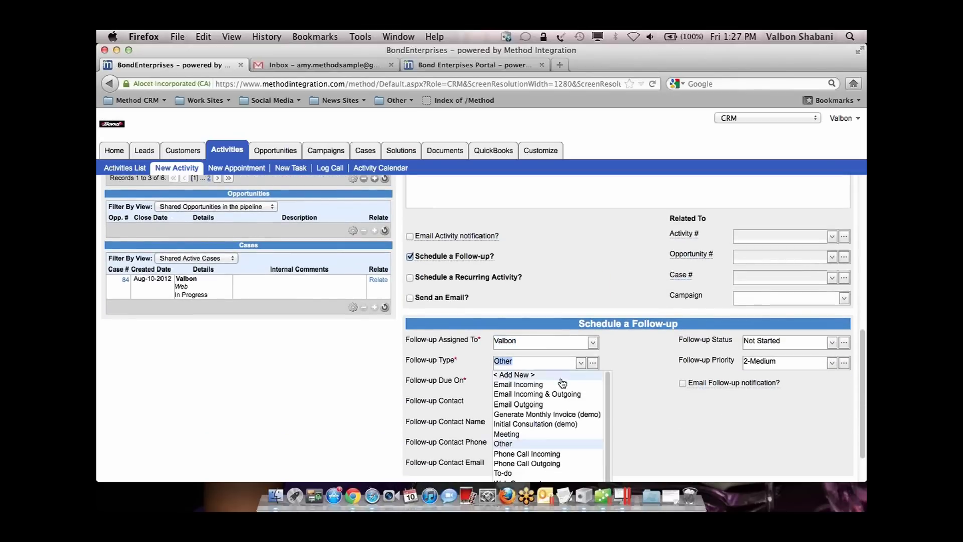
left_click(542, 406)
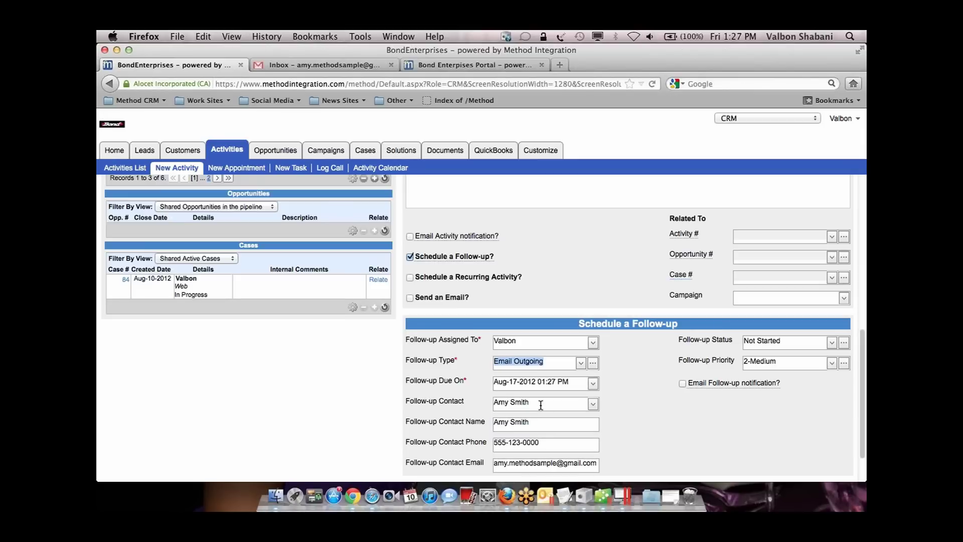
Set the follow-up's due date to Aug-15-2012.
left_click(592, 384)
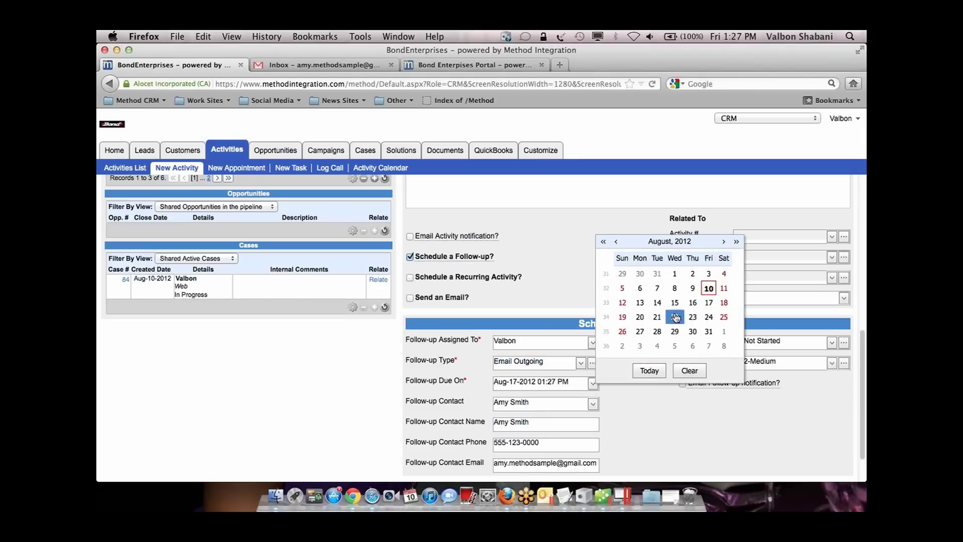
left_click(675, 303)
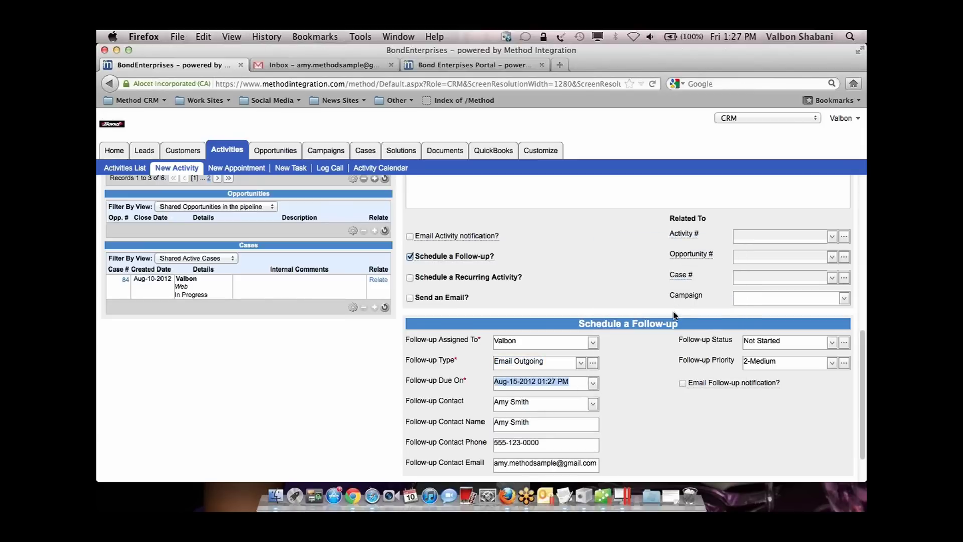
left_click(593, 384)
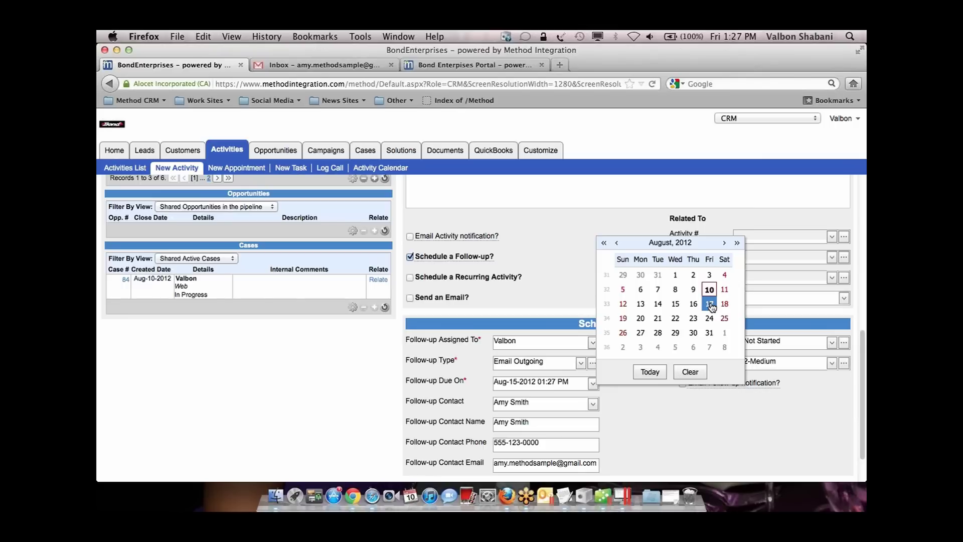
left_click(677, 305)
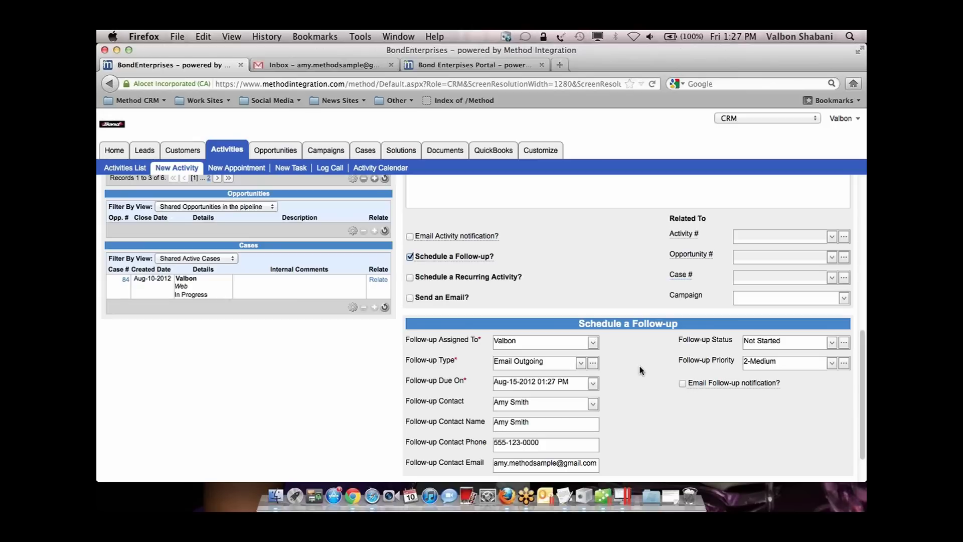
Look over the rest of the follow-up form, check the existing activities list and return to the new activity.
scroll(640, 366, "down", 2)
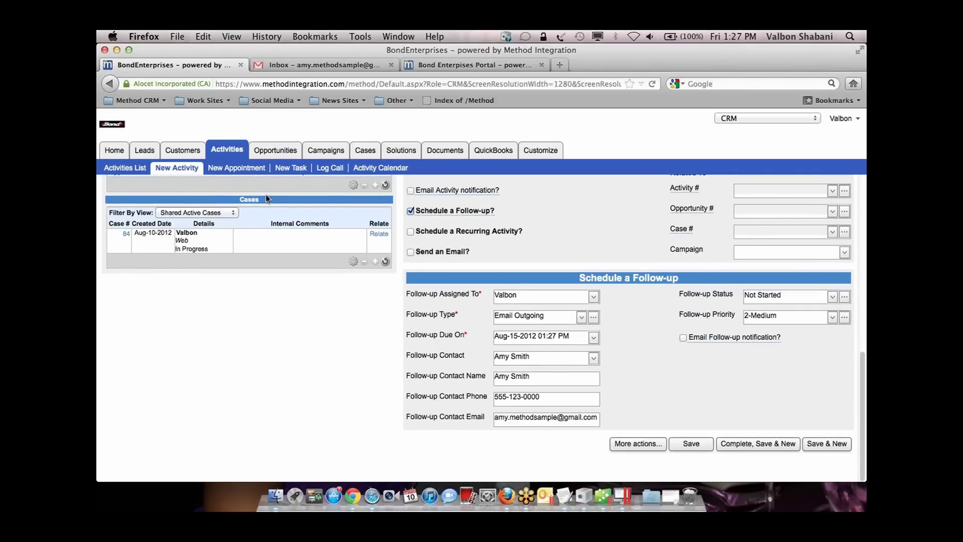
left_click(139, 169)
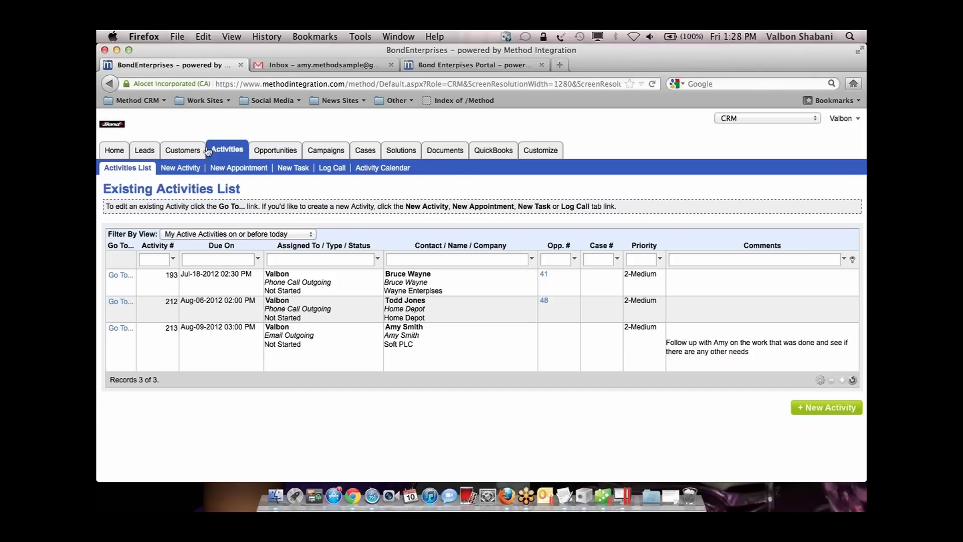
left_click(178, 169)
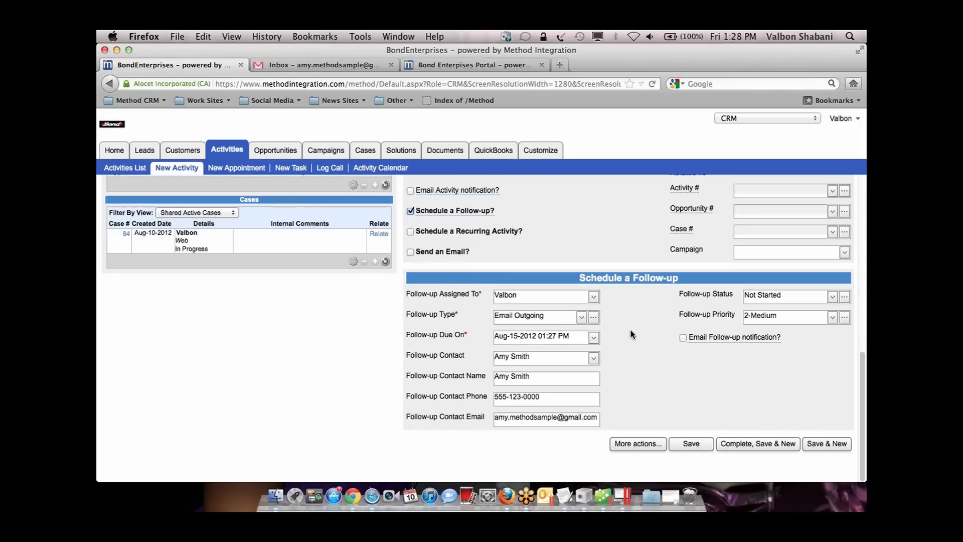
Assign the follow-up to the second user in the list and enable the email follow-up notification.
left_click(593, 297)
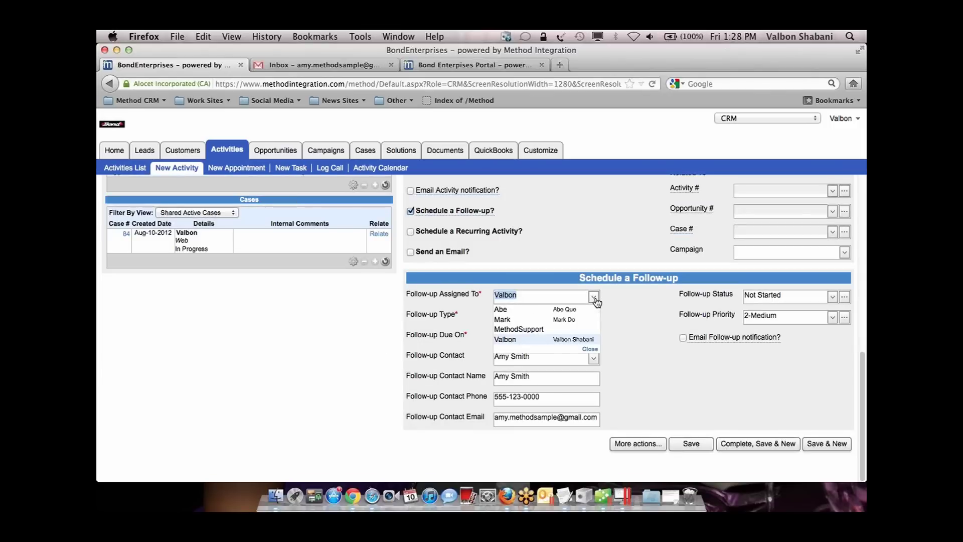
left_click(576, 320)
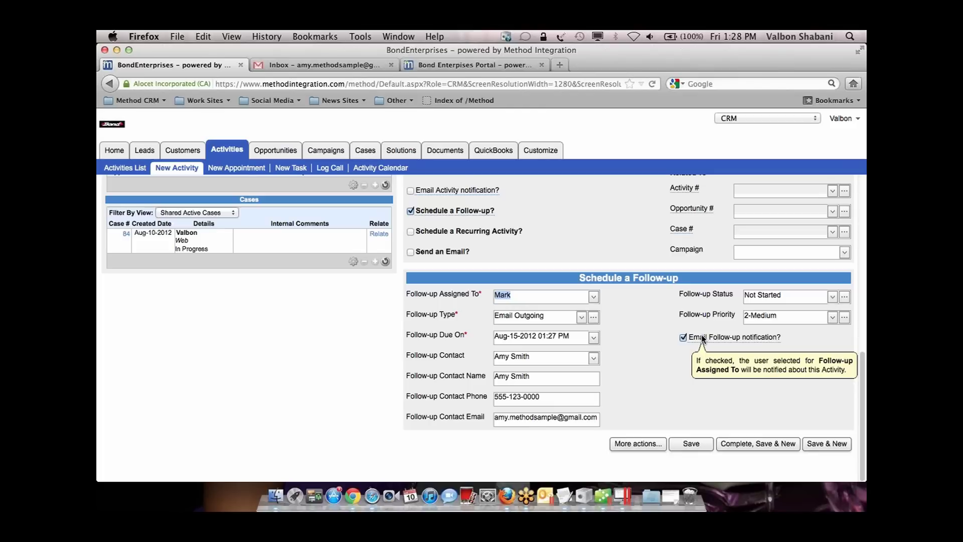
left_click(635, 341)
scroll(634, 341, "up", 1)
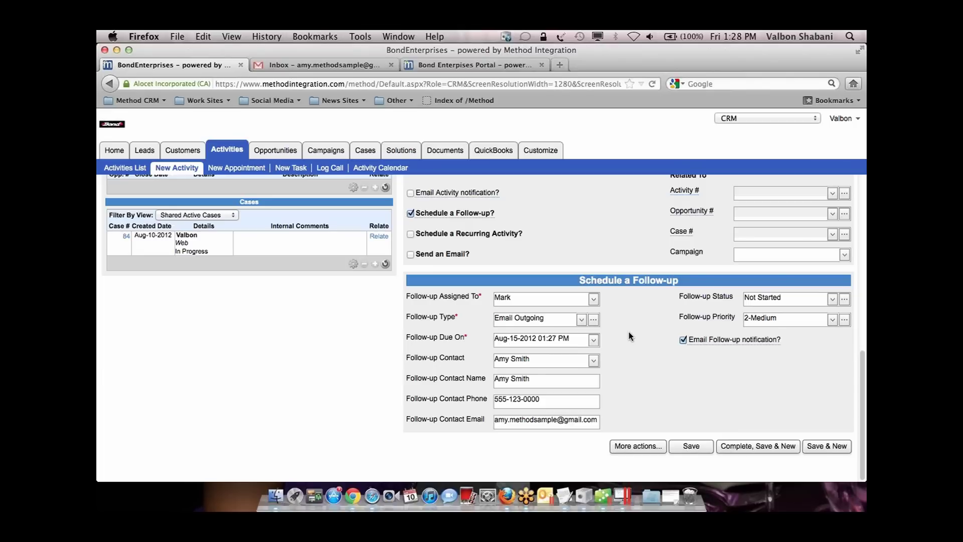
Look up the assigned user's notification and reminder settings in the user customization, then return to the new activity.
left_click(540, 151)
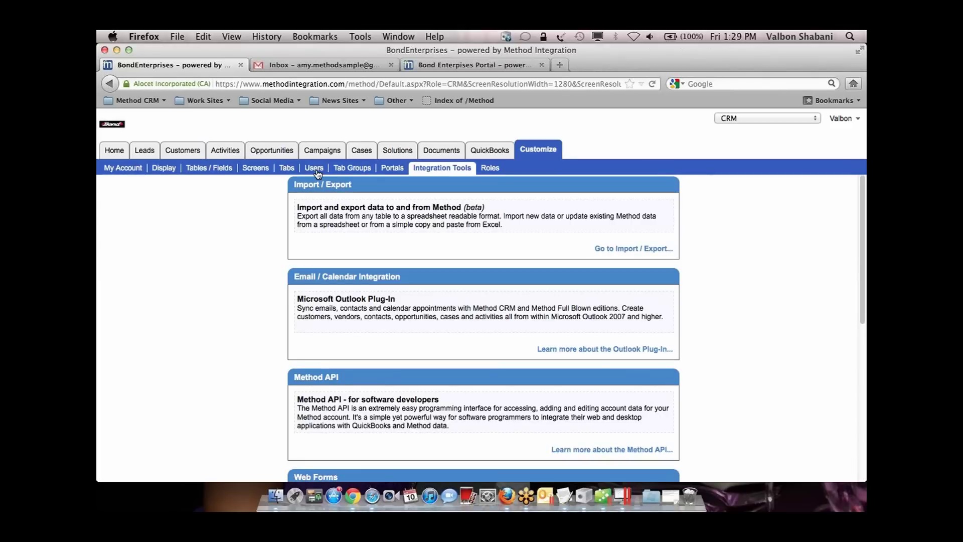
left_click(314, 168)
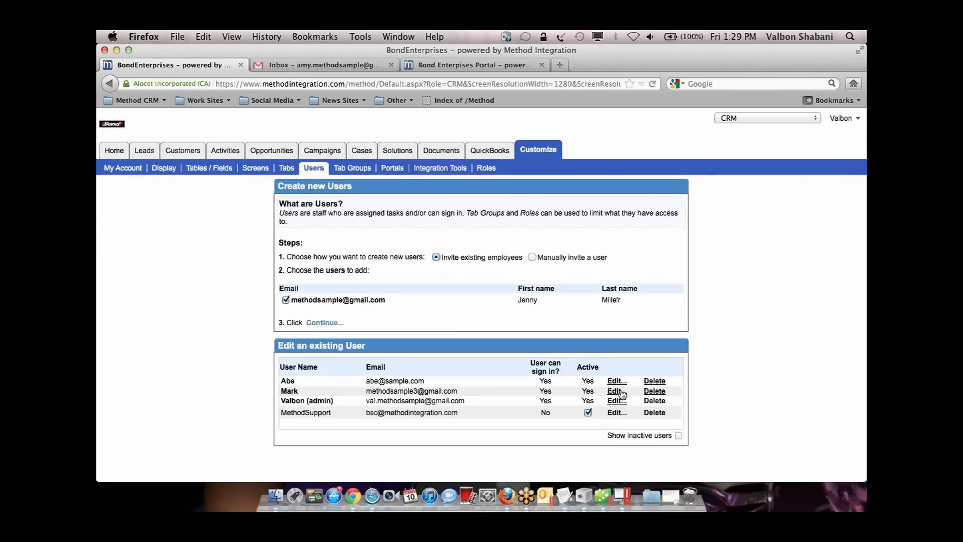
left_click(617, 391)
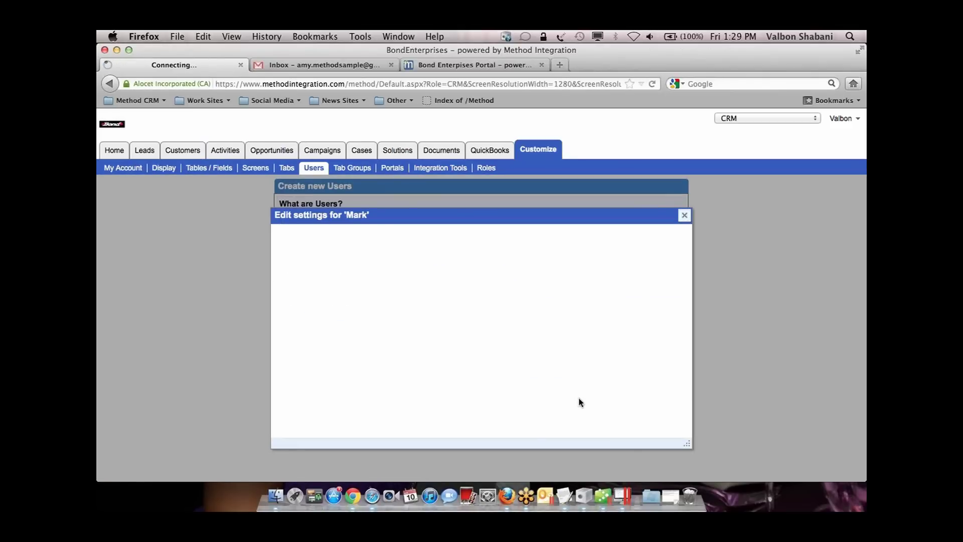
left_click(552, 427)
left_click(552, 427)
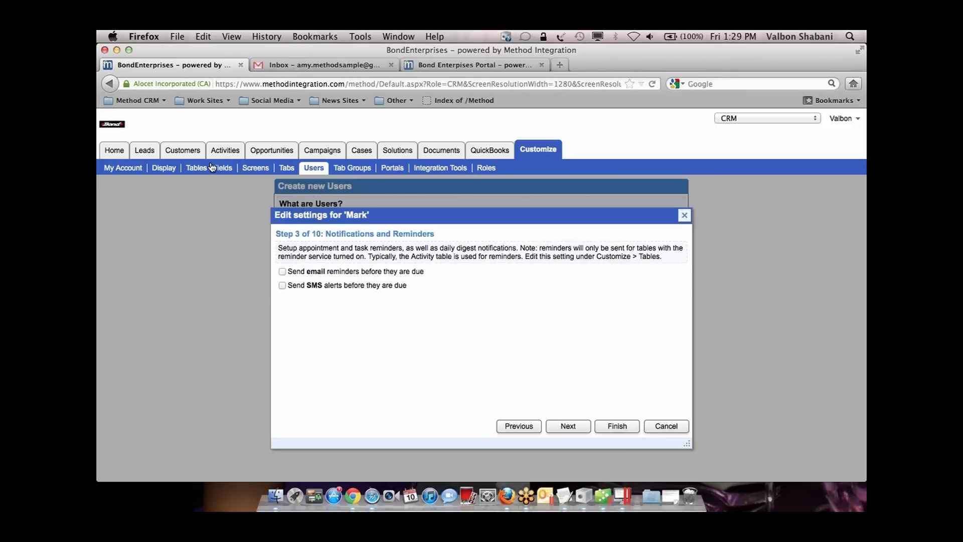
left_click(227, 151)
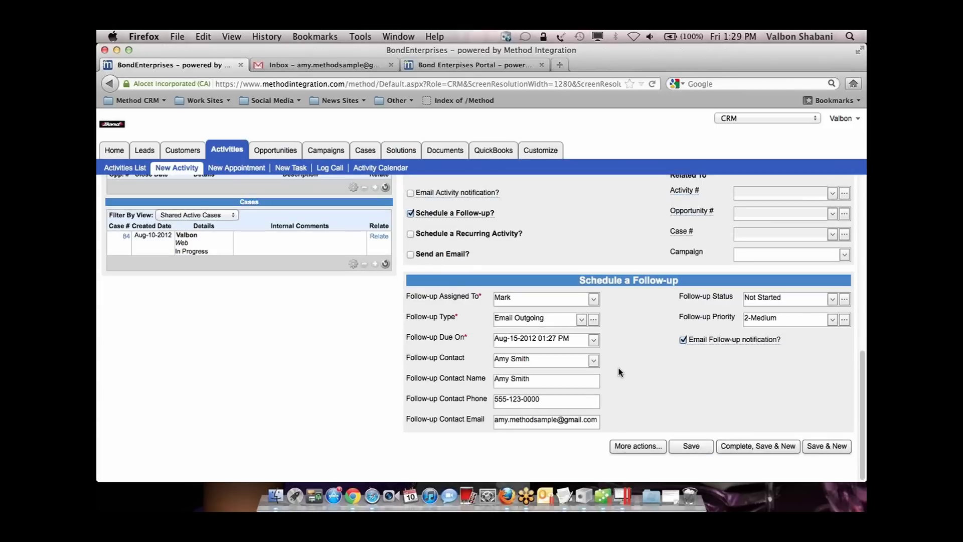
Add an email to the activity using the Overdue balance reminder template.
scroll(620, 372, "up", 3)
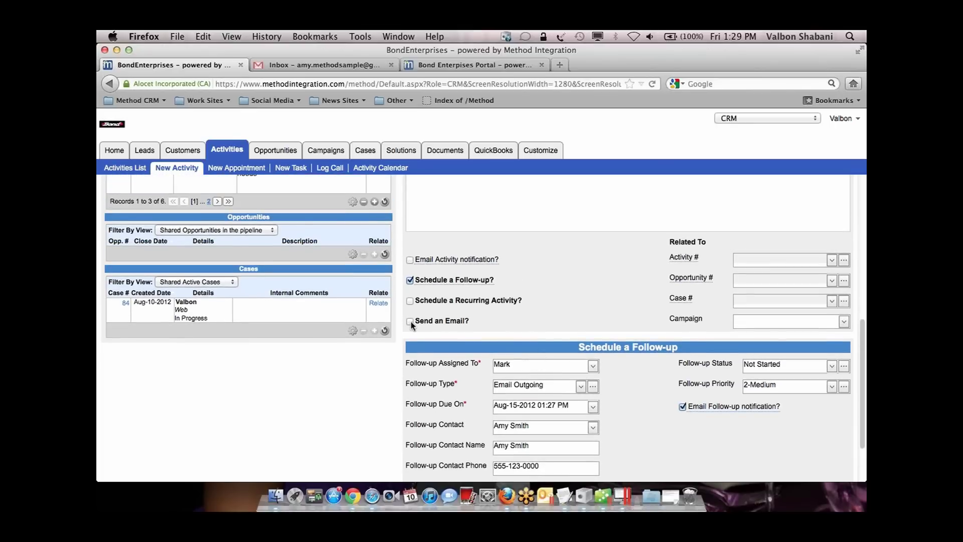
left_click(410, 321)
scroll(521, 347, "down", 2)
scroll(521, 347, "down", 5)
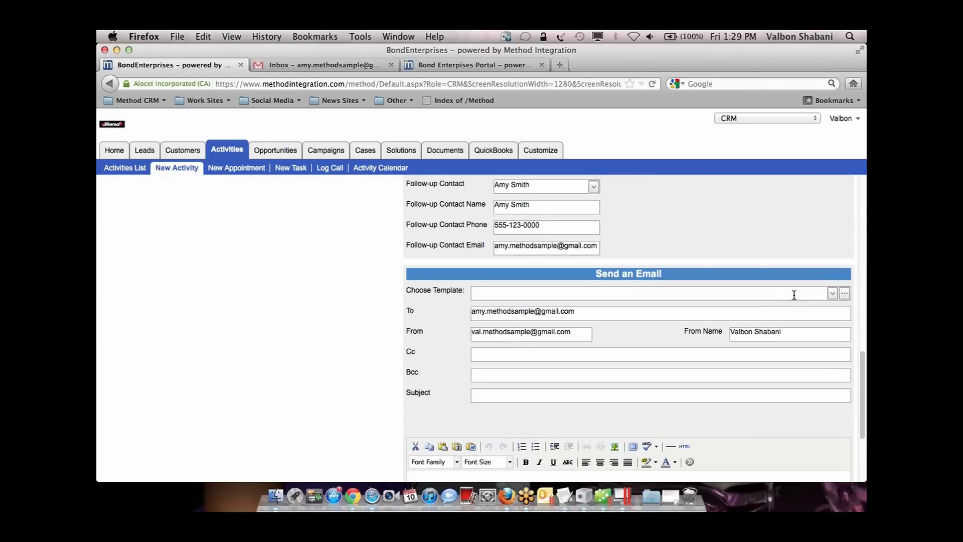
left_click(831, 293)
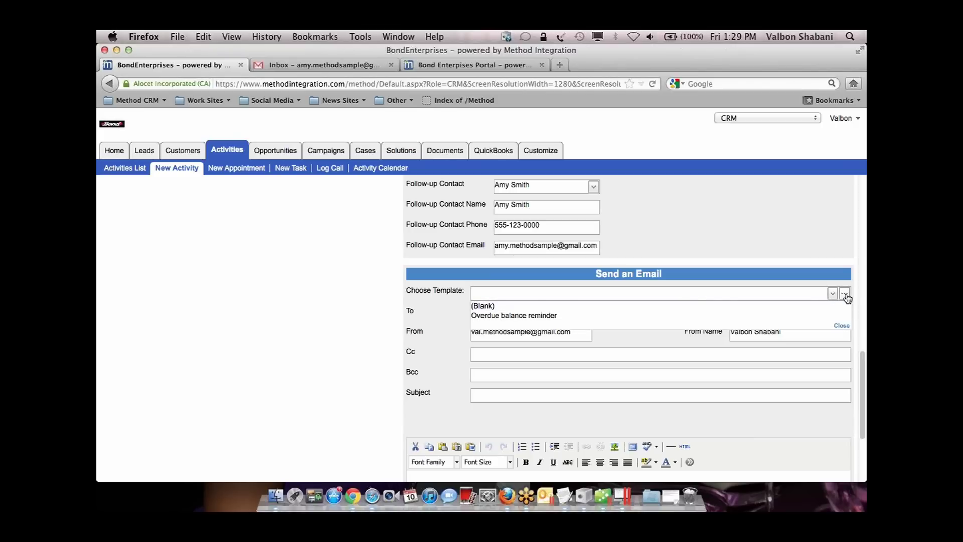
left_click(571, 316)
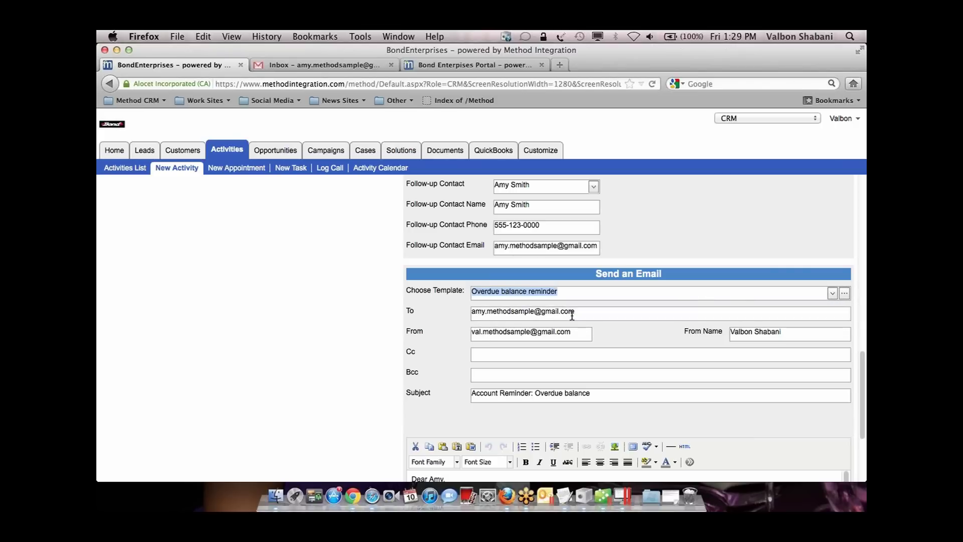
Review the greeting and signature in the reminder email, then complete and save the activity and start a new one.
scroll(595, 371, "down", 5)
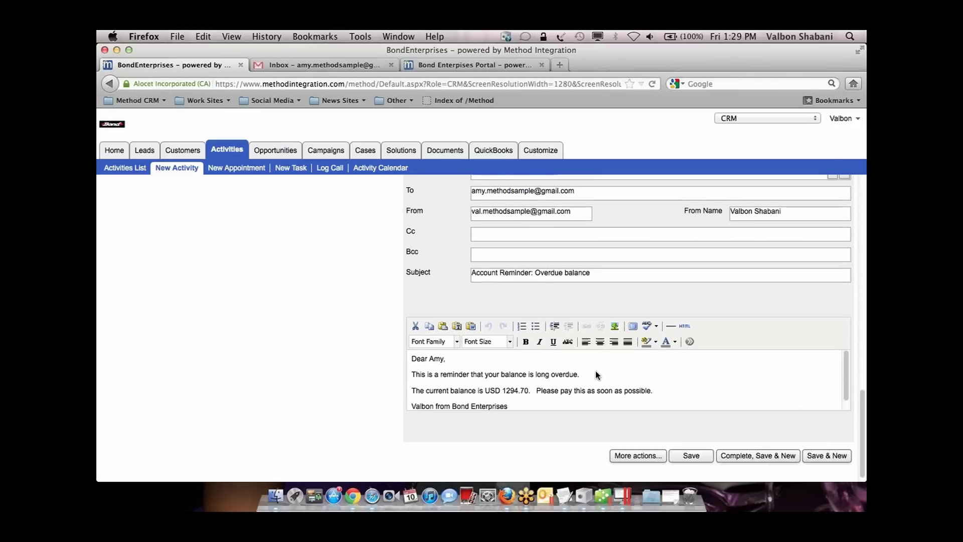
double_click(441, 346)
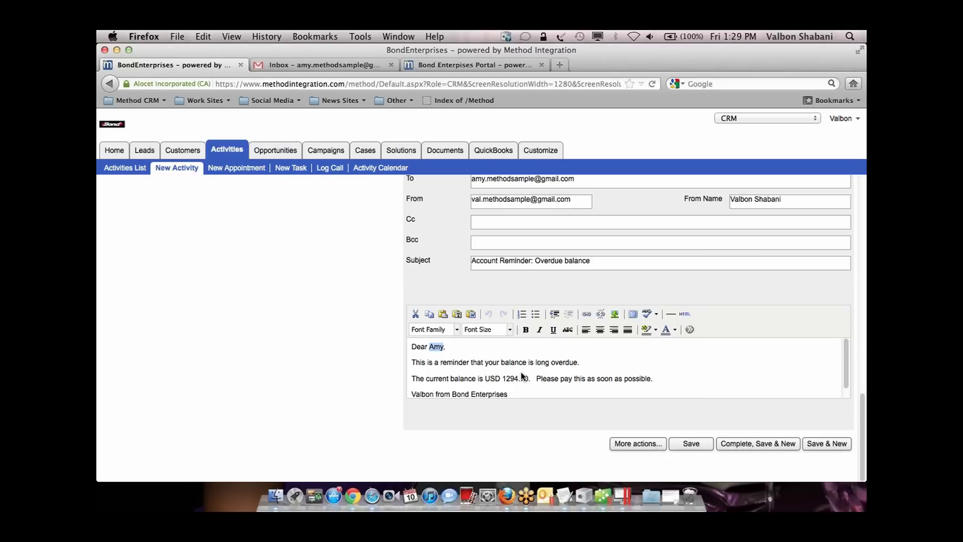
left_click_drag(507, 393, 392, 392)
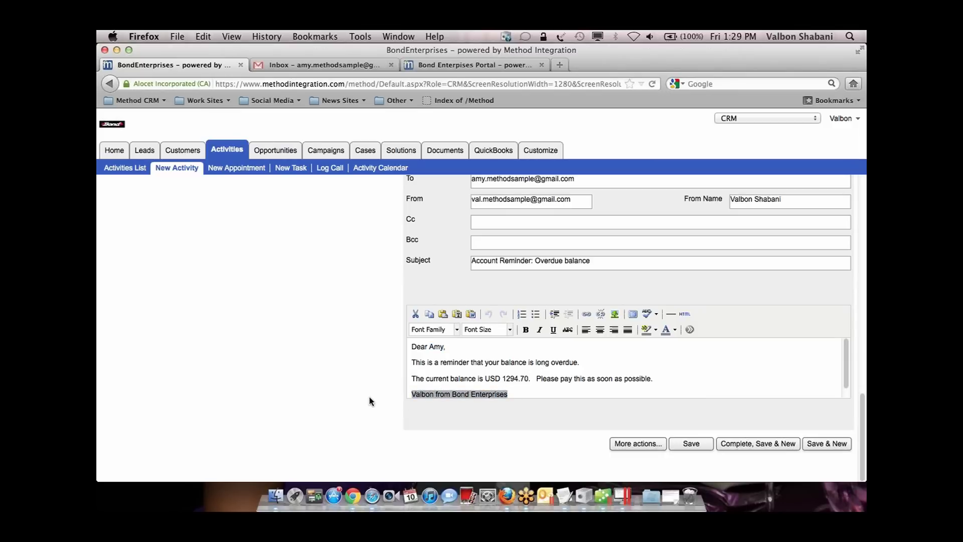
left_click(756, 445)
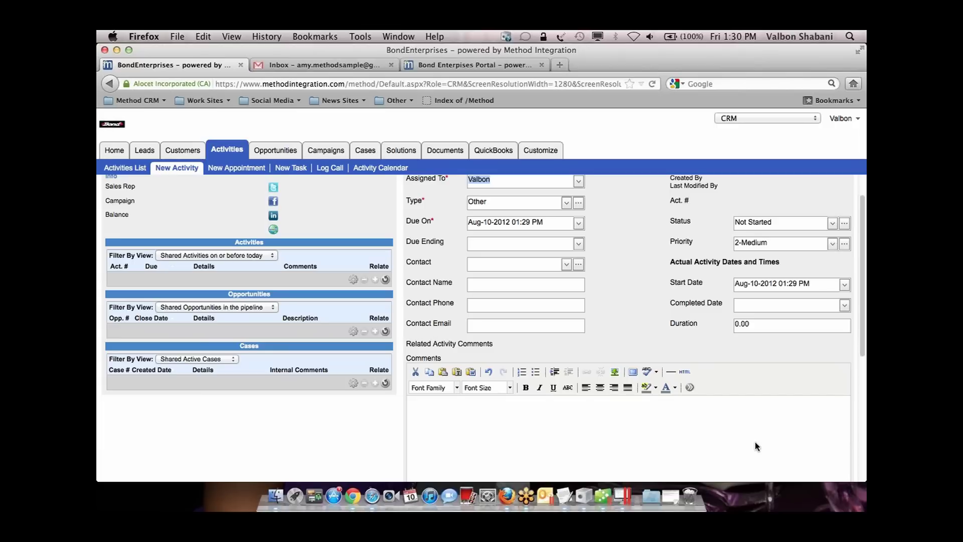
Open the customer's activities and filter them by the Shared Activities view.
scroll(627, 263, "up", 2)
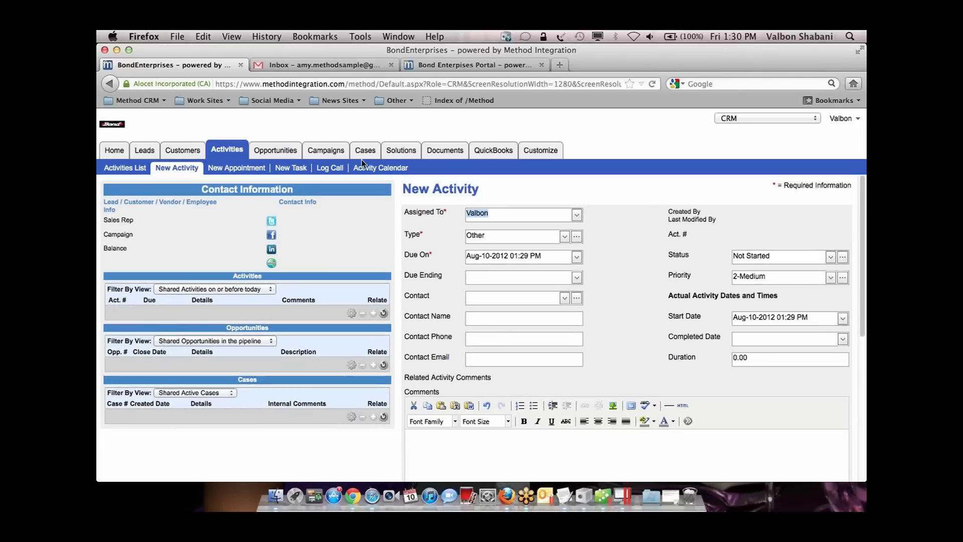
left_click(193, 153)
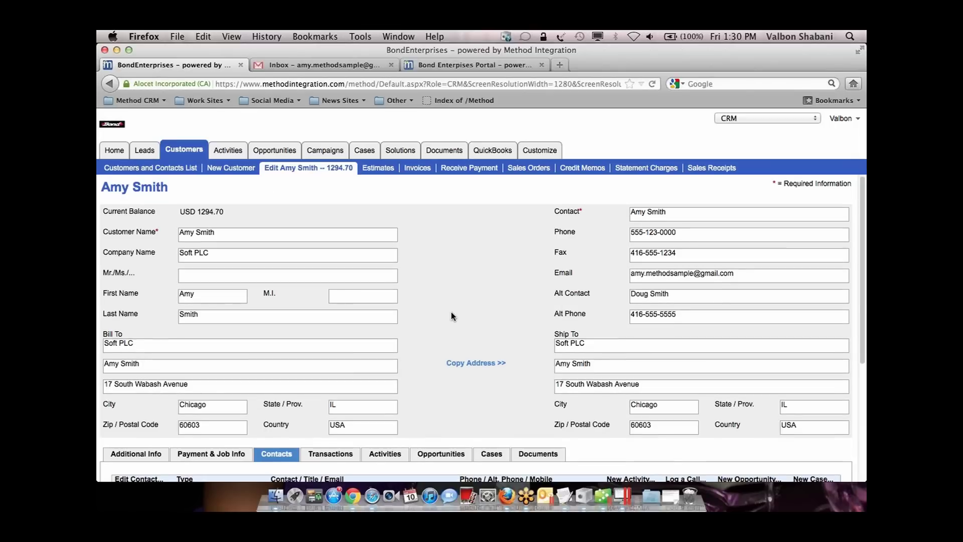
scroll(450, 316, "down", 3)
left_click(385, 380)
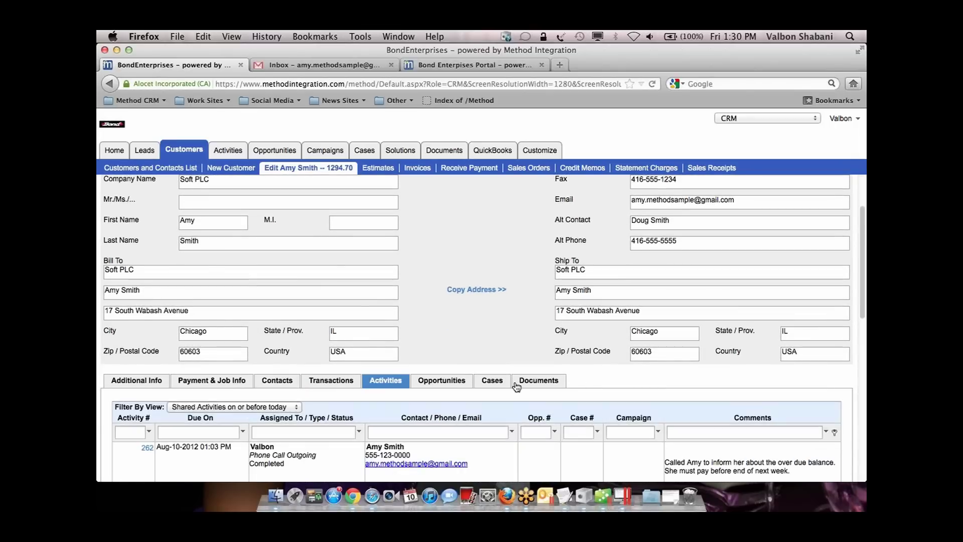
scroll(516, 386, "down", 3)
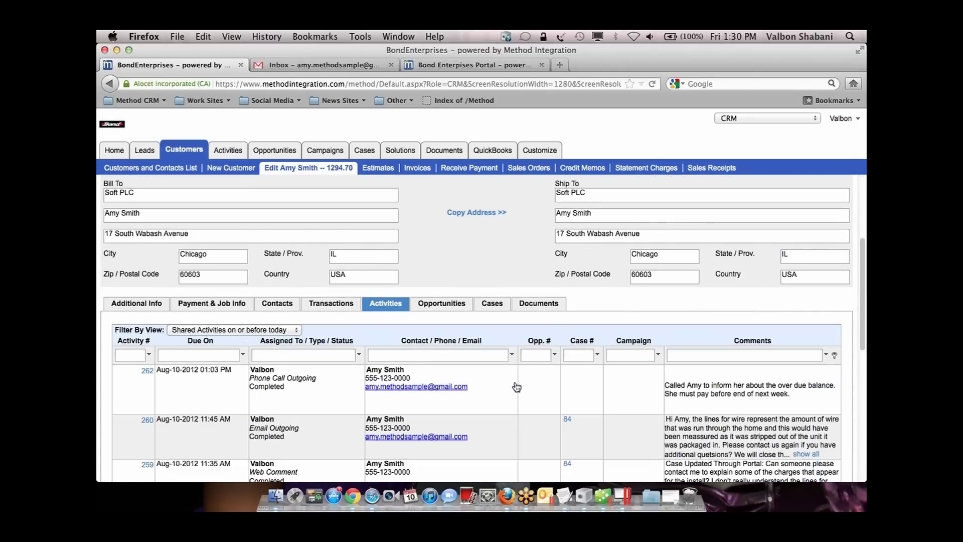
scroll(517, 386, "down", 2)
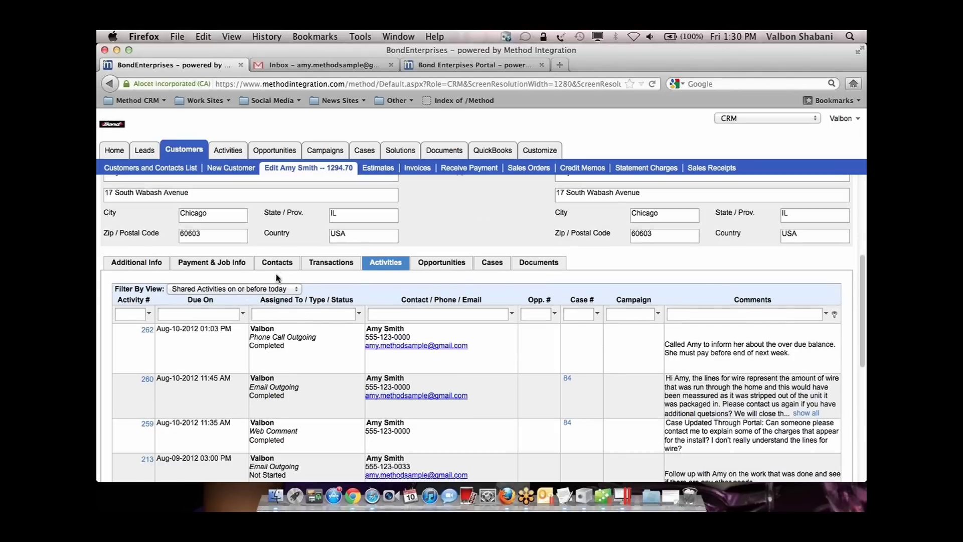
left_click(268, 288)
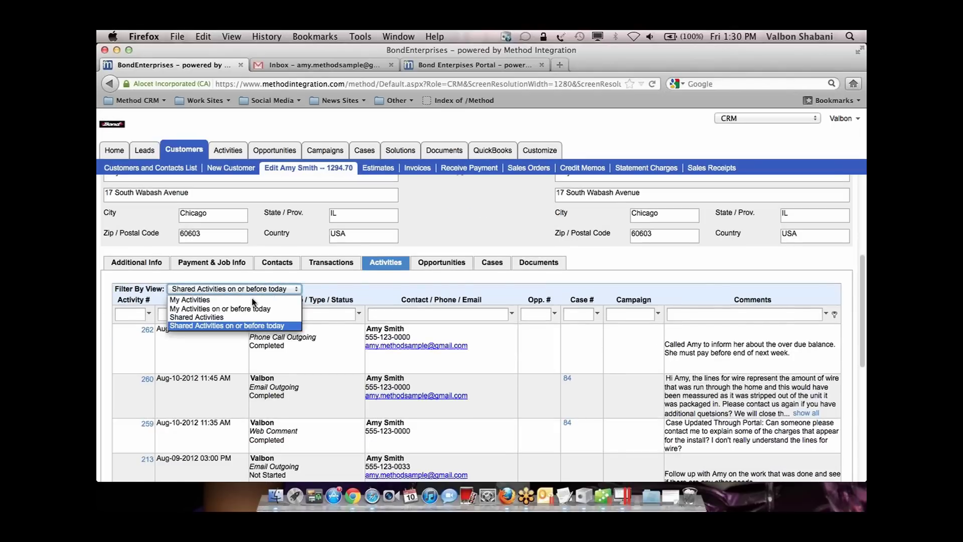
left_click(228, 316)
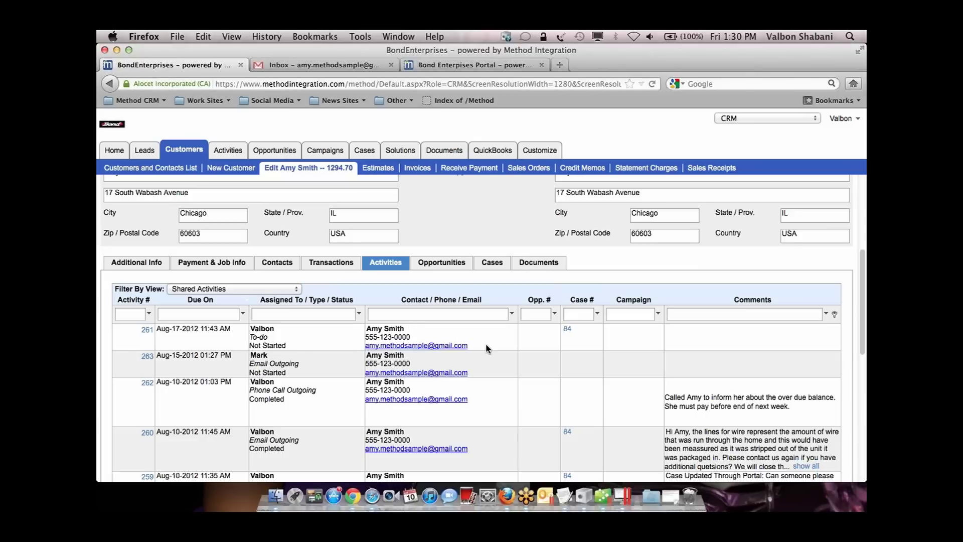
Check the customer's Gmail inbox for the reminder email and return to Method CRM.
scroll(486, 348, "up", 3)
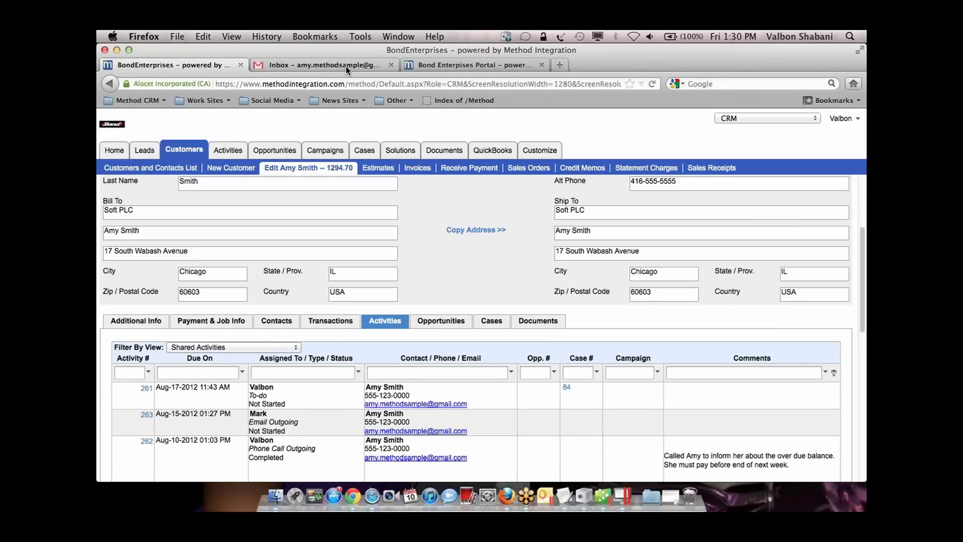
left_click(347, 70)
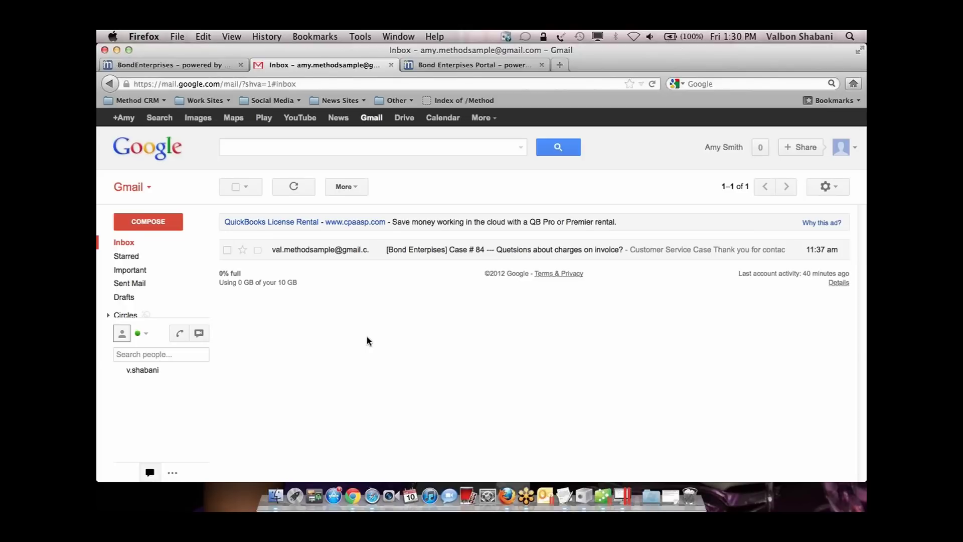
left_click(213, 68)
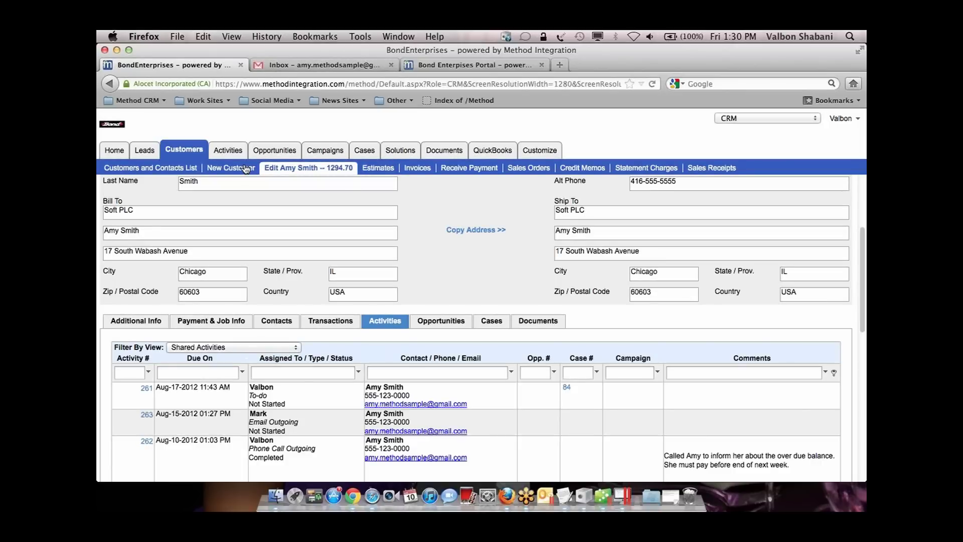
Enable Schedule a Recurring Activity on the blank new activity and turn on its Recurring option.
left_click(229, 155)
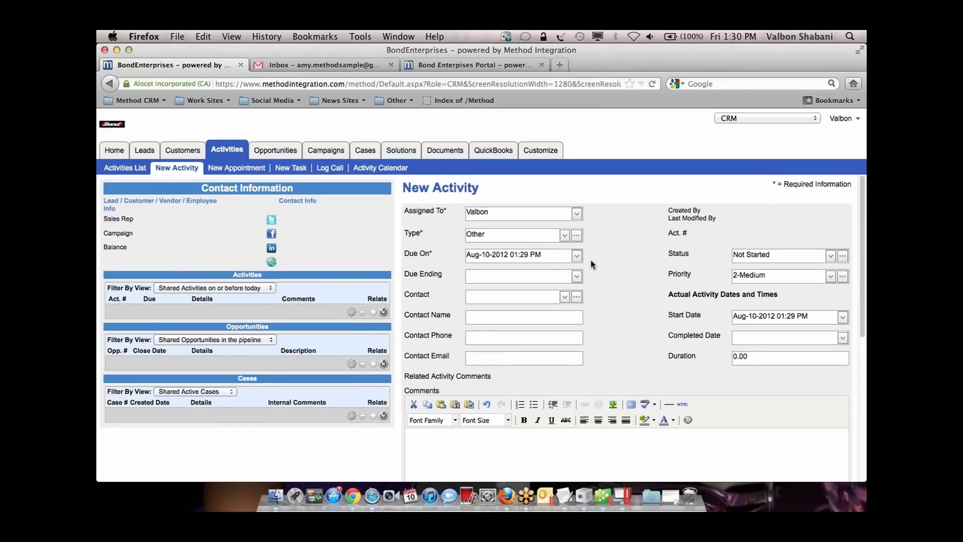
scroll(590, 260, "down", 5)
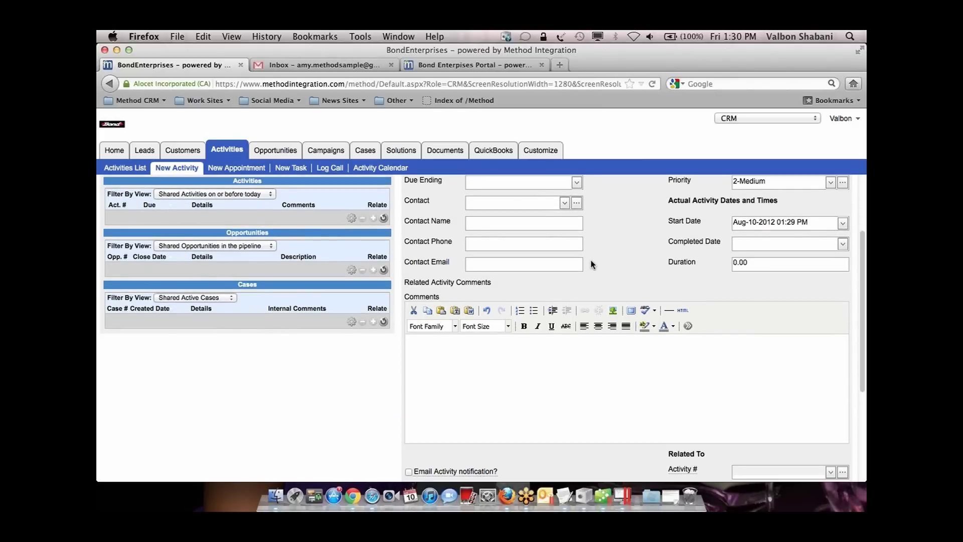
scroll(591, 260, "down", 5)
left_click(410, 406)
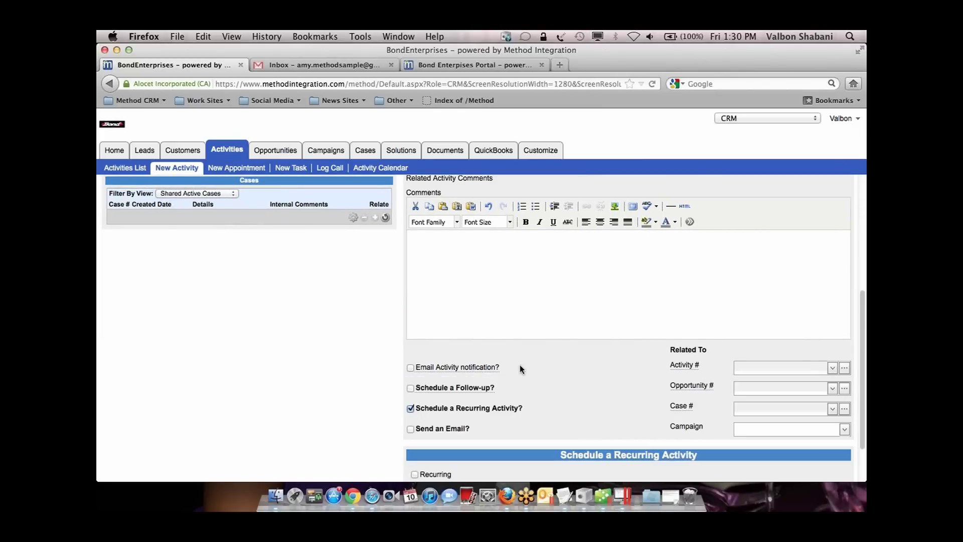
scroll(520, 365, "down", 3)
left_click(415, 420)
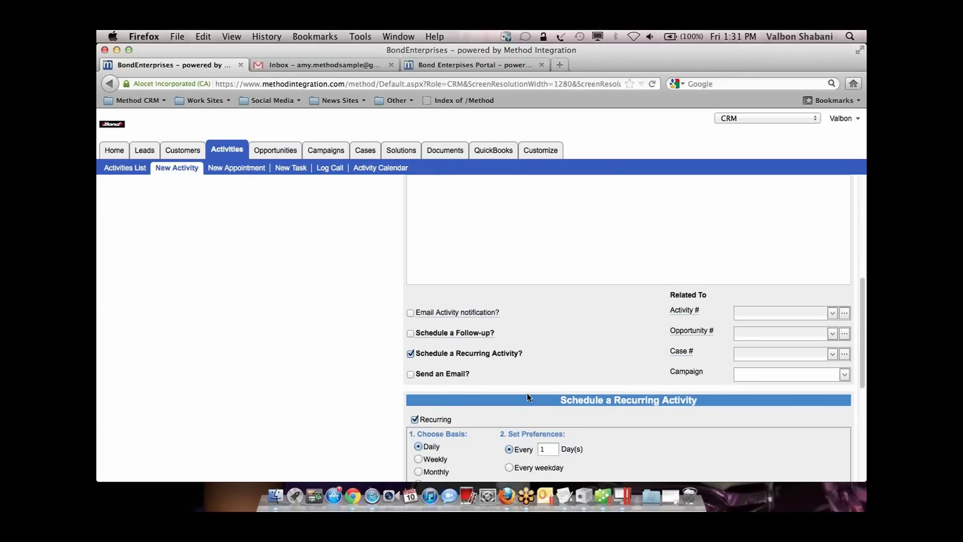
scroll(526, 396, "down", 5)
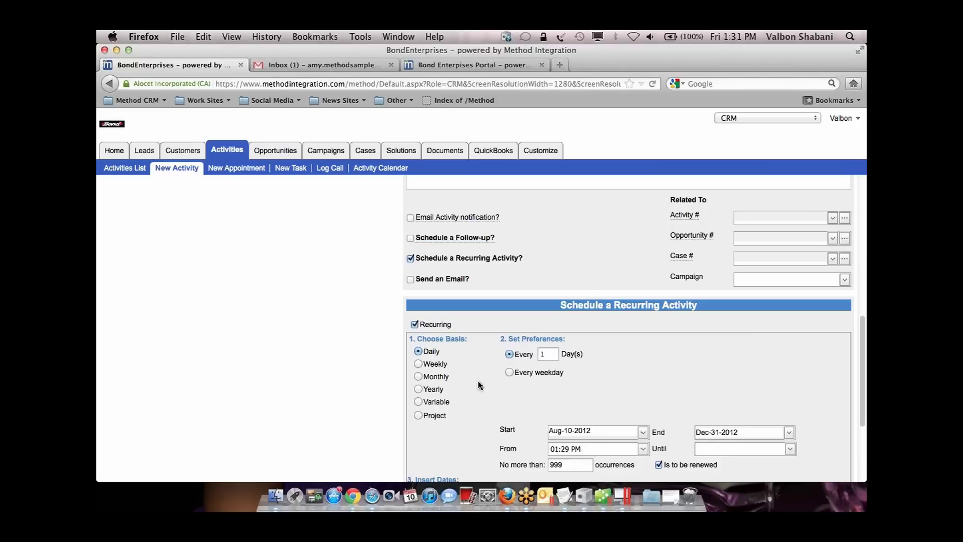
Change the recurrence basis to Monthly and set its weekday pattern to the first Monday of every month.
left_click(418, 364)
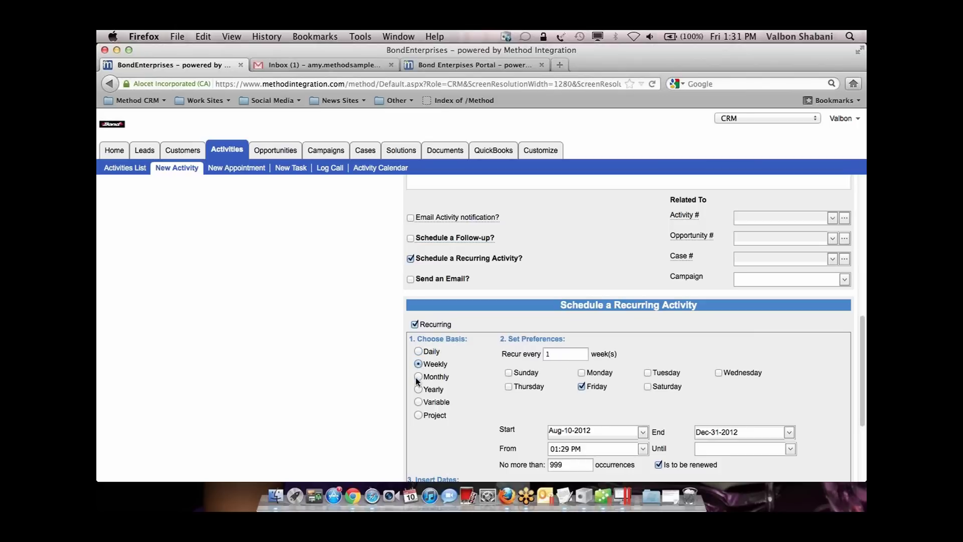
left_click(417, 377)
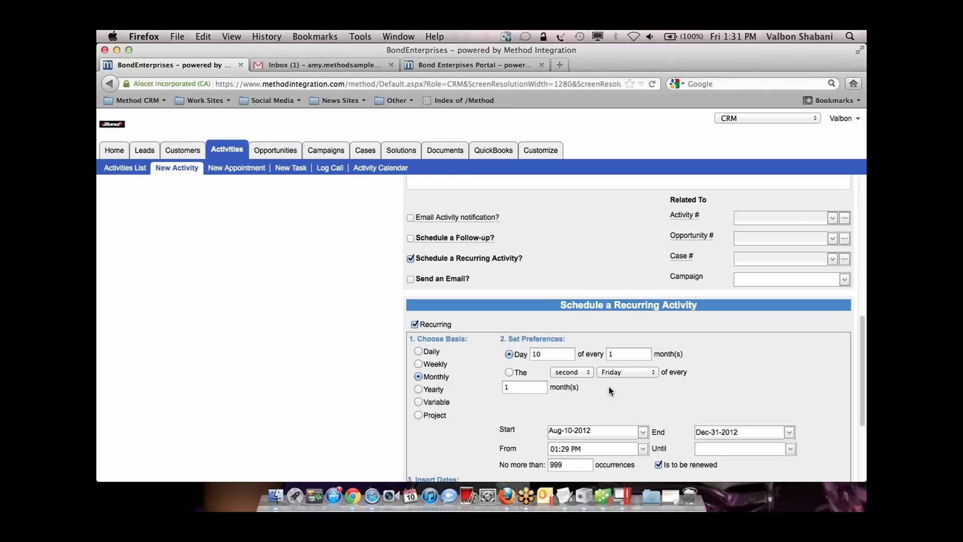
left_click(583, 371)
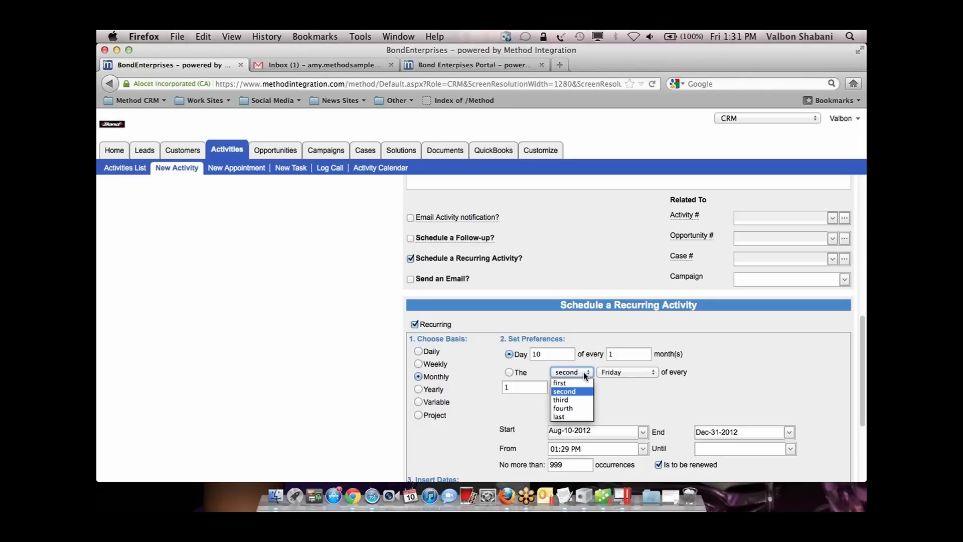
left_click(577, 381)
left_click(619, 371)
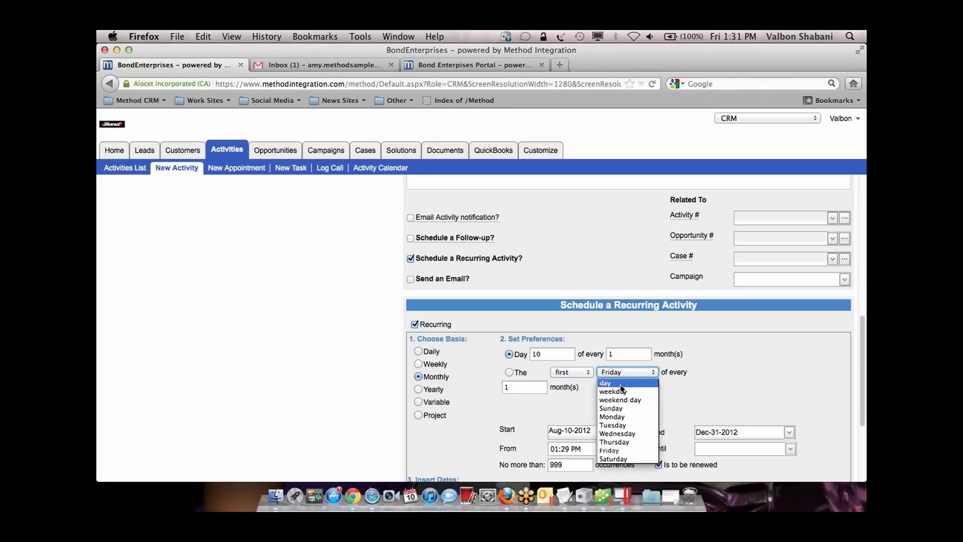
left_click(620, 416)
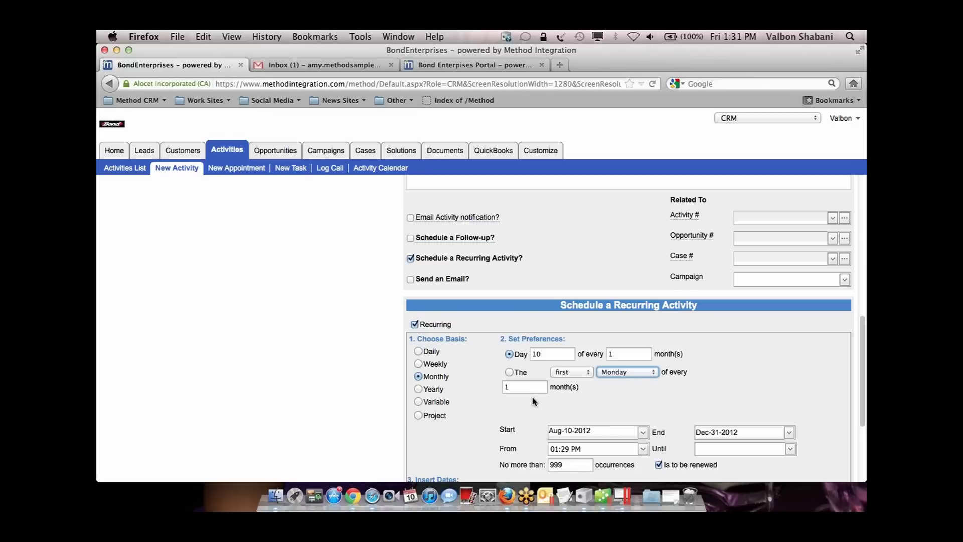
scroll(598, 403, "down", 3)
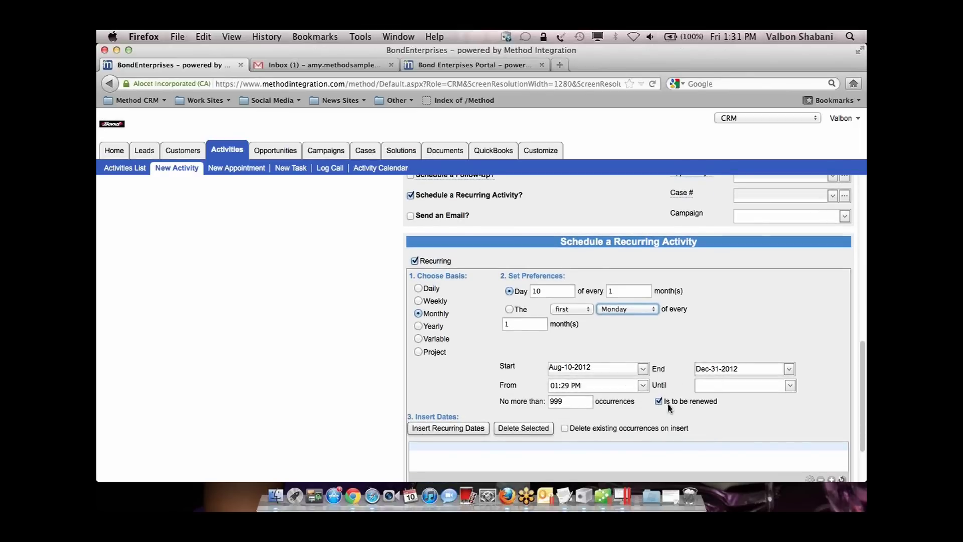
Look through the available activity types for the new activity without changing its type.
scroll(667, 404, "up", 9)
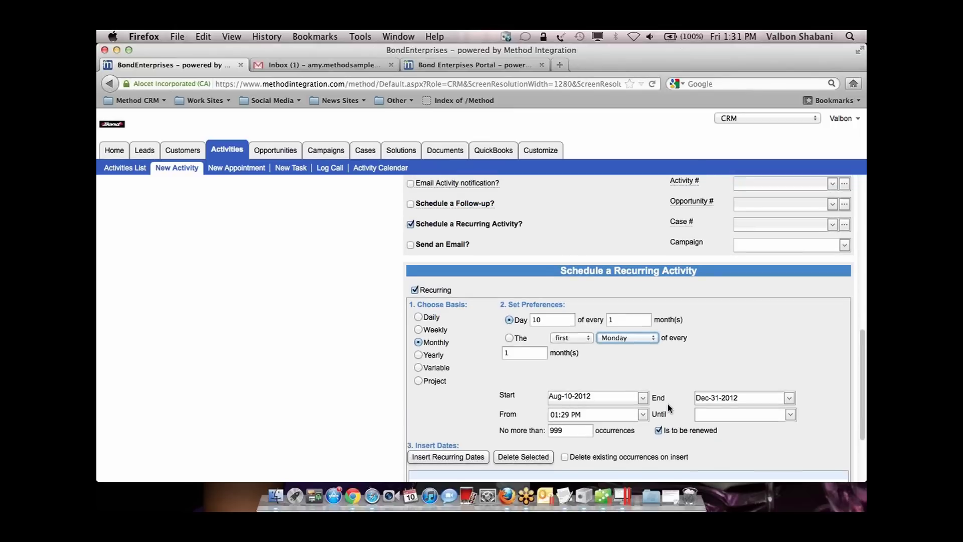
scroll(667, 404, "up", 10)
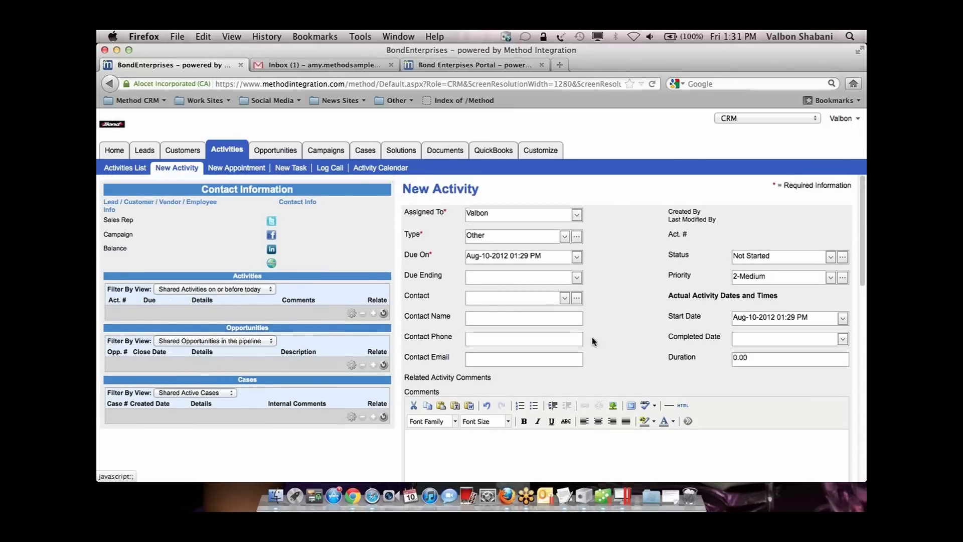
left_click(565, 236)
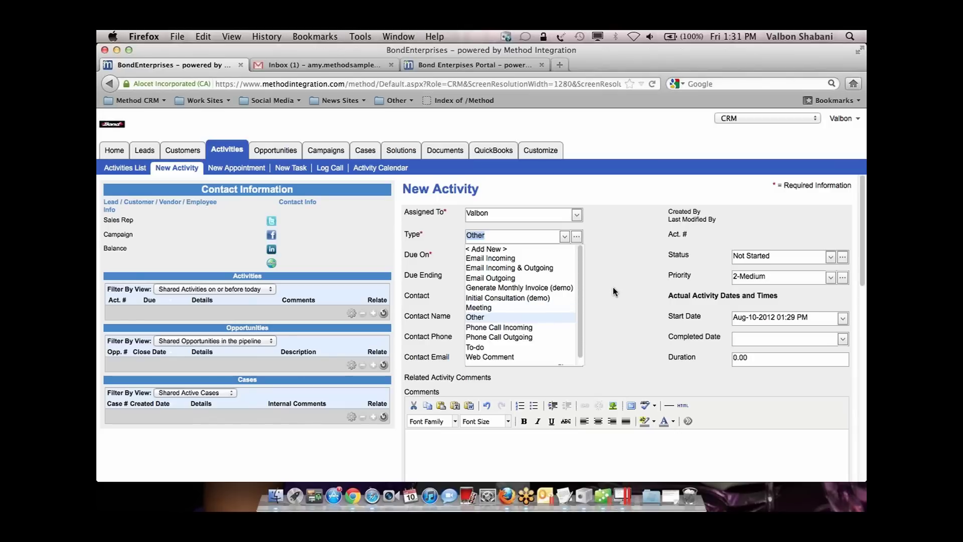
left_click(595, 235)
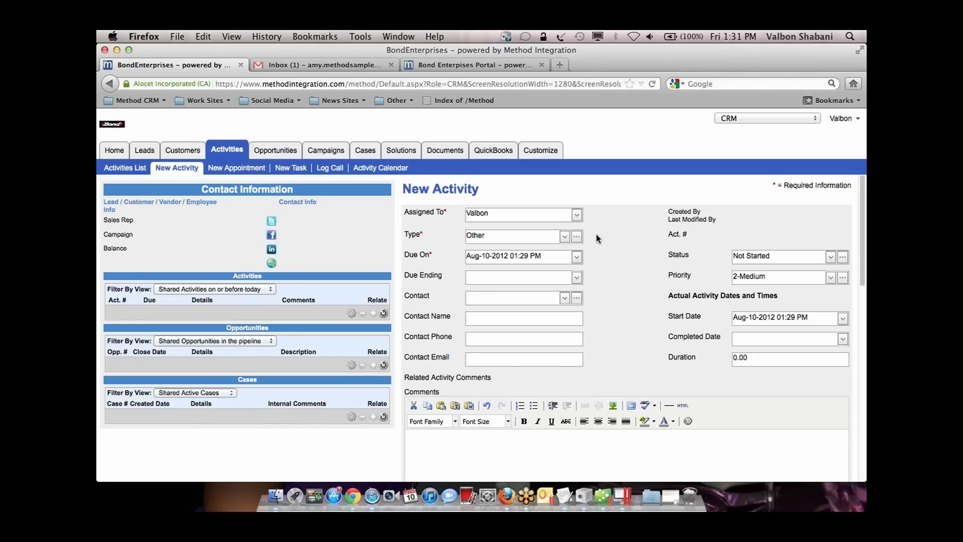
Open the activity type editor and load the existing Initial Consultation (demo) type.
left_click(580, 239)
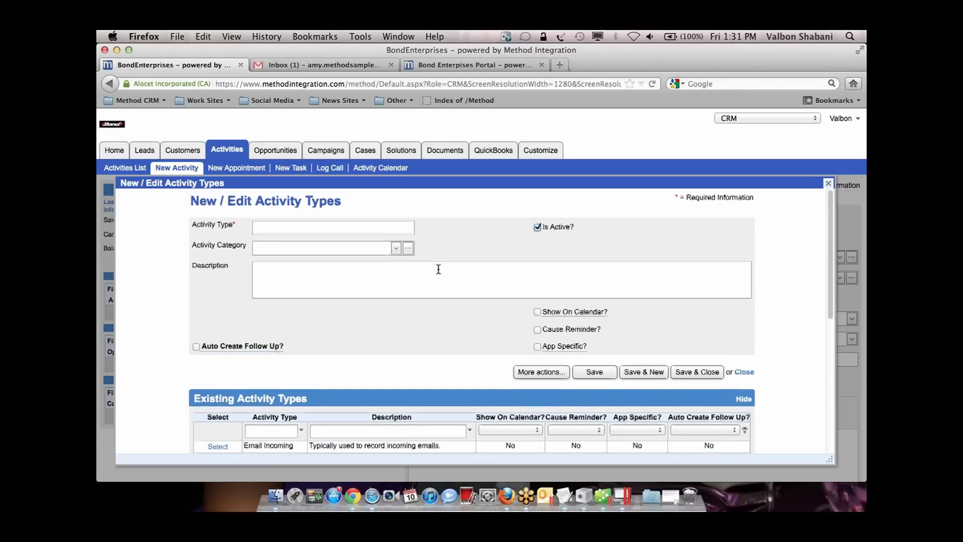
scroll(438, 269, "down", 4)
scroll(439, 269, "down", 4)
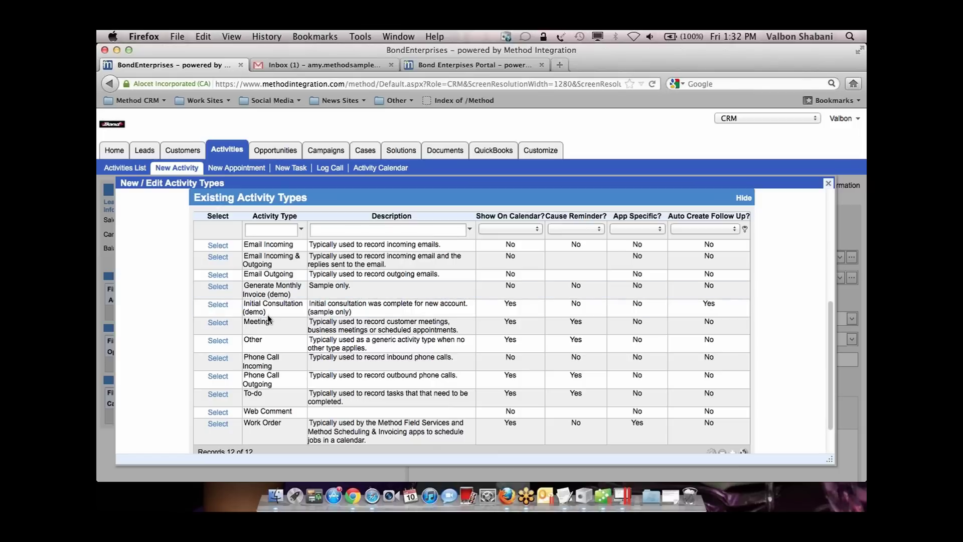
left_click(219, 305)
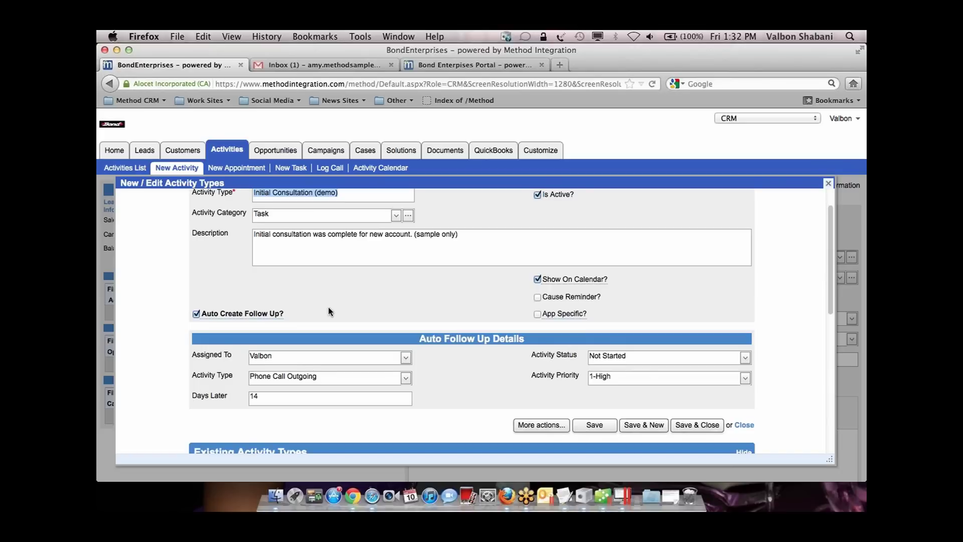
Review the Initial Consultation (demo) type's Auto Create Follow Up option and its follow-up activity type and days later.
scroll(328, 312, "up", 3)
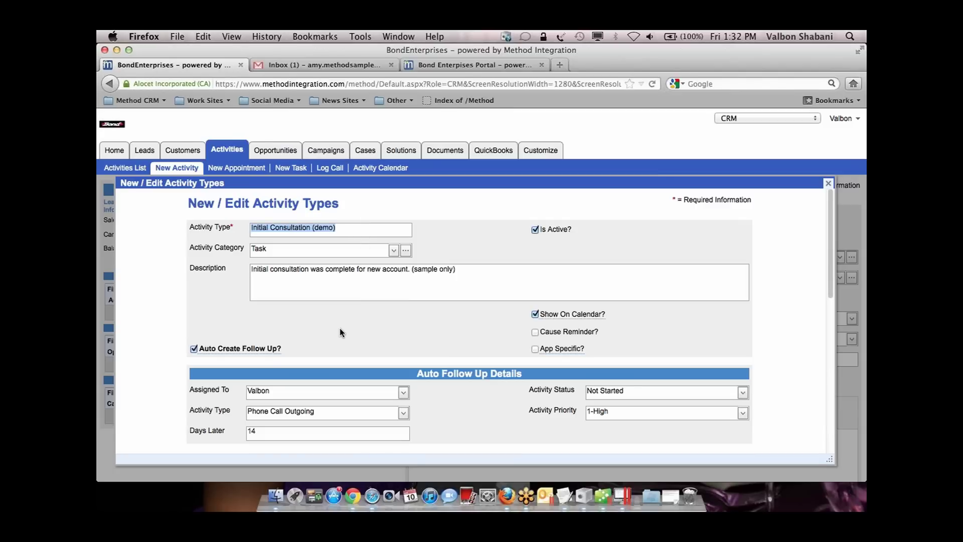
left_click(353, 229)
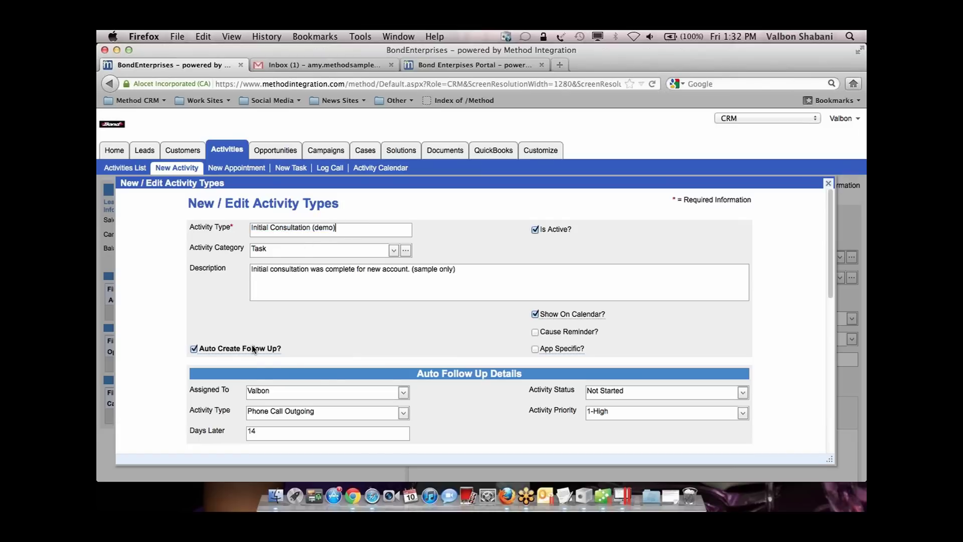
mouse_move(252, 348)
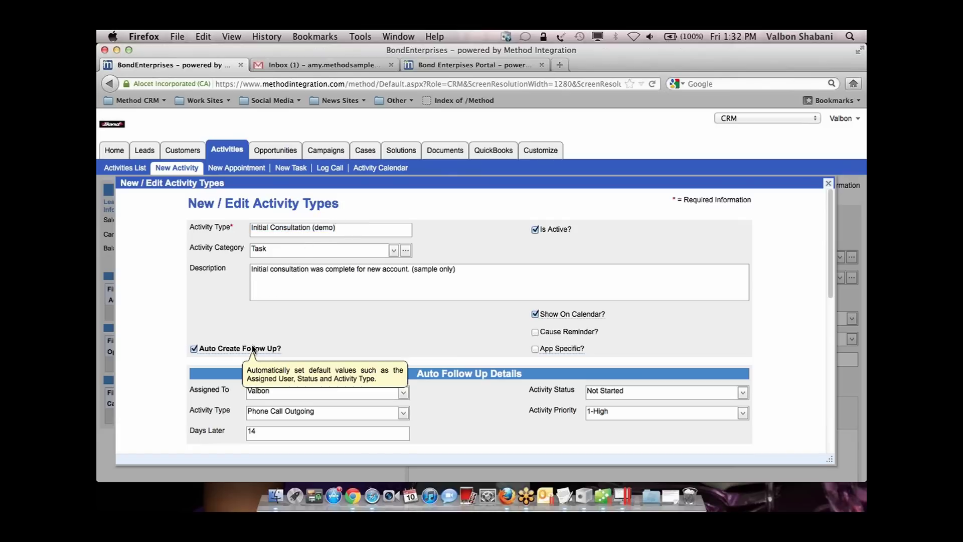
scroll(319, 350, "down", 1)
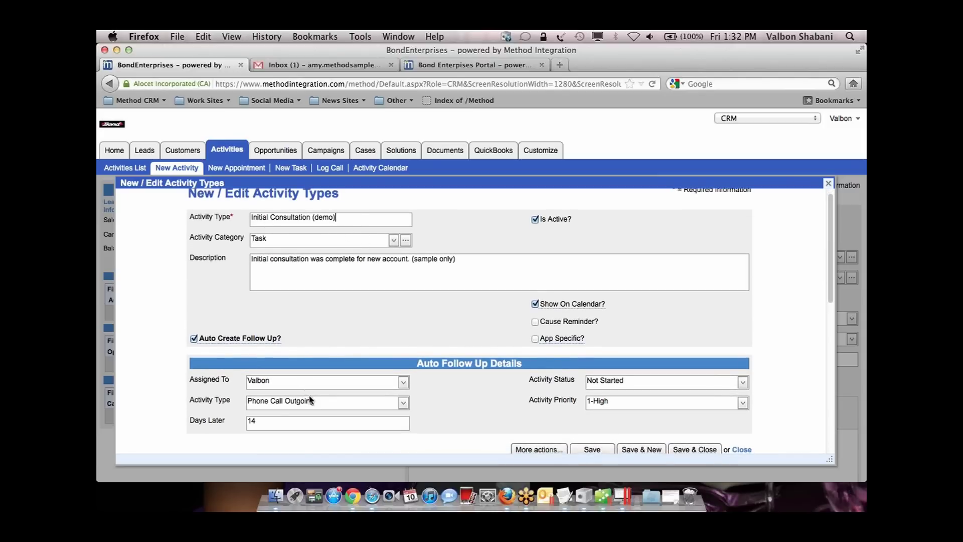
left_click(324, 401)
left_click(302, 425)
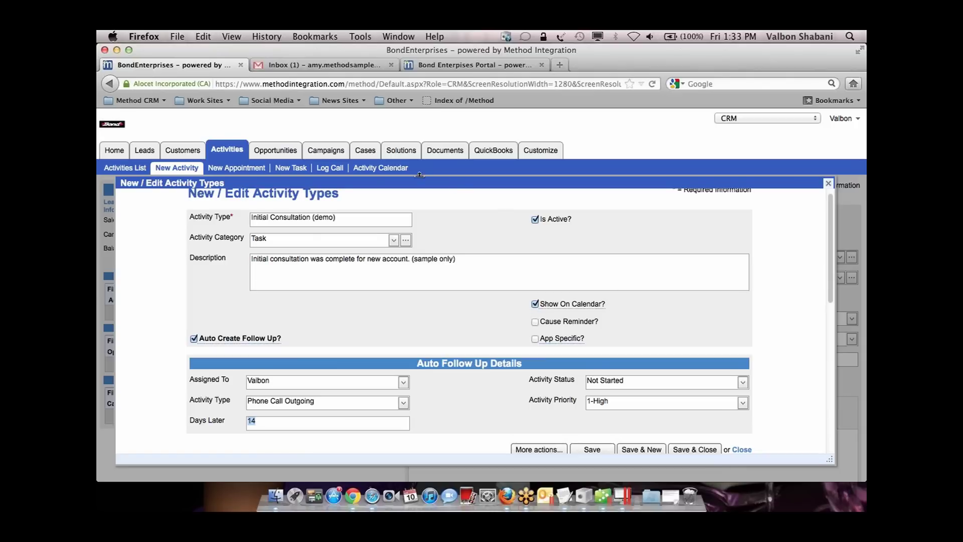
View the Activity Calendar and return to the list of existing activity types in the new activity's type editor.
left_click(395, 173)
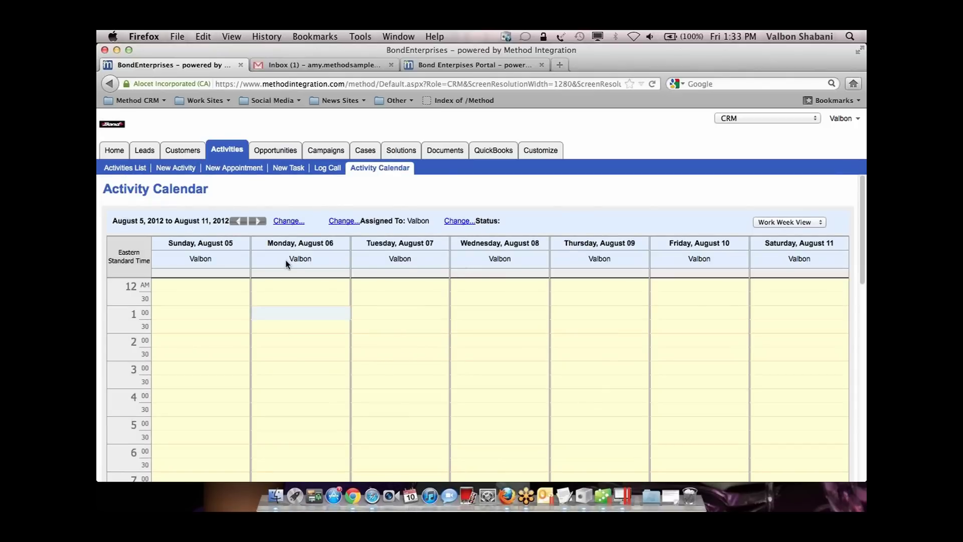
left_click(173, 169)
scroll(501, 338, "down", 2)
scroll(502, 337, "down", 8)
scroll(493, 326, "down", 2)
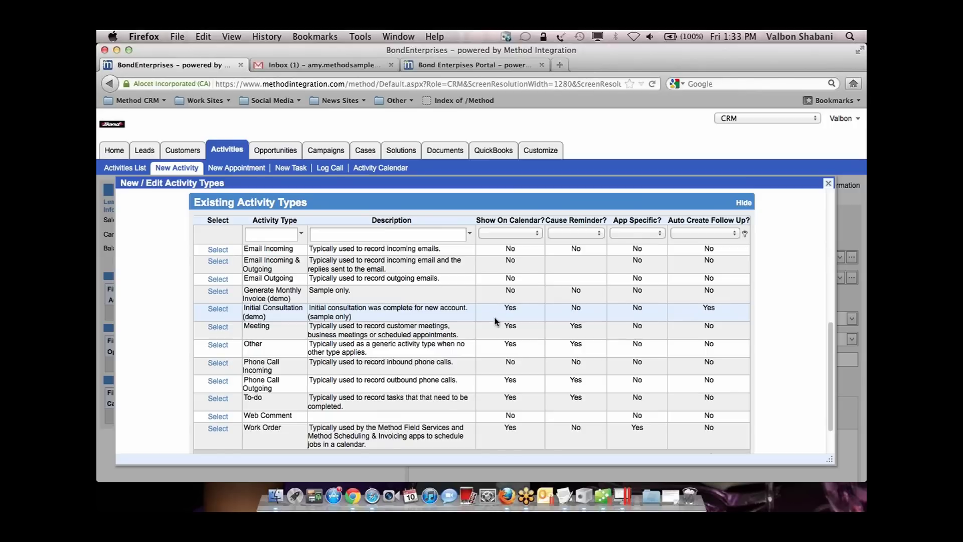
Filter the existing activity types by Show On Calendar set to Yes and close the activity type editor.
left_click(520, 233)
left_click(517, 252)
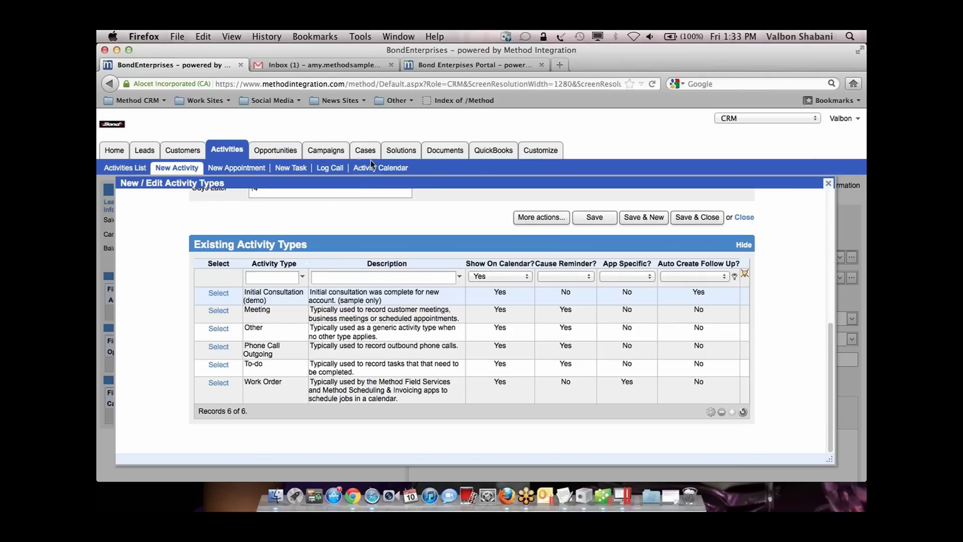
left_click(829, 184)
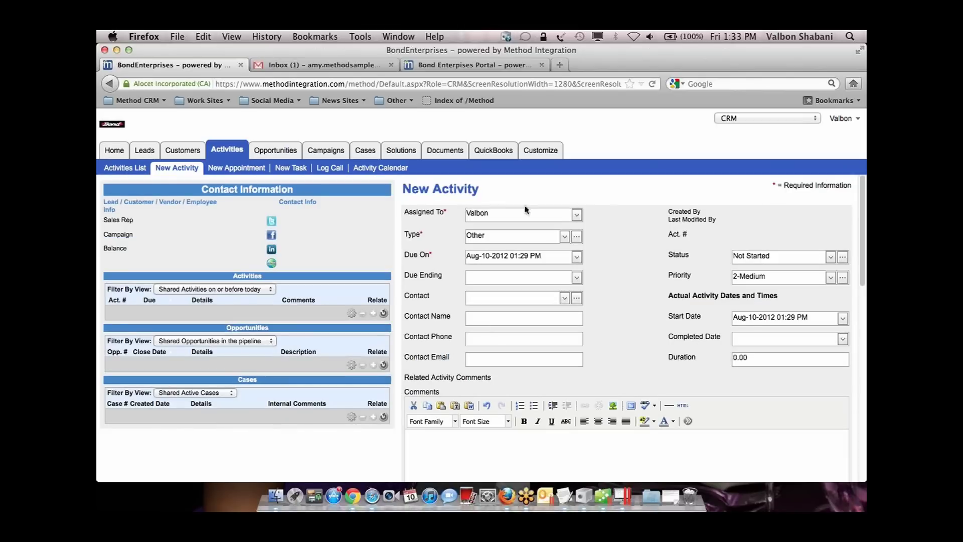
Go to the opportunities list and open the Home Installation opportunity for Wayne Enterpises.
left_click(276, 154)
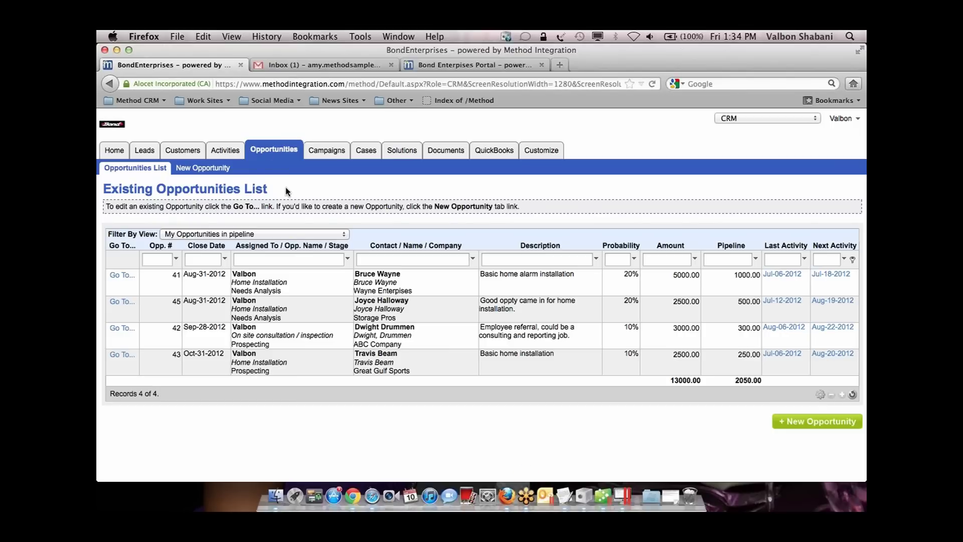
left_click(855, 83)
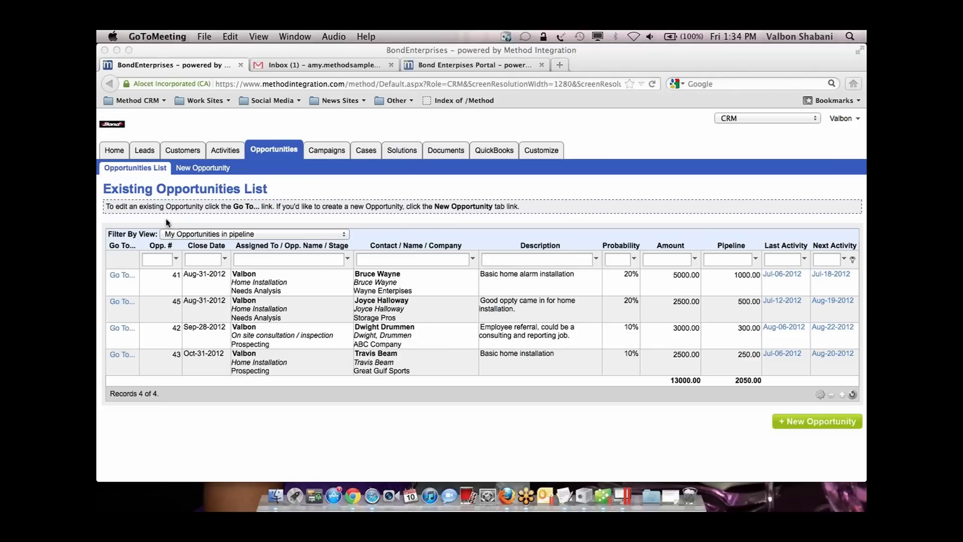
left_click(124, 277)
left_click(124, 277)
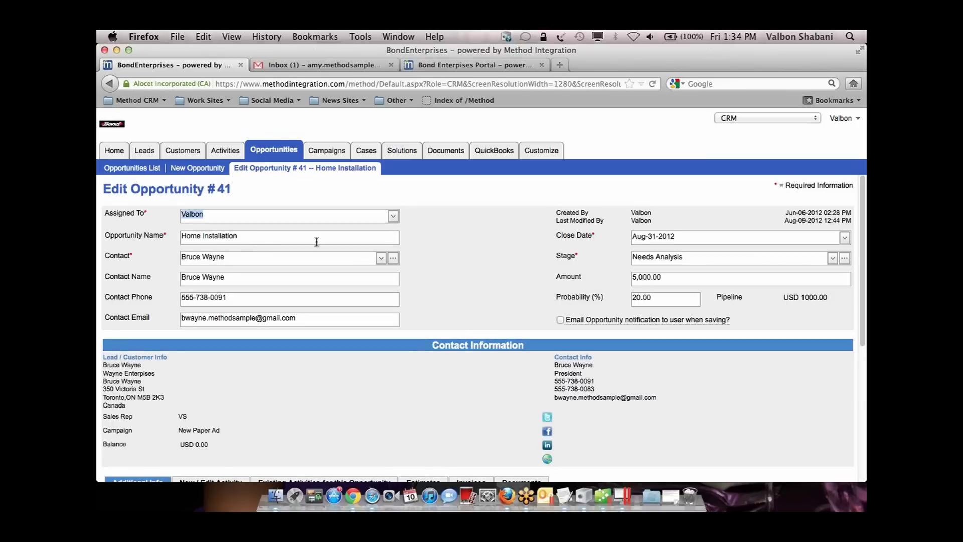
Review the opportunity's available stages, contact information and additional info without changing anything.
left_click(832, 258)
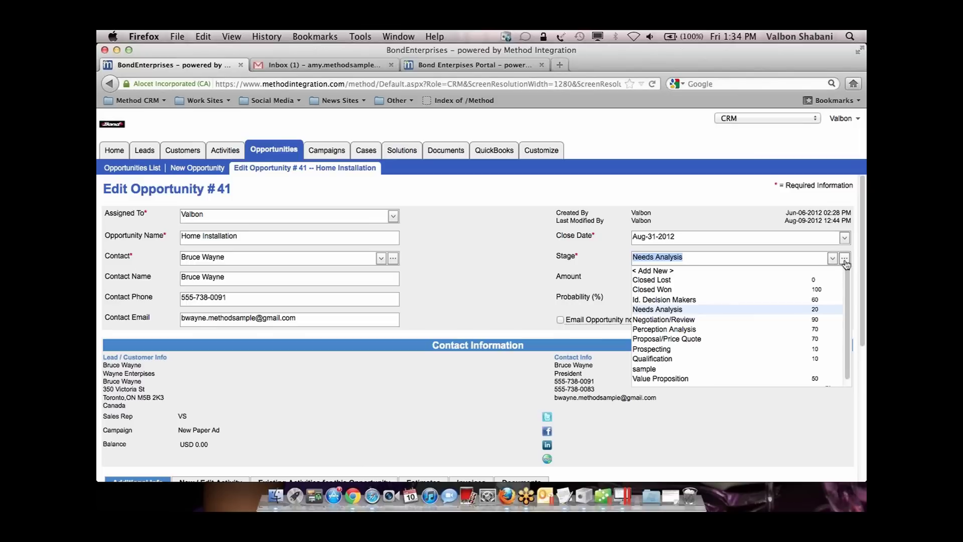
left_click(515, 267)
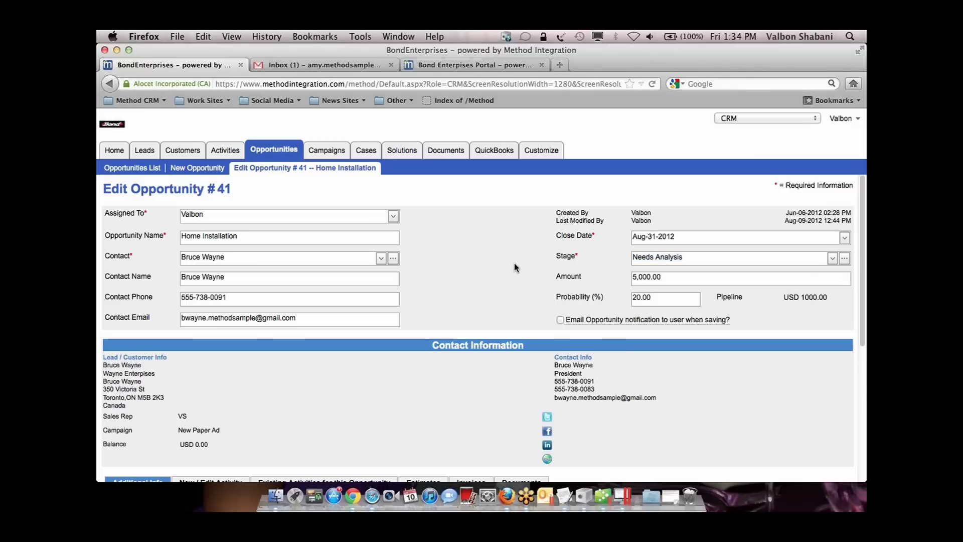
scroll(515, 267, "down", 5)
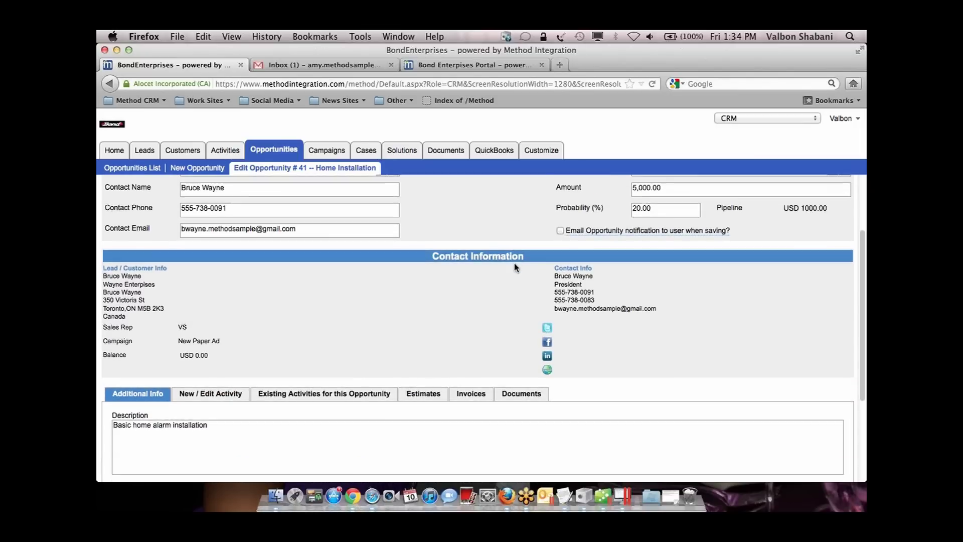
scroll(515, 267, "down", 2)
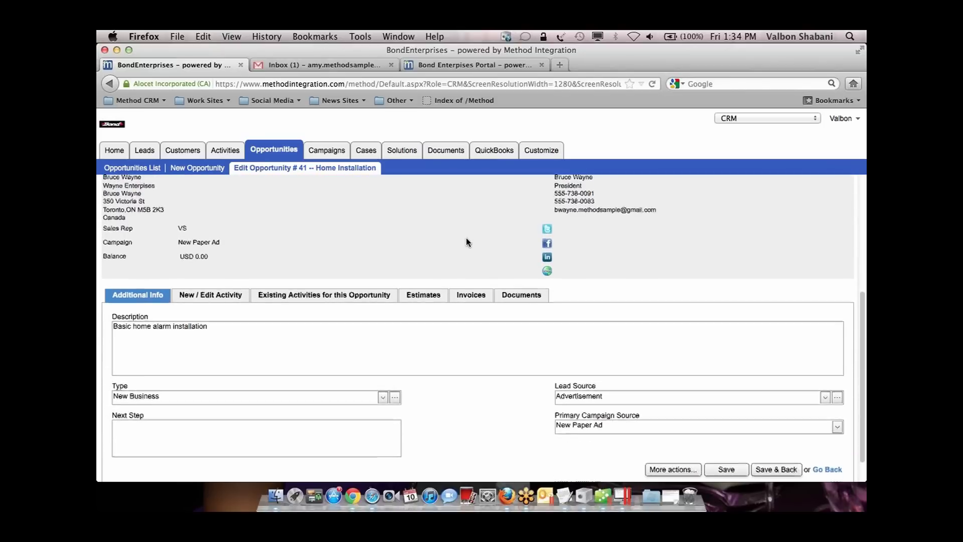
scroll(466, 242, "up", 7)
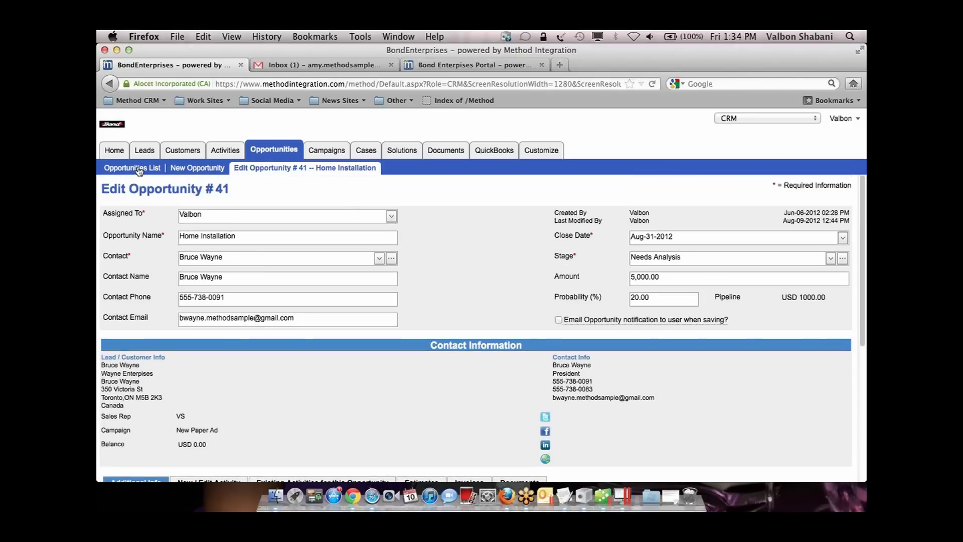
Review the home dashboard's pipeline, conversion rate and leaderboard charts and return to the open Home Installation opportunity.
left_click(120, 155)
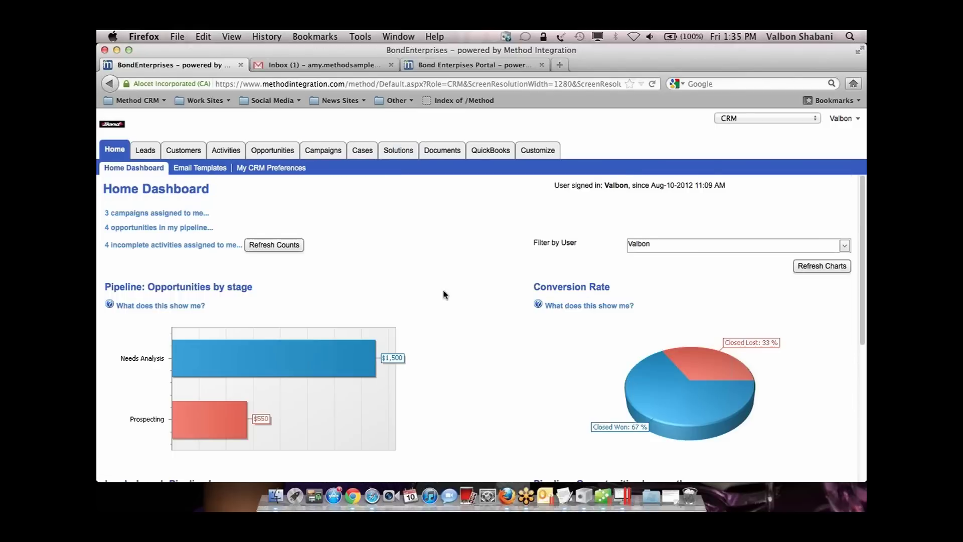
scroll(445, 296, "down", 5)
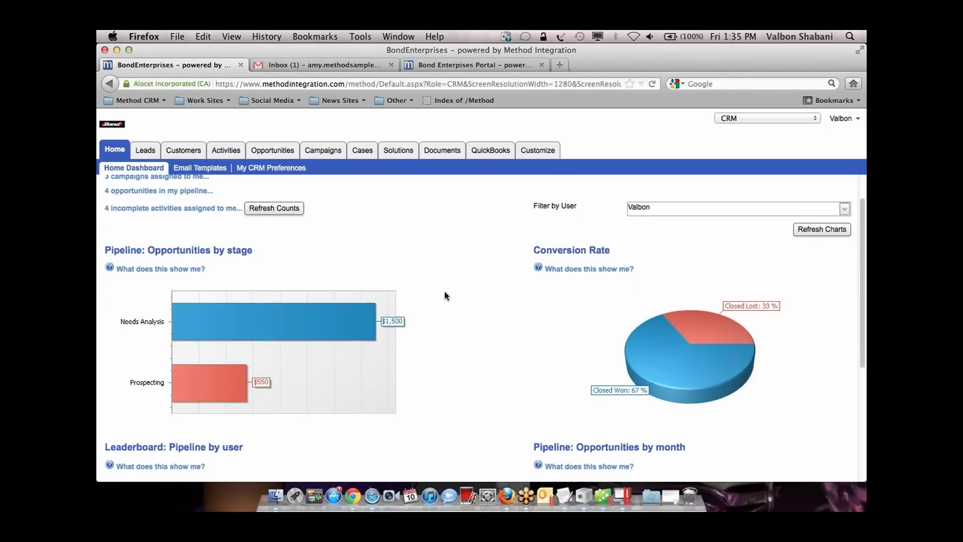
scroll(441, 288, "down", 1)
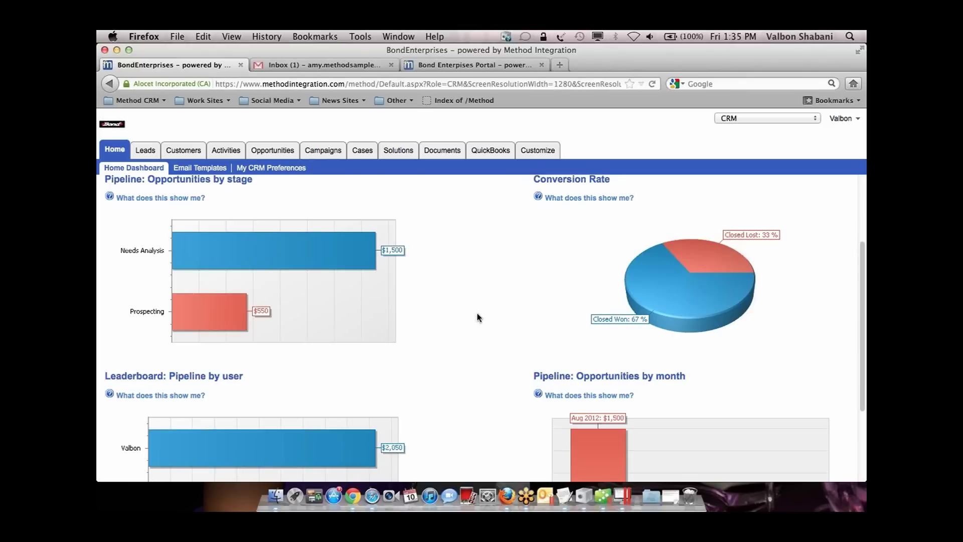
scroll(477, 317, "down", 5)
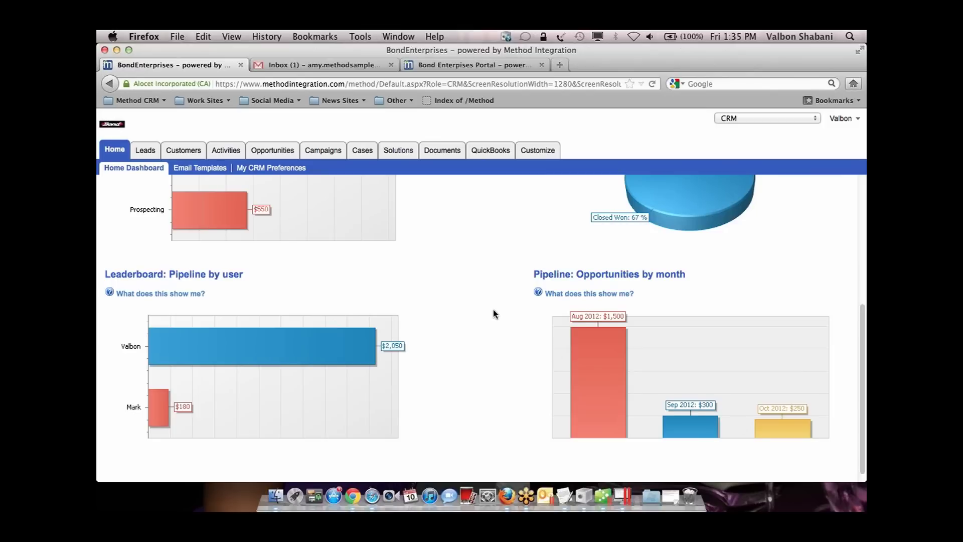
scroll(493, 314, "up", 2)
scroll(493, 311, "up", 5)
left_click(385, 199)
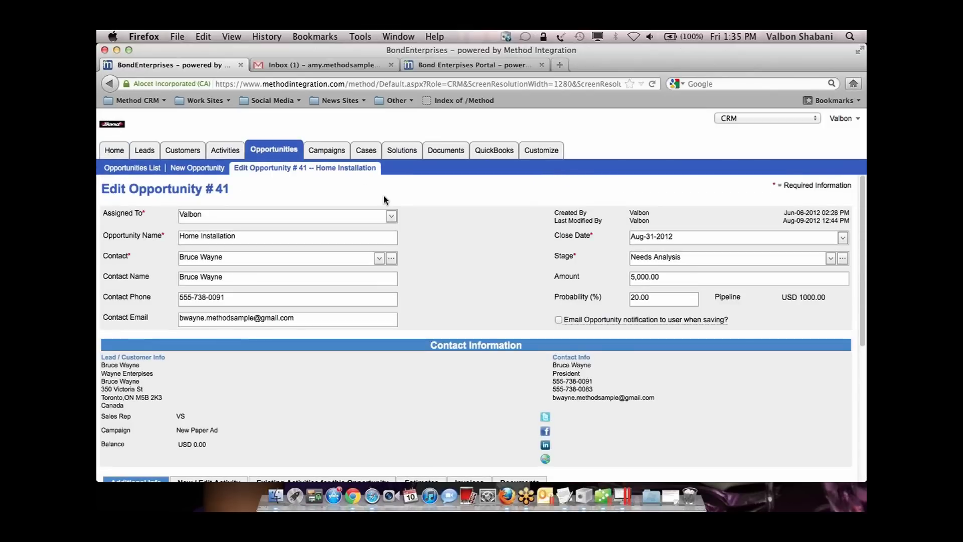
Start a new opportunity and name it Home Installation.
left_click(182, 169)
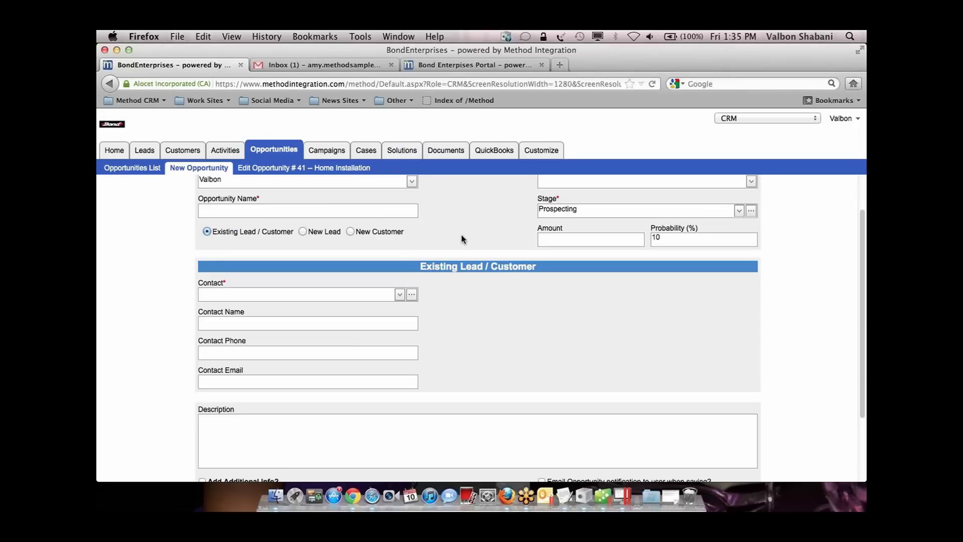
scroll(462, 239, "up", 2)
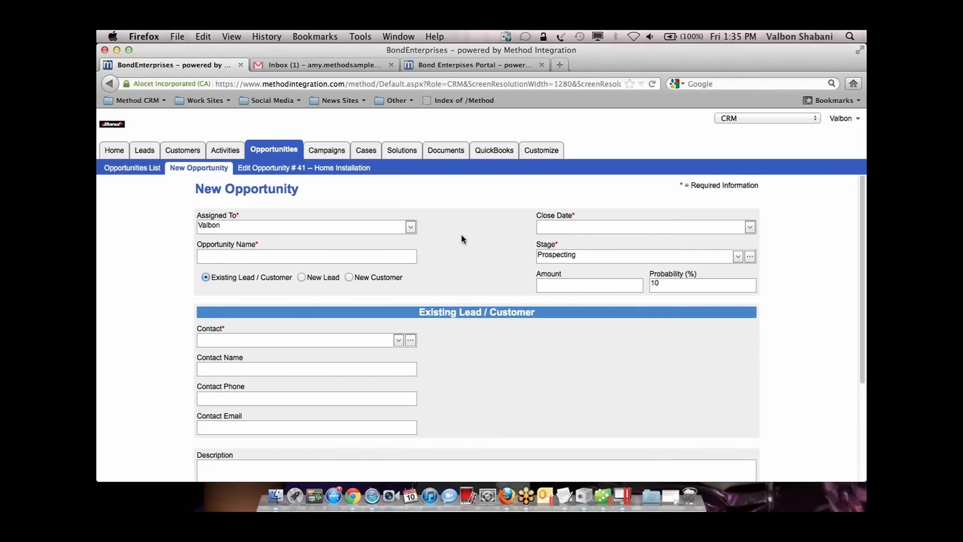
left_click(408, 255)
type("Home Inst")
key("BackSpace")
key("BackSpace")
key("BackSpace")
type("N")
key("BackSpace")
type("nstallation")
Set the new opportunity's close date to Aug-31-2012 and its amount to 7000.
left_click(753, 233)
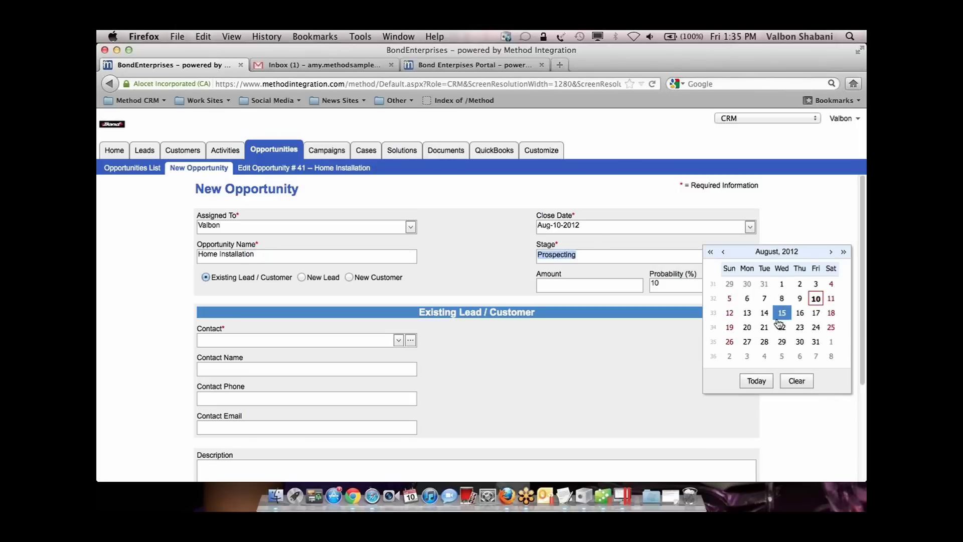
left_click(810, 340)
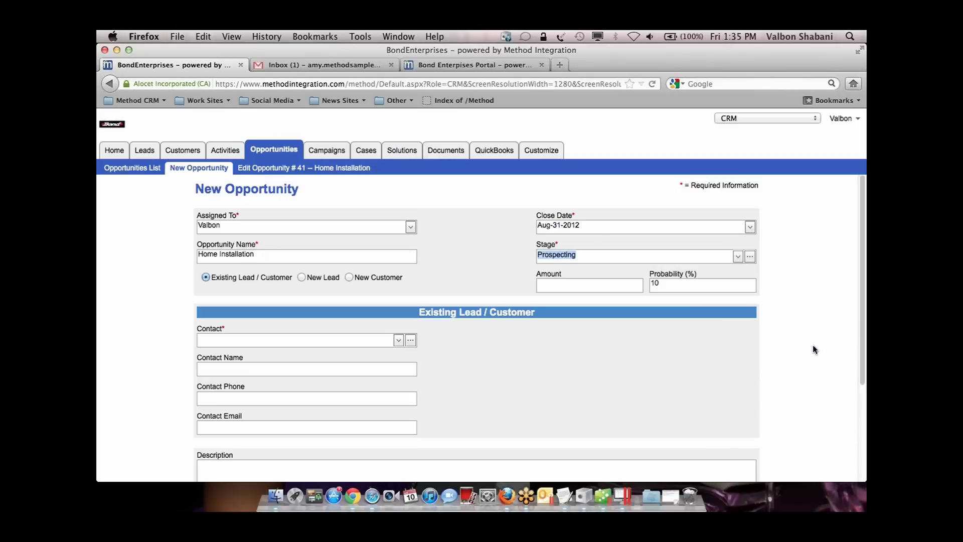
left_click(617, 285)
type("7000")
Look through the opportunity's selectable contacts, view the blank new lead and new activity forms, and return to the new opportunity.
left_click(398, 340)
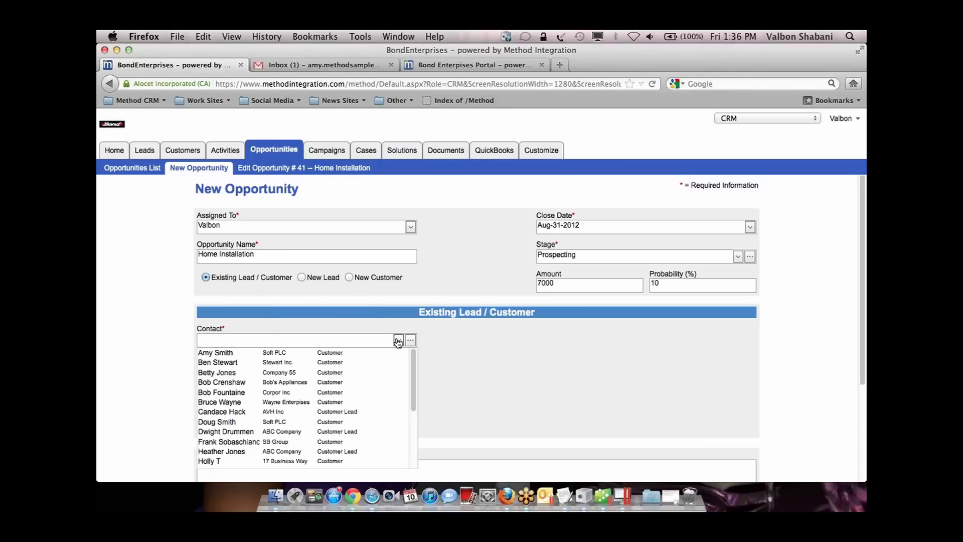
left_click(433, 351)
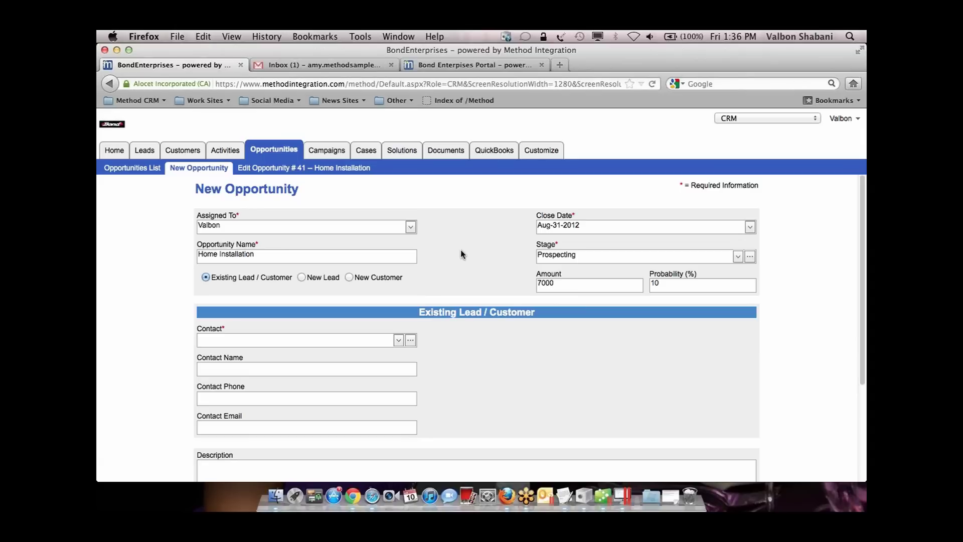
left_click(152, 151)
left_click(208, 168)
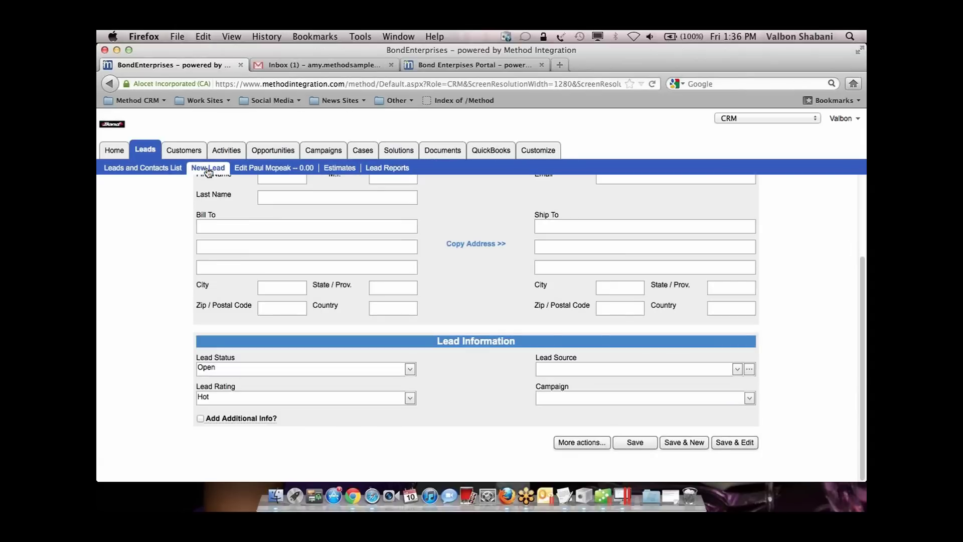
scroll(247, 230, "up", 5)
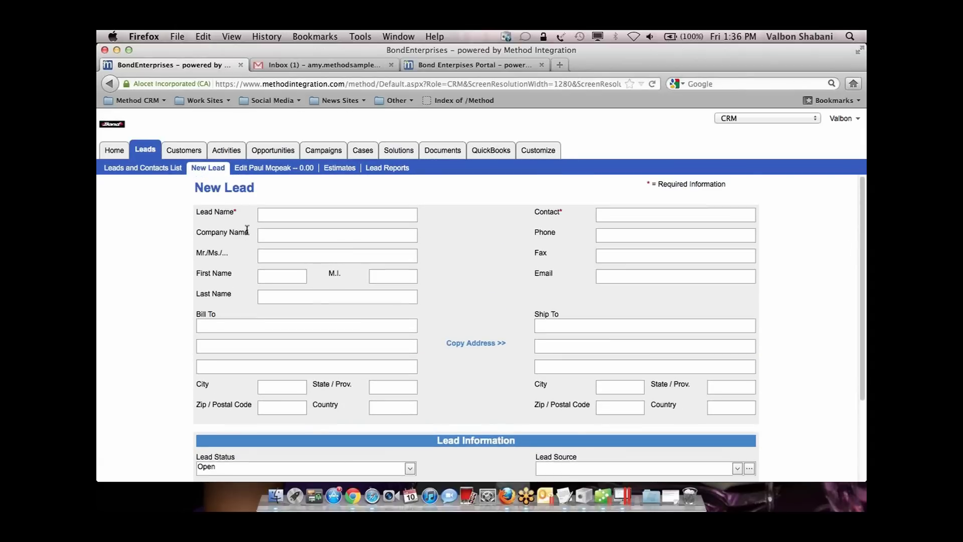
left_click(227, 151)
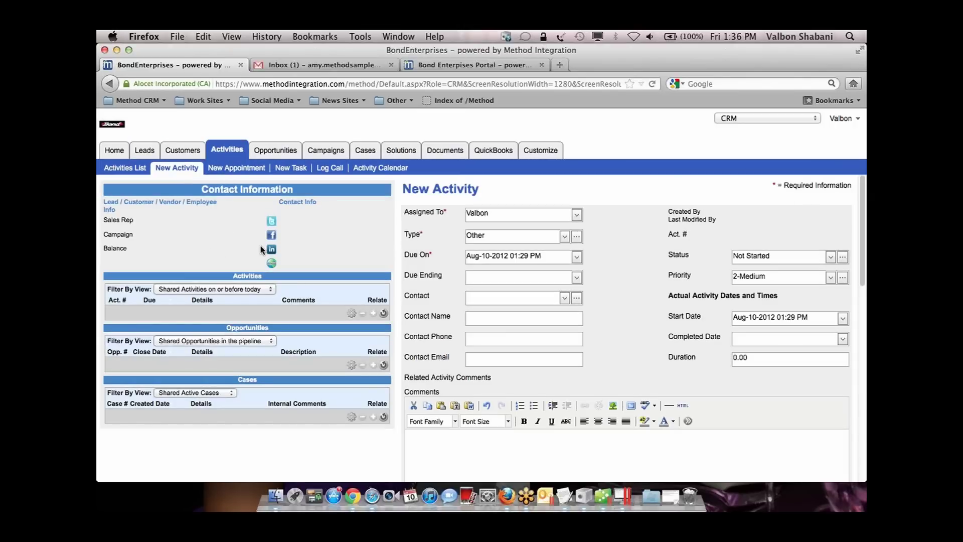
left_click(281, 155)
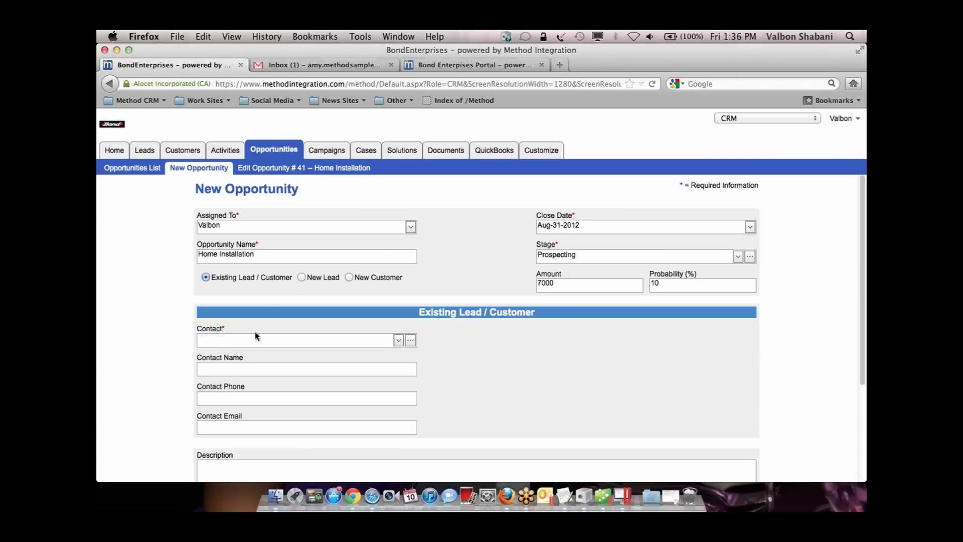
Set the opportunity to be for a new lead and look over the new lead's entry fields.
left_click(301, 277)
scroll(340, 339, "down", 3)
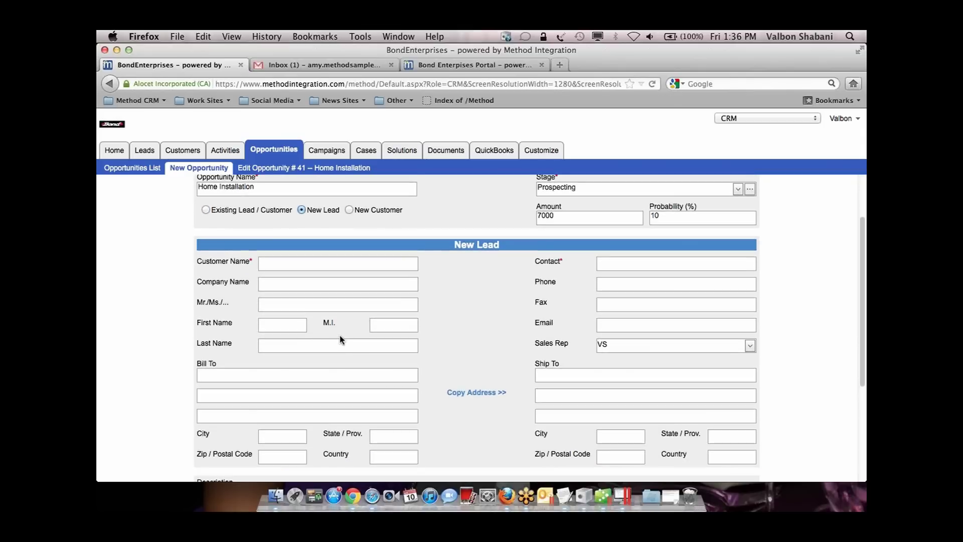
scroll(337, 334, "down", 6)
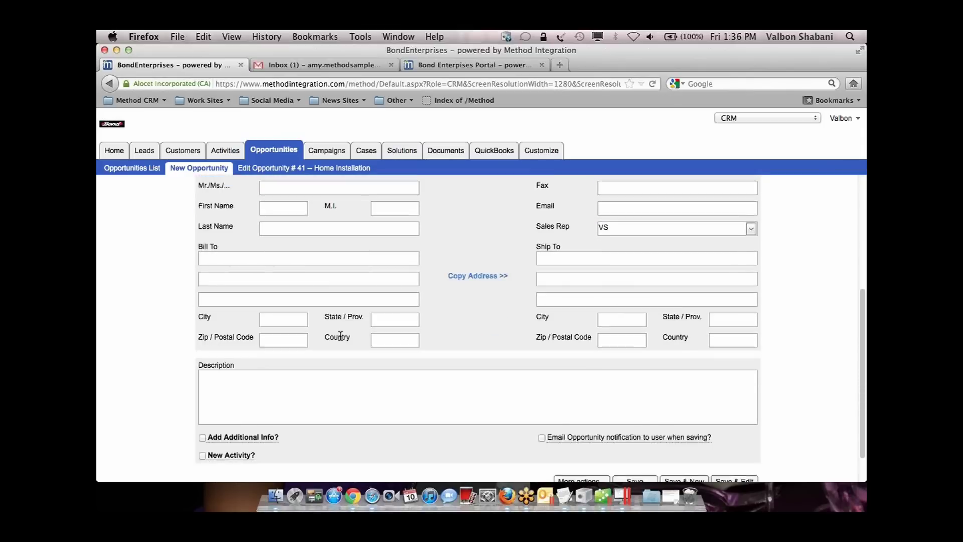
Include additional info in the new opportunity and check the available primary campaign sources without choosing one.
left_click(202, 400)
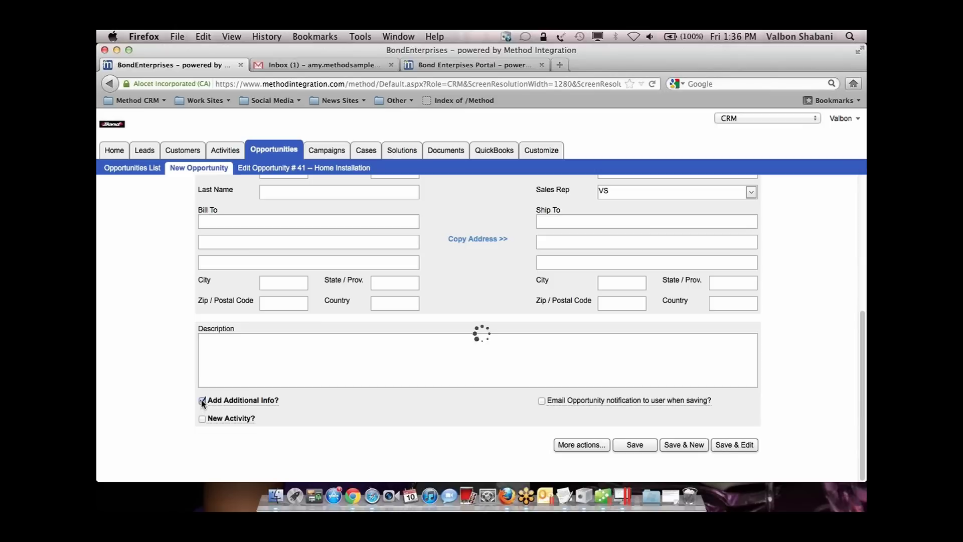
scroll(361, 409, "down", 1)
scroll(360, 409, "down", 3)
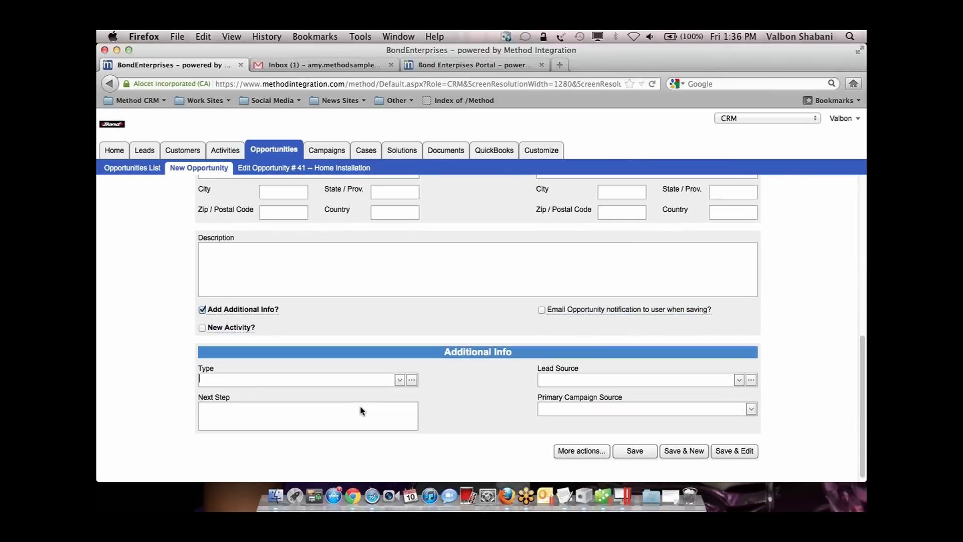
left_click(751, 409)
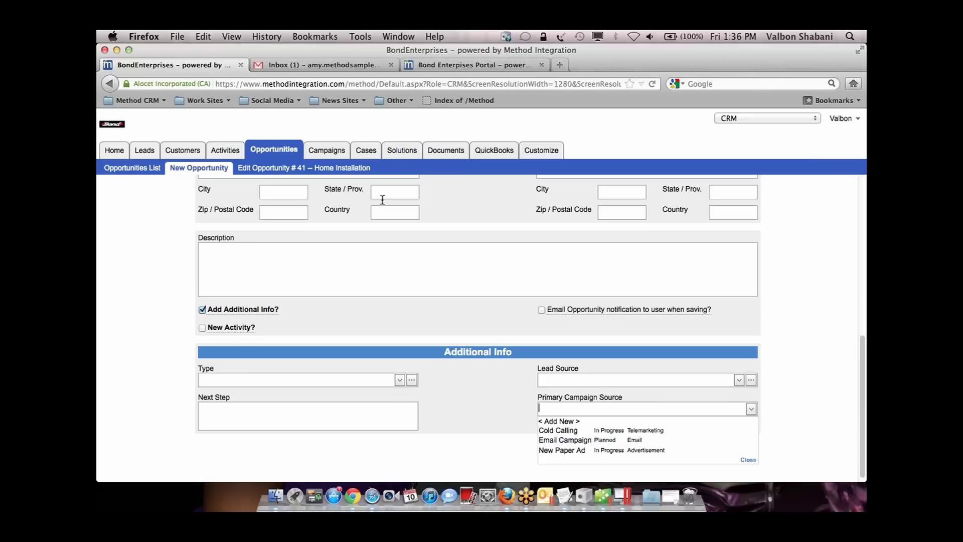
left_click(480, 395)
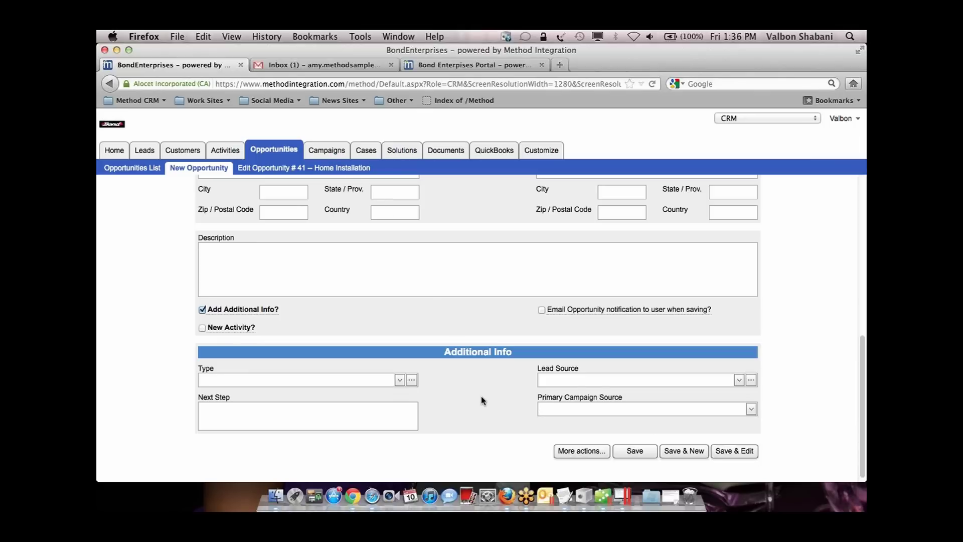
scroll(481, 396, "down", 1)
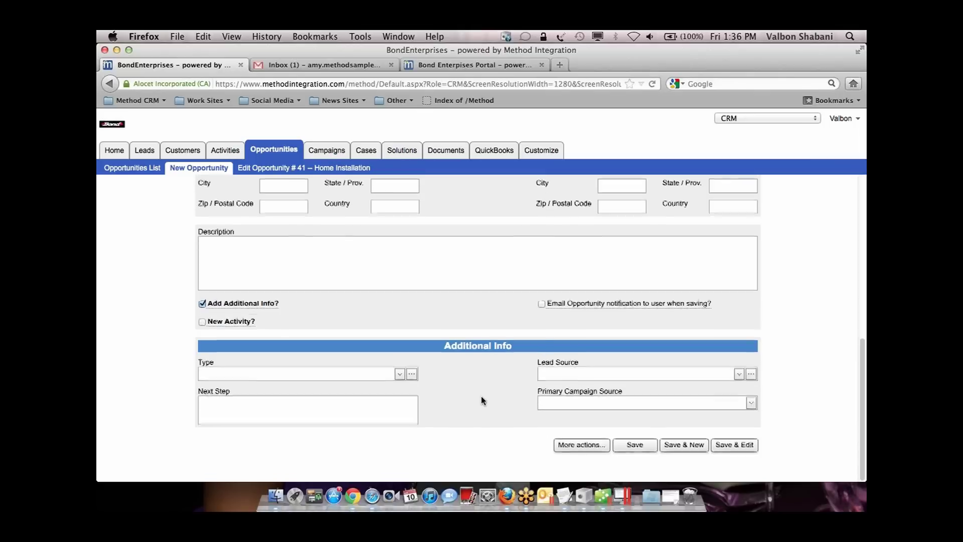
Include a new activity in the opportunity and enable a scheduled follow-up for it.
left_click(202, 322)
scroll(324, 355, "down", 3)
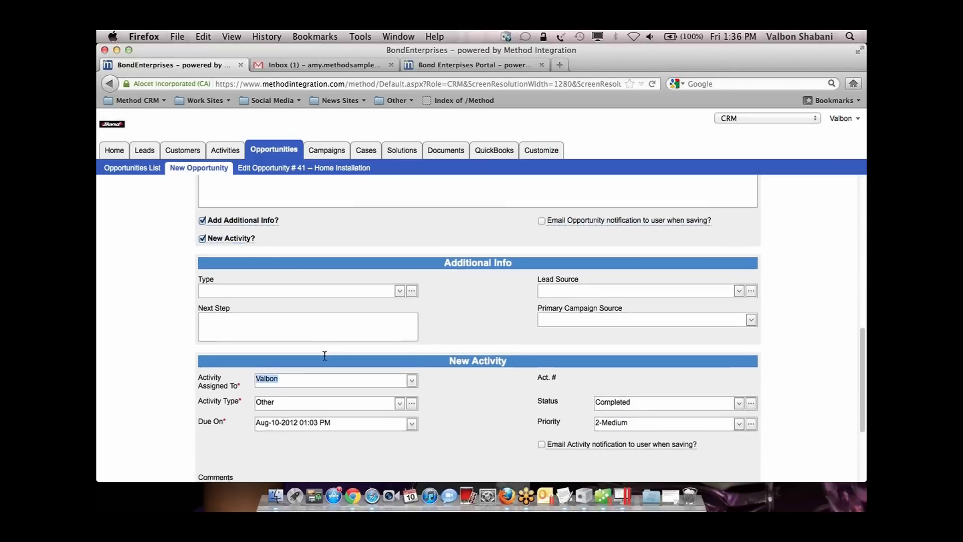
scroll(324, 355, "down", 4)
left_click(202, 440)
scroll(304, 418, "down", 3)
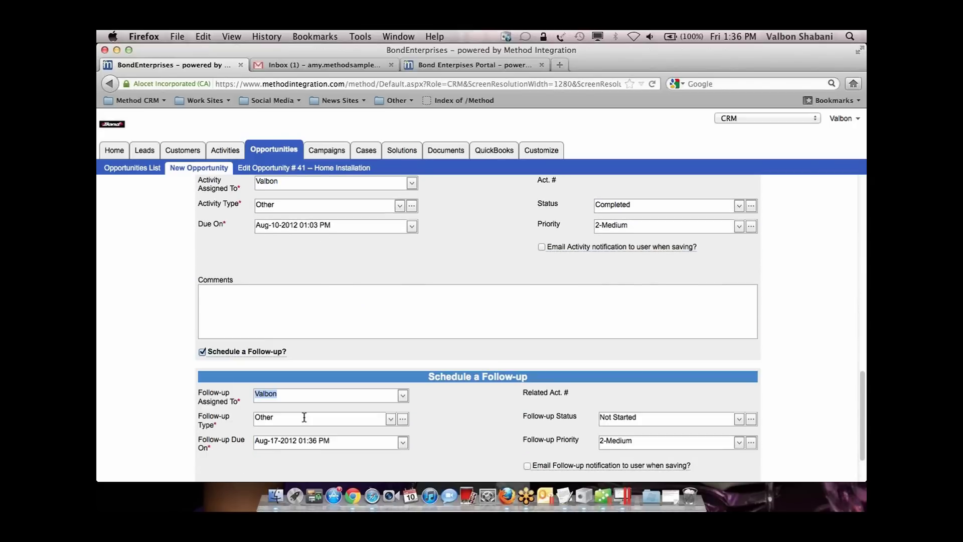
scroll(304, 417, "down", 2)
mouse_move(277, 287)
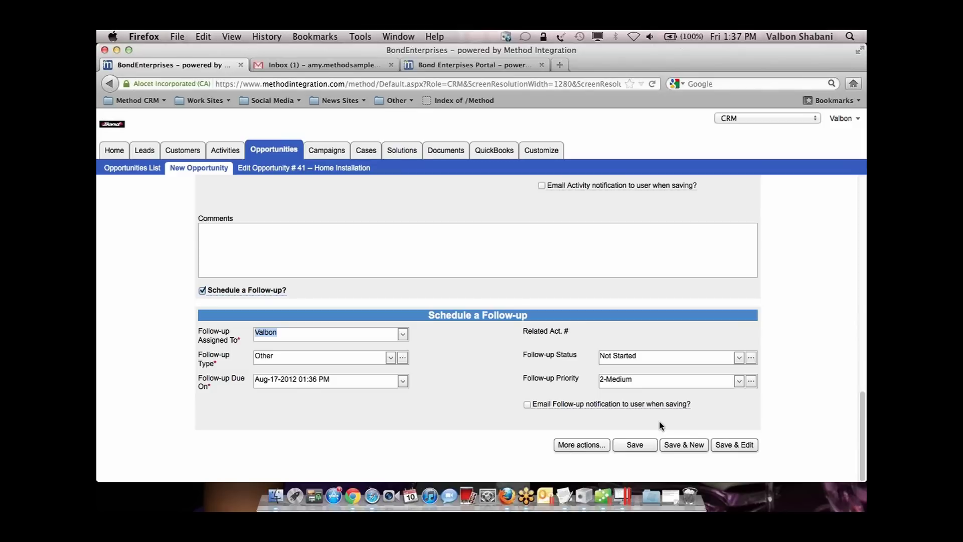
Open the New Paper Ad campaign from the campaigns list and review its planning info and lead and opportunity statistics.
left_click(333, 152)
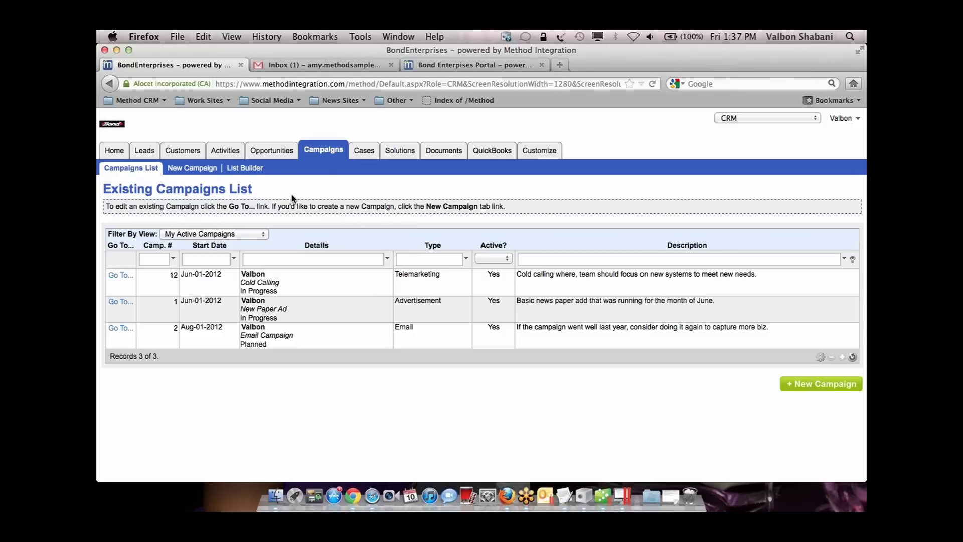
left_click(121, 302)
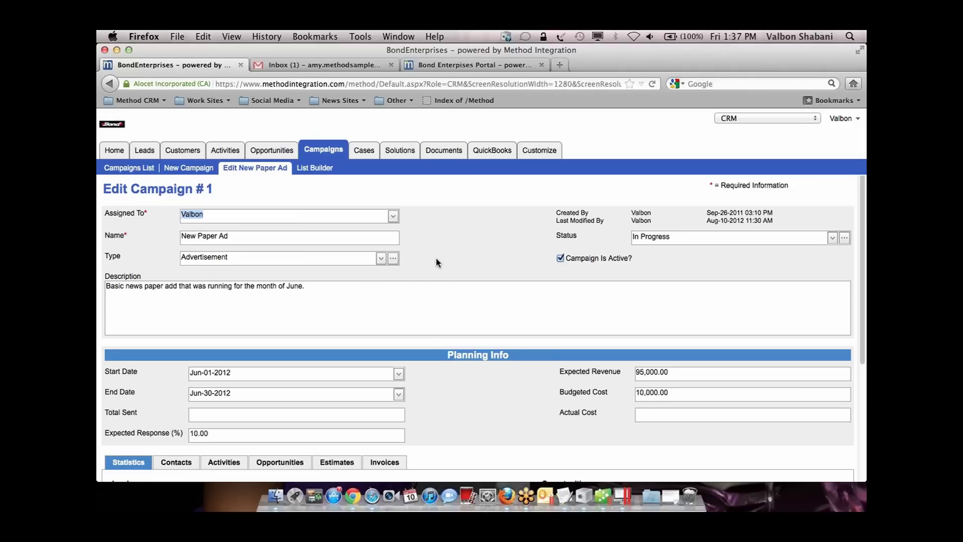
scroll(437, 262, "down", 5)
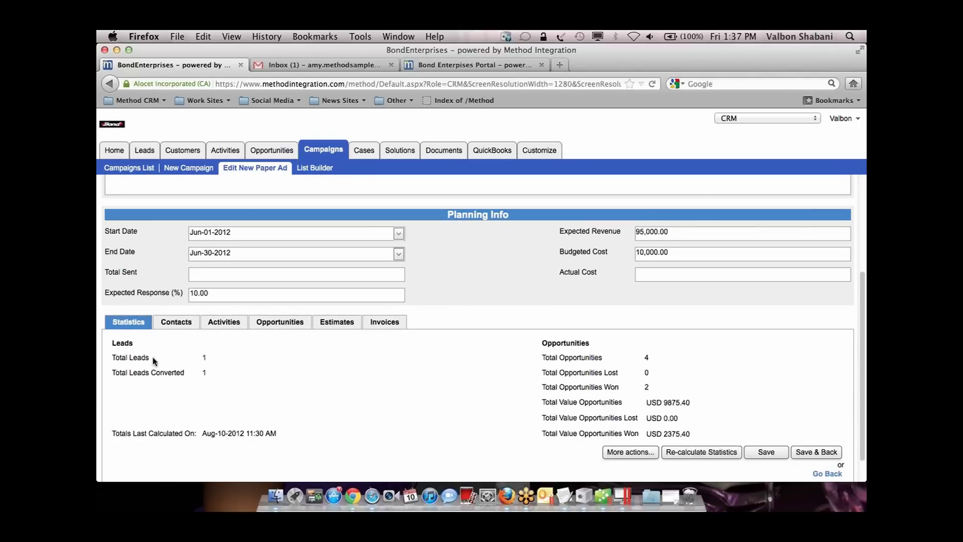
double_click(204, 372)
left_click(648, 357)
scroll(450, 371, "up", 1)
scroll(450, 371, "up", 3)
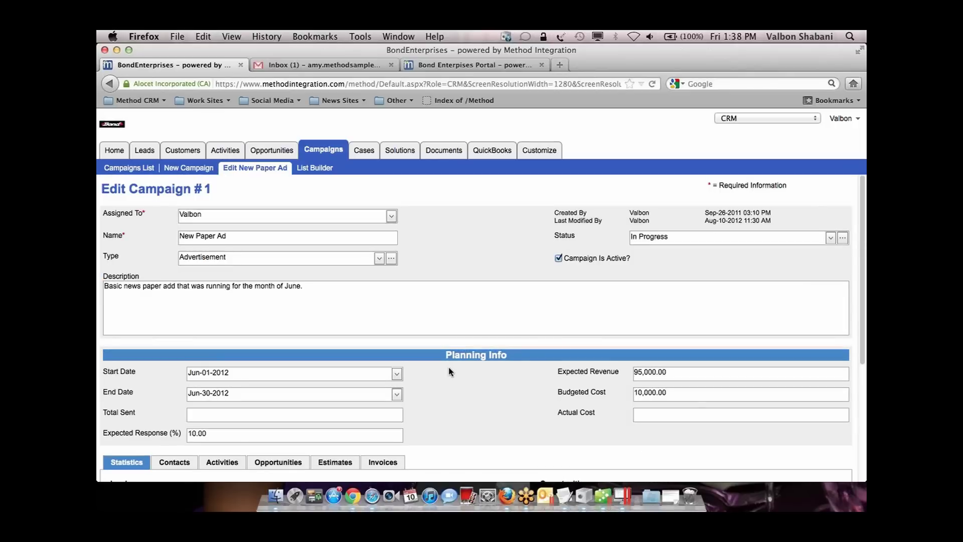
Open the active case about invoice charges and review its contact information, additional info and existing case dialog.
left_click(368, 151)
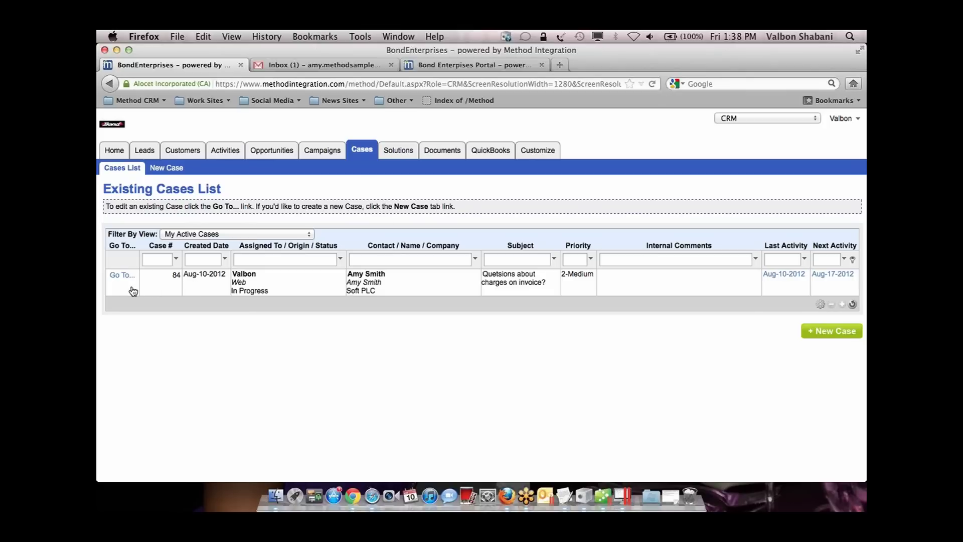
left_click(120, 276)
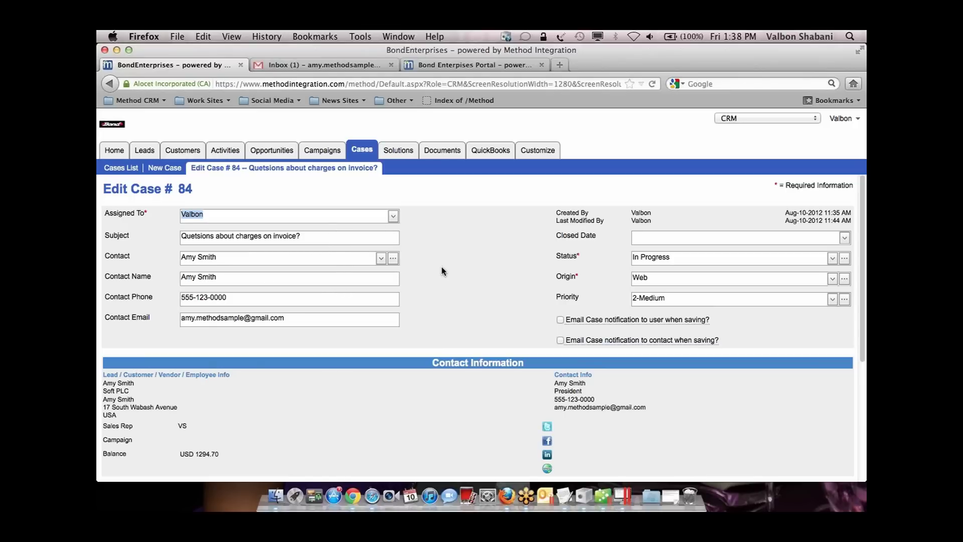
scroll(440, 271, "down", 5)
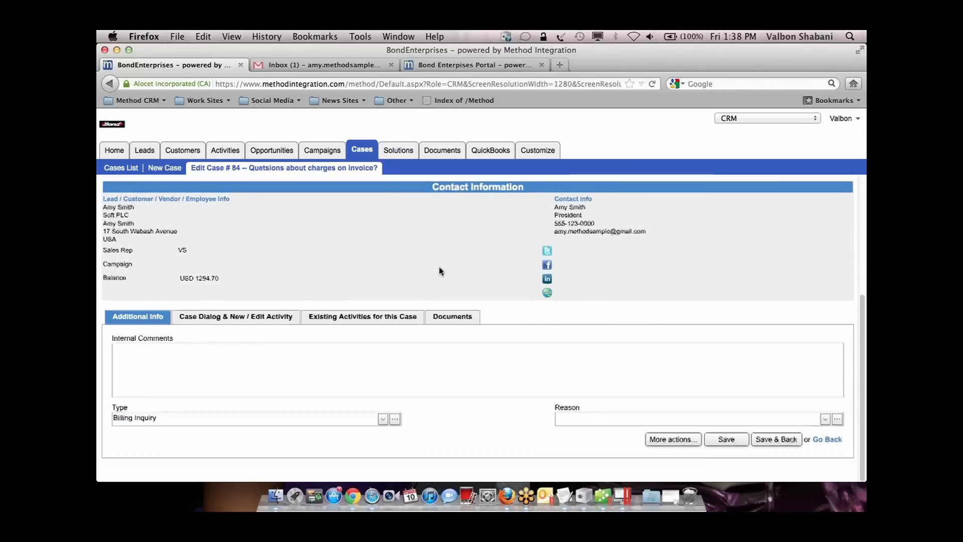
left_click(280, 316)
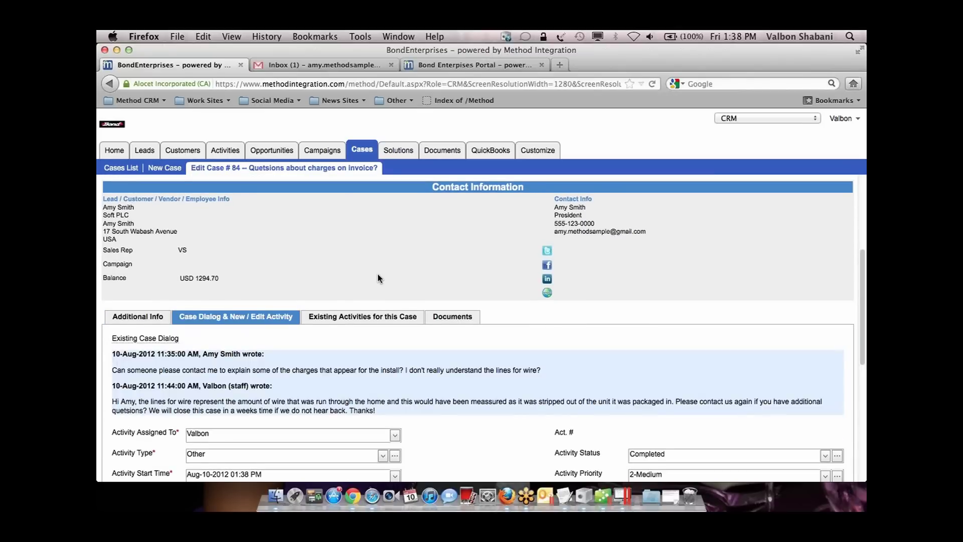
scroll(378, 278, "down", 3)
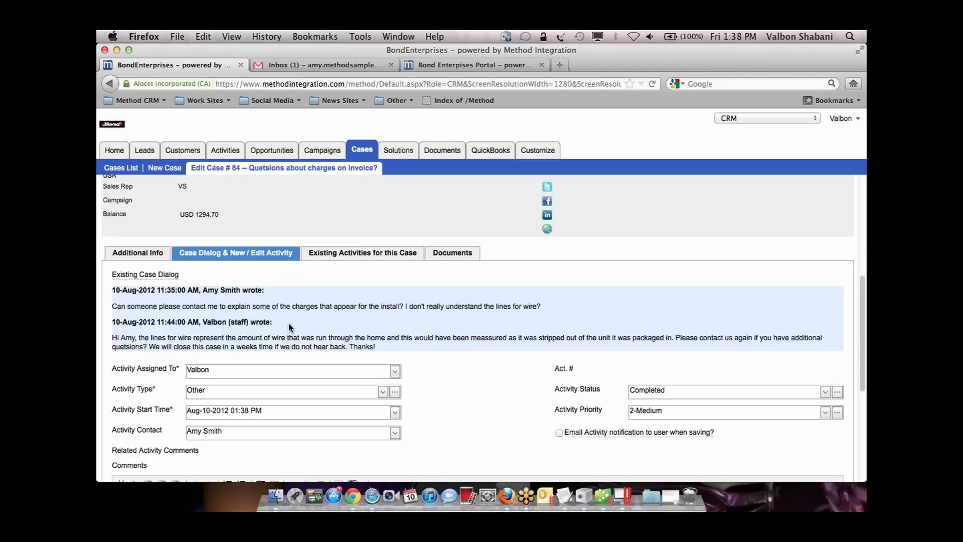
Return to the cases list and check its available filter views, keeping My Active Cases.
left_click(121, 168)
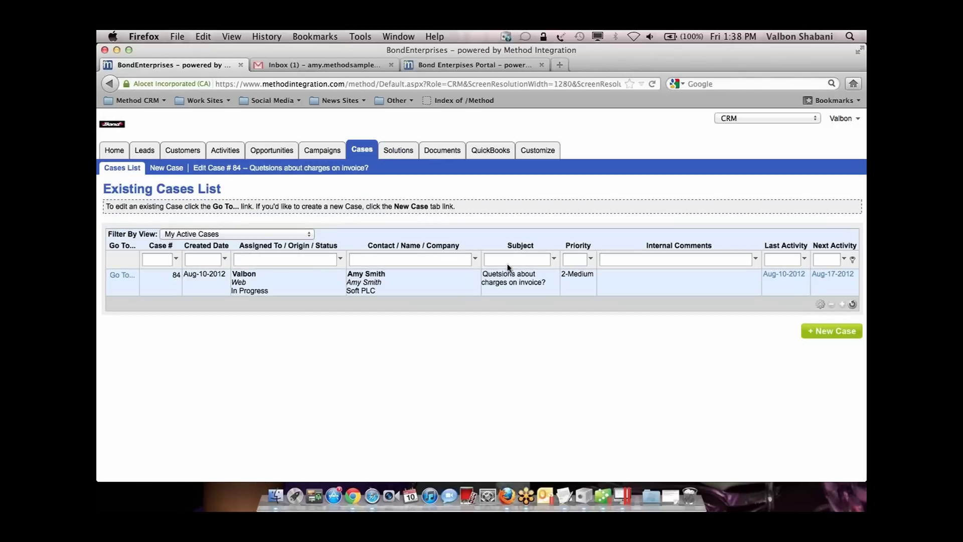
left_click(302, 234)
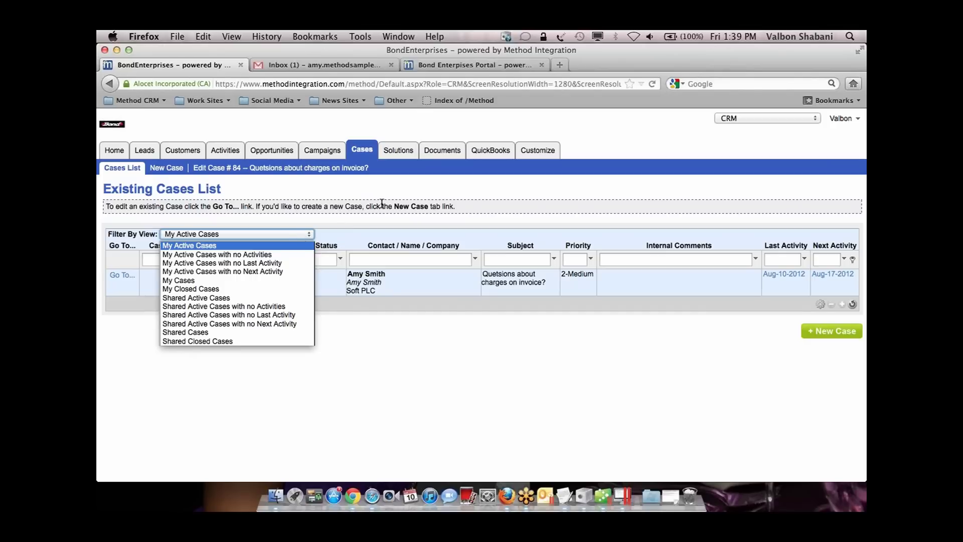
left_click(423, 195)
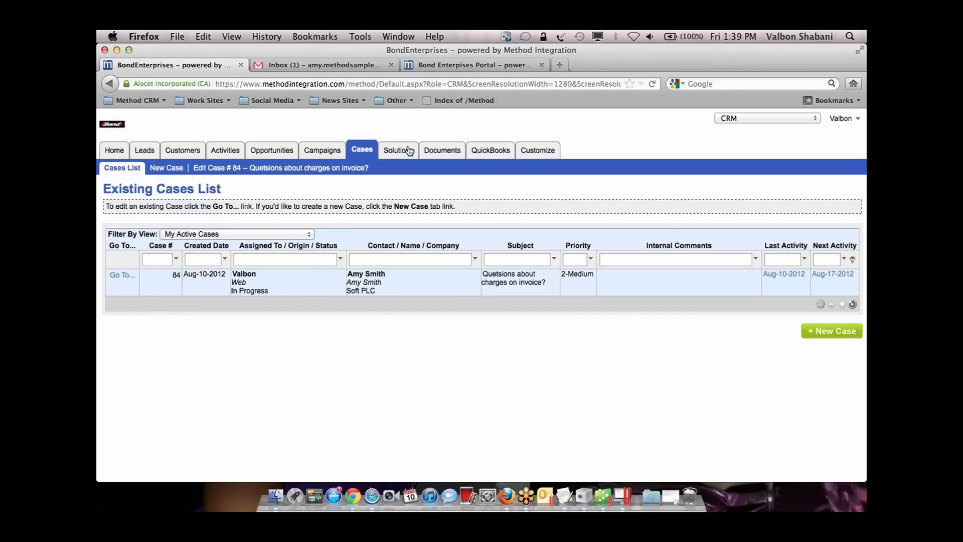
Go to the solutions list and examine the existing solutions' details, titles and bodies.
left_click(409, 151)
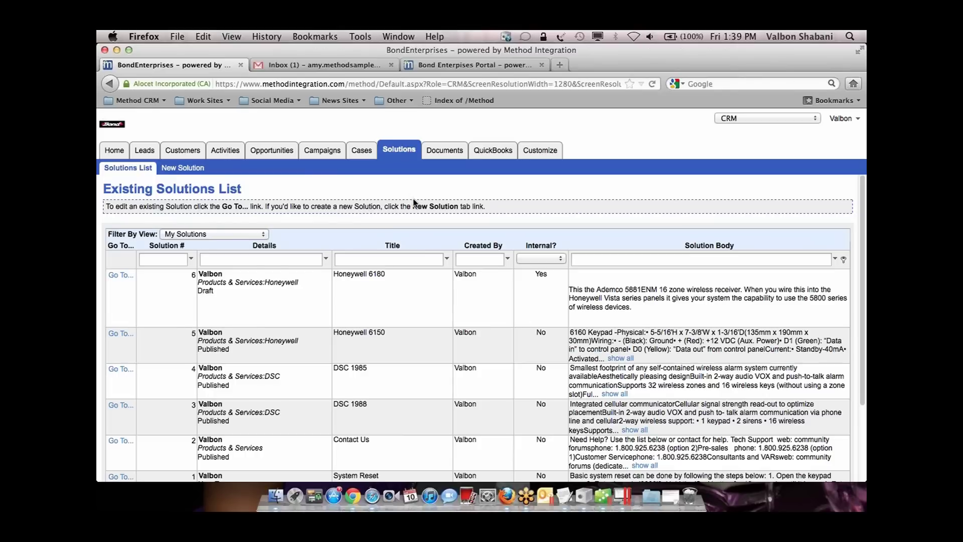
scroll(413, 202, "down", 1)
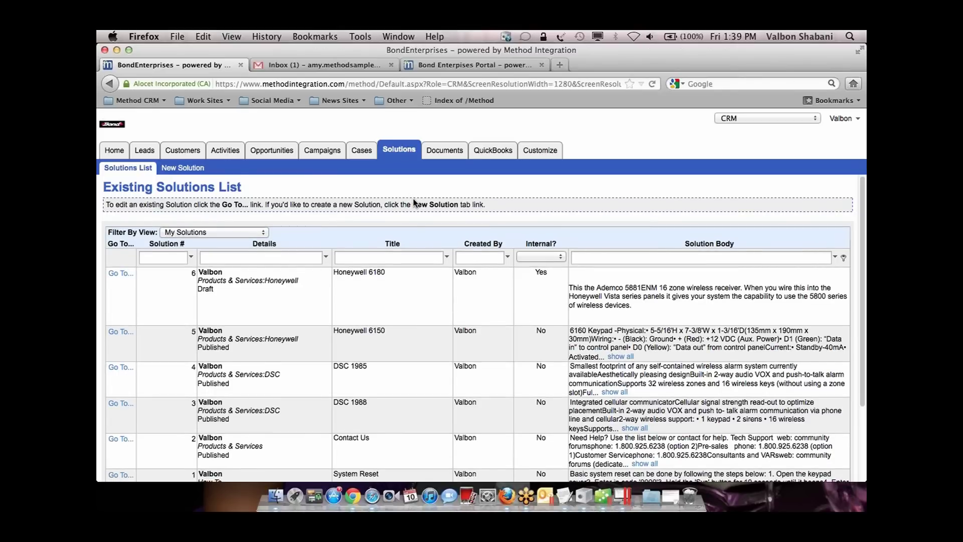
scroll(414, 202, "down", 3)
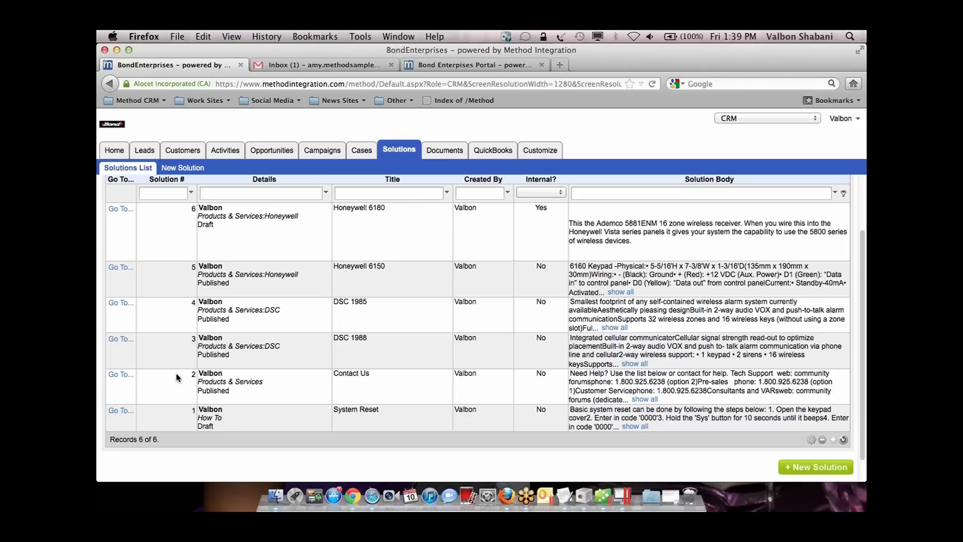
Open the System Reset solution, review its status, type and solution body, and return to the solutions list.
left_click(125, 410)
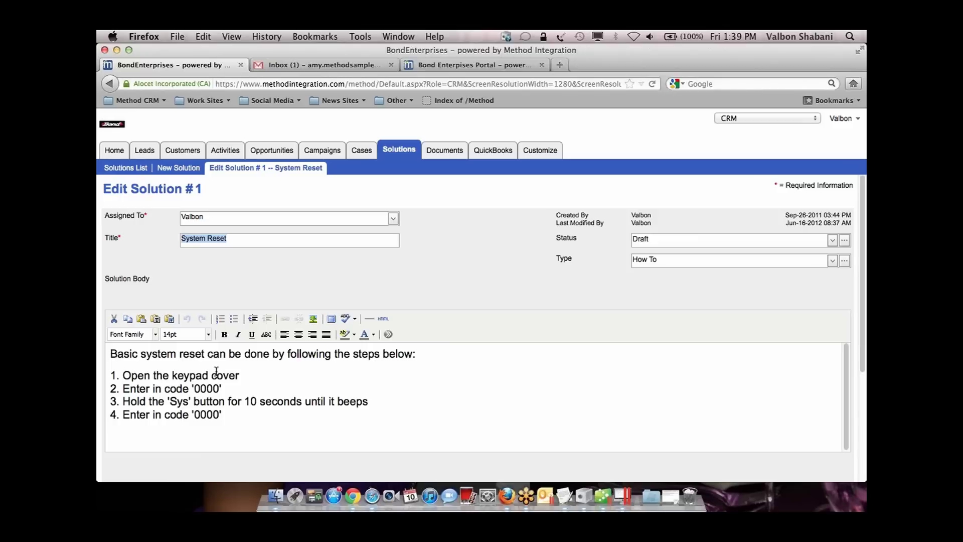
left_click(323, 411)
left_click(142, 168)
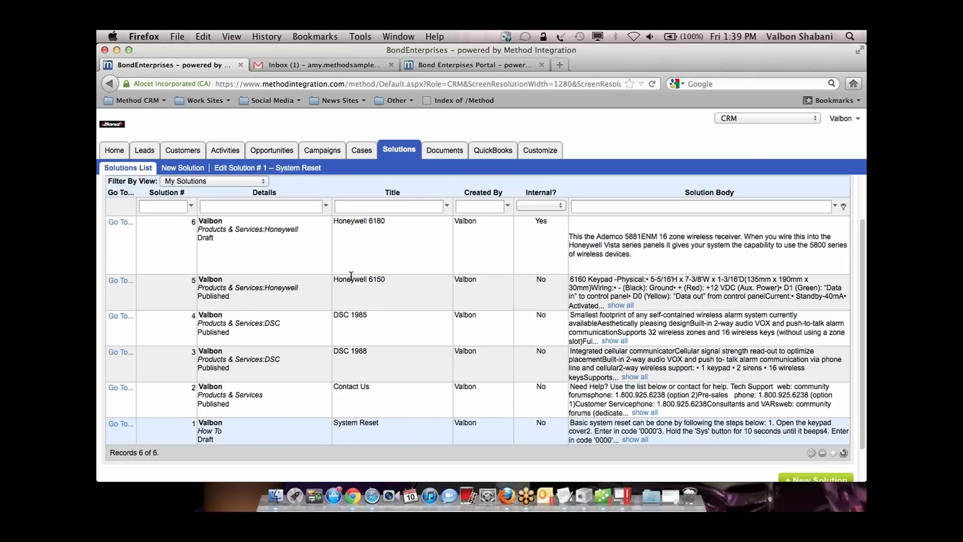
Switch to the Bond Enterprises customer portal and review its account summary, recent transactions, searchable solutions and open customer service cases.
left_click(507, 65)
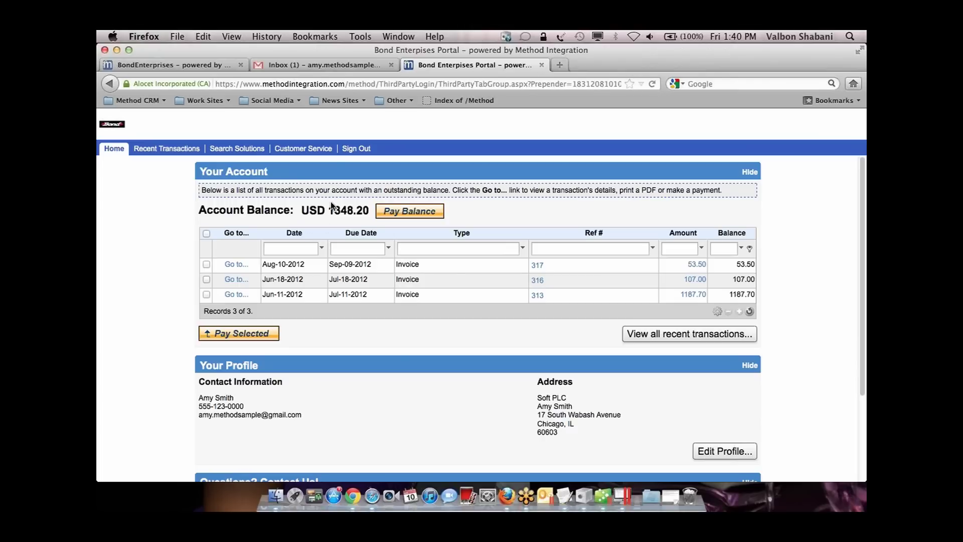
scroll(334, 260, "down", 2)
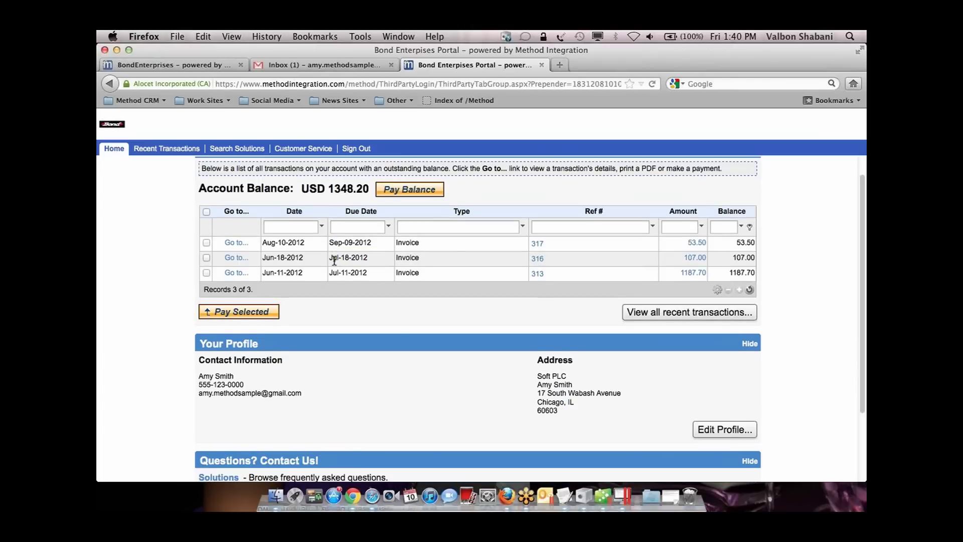
scroll(334, 260, "down", 2)
left_click(186, 152)
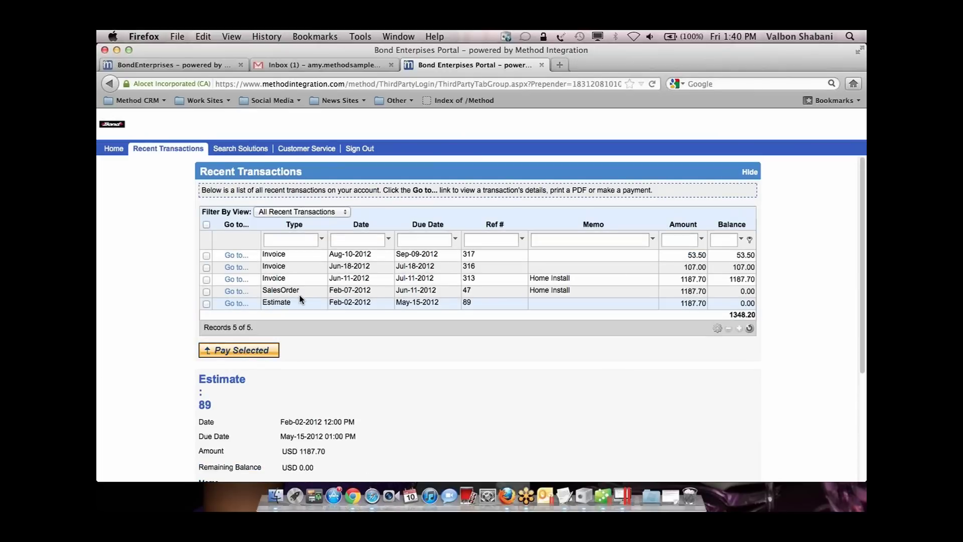
left_click(227, 149)
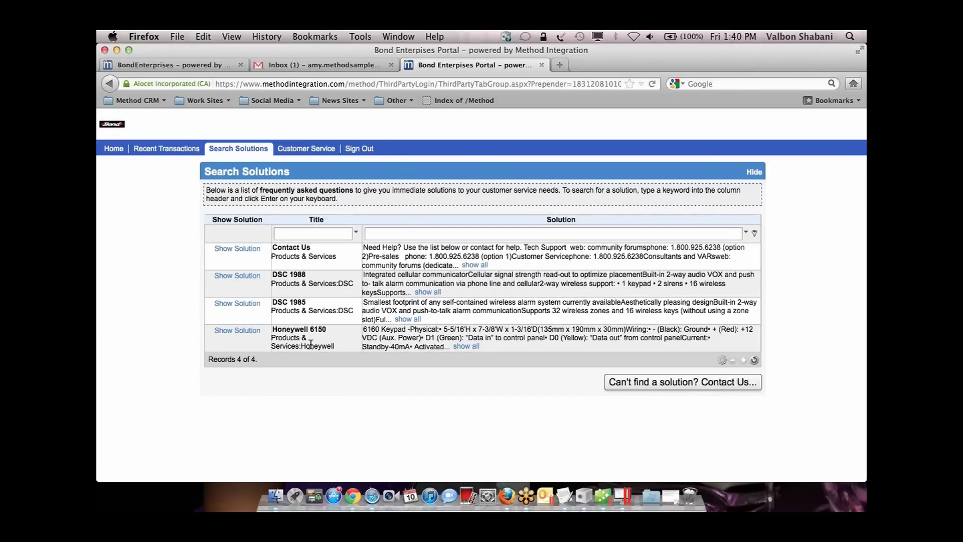
left_click(316, 150)
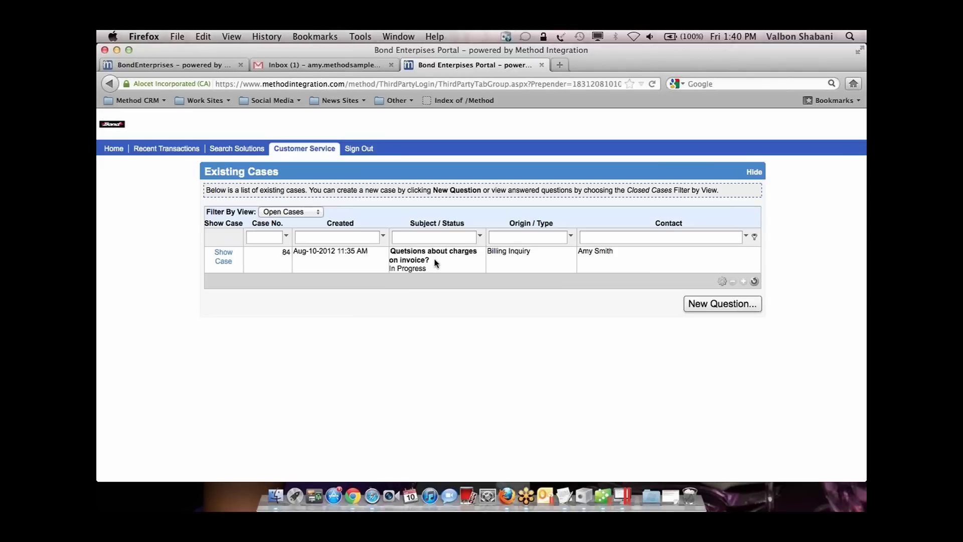
Return to Method CRM and review the existing cases list and the existing documents list.
left_click(201, 67)
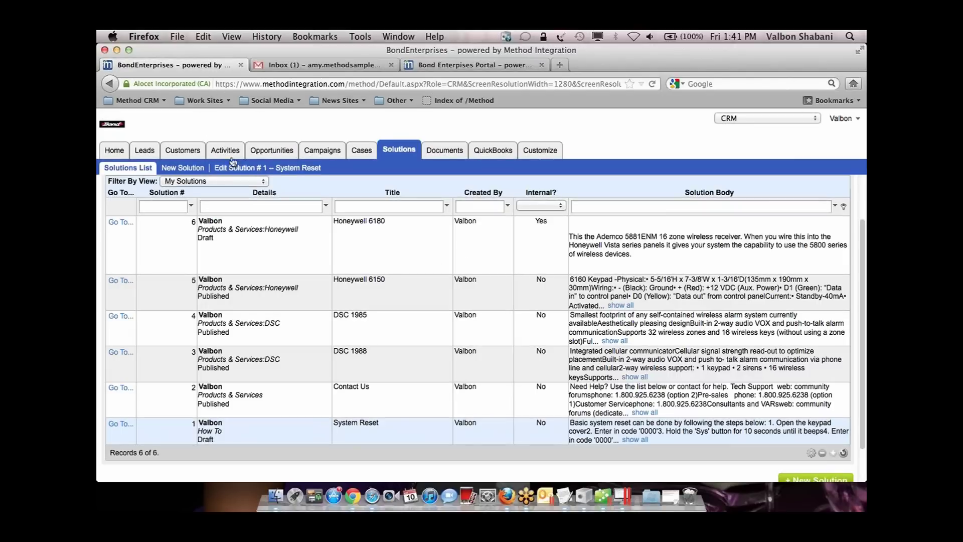
left_click(363, 152)
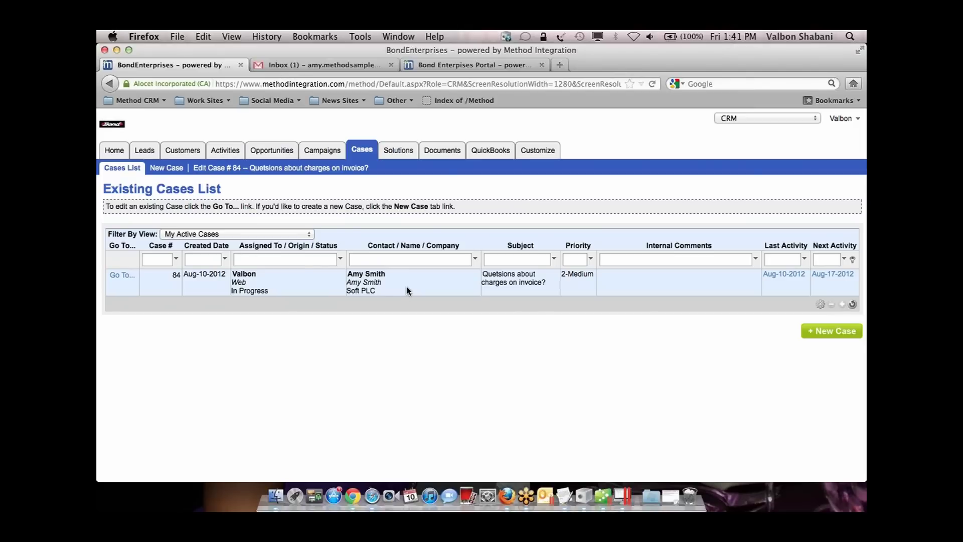
left_click(440, 155)
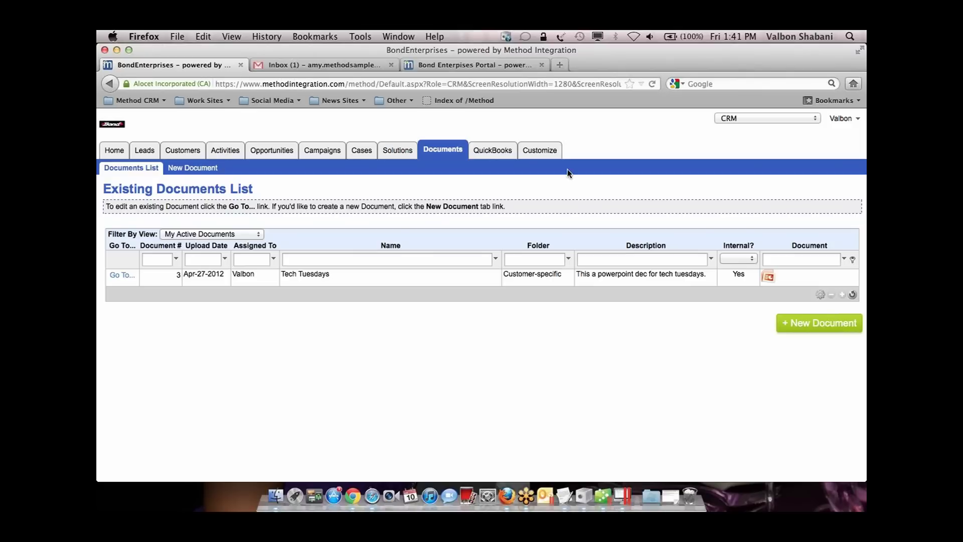
Go to the customization area, dismiss the open user settings, and browse the existing tables as far as Customer.
left_click(551, 153)
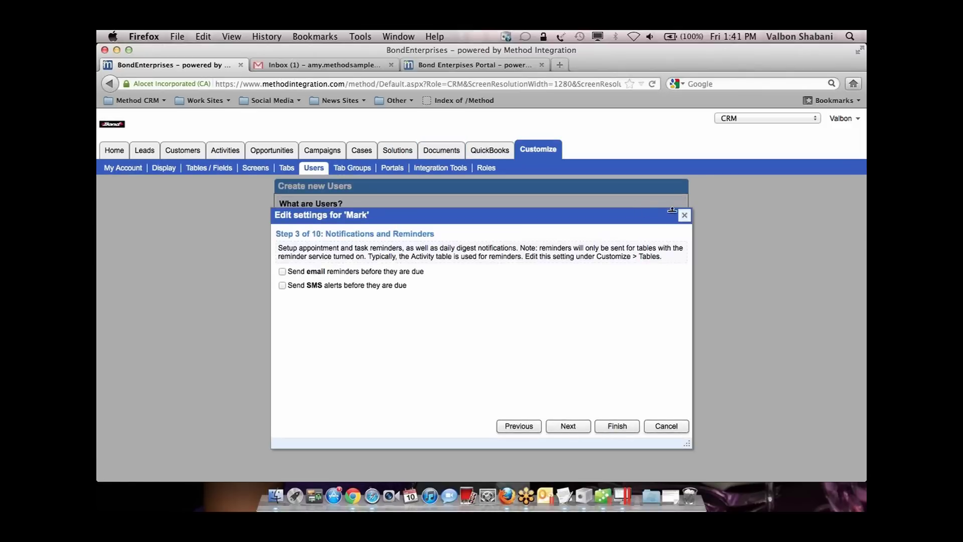
left_click(685, 217)
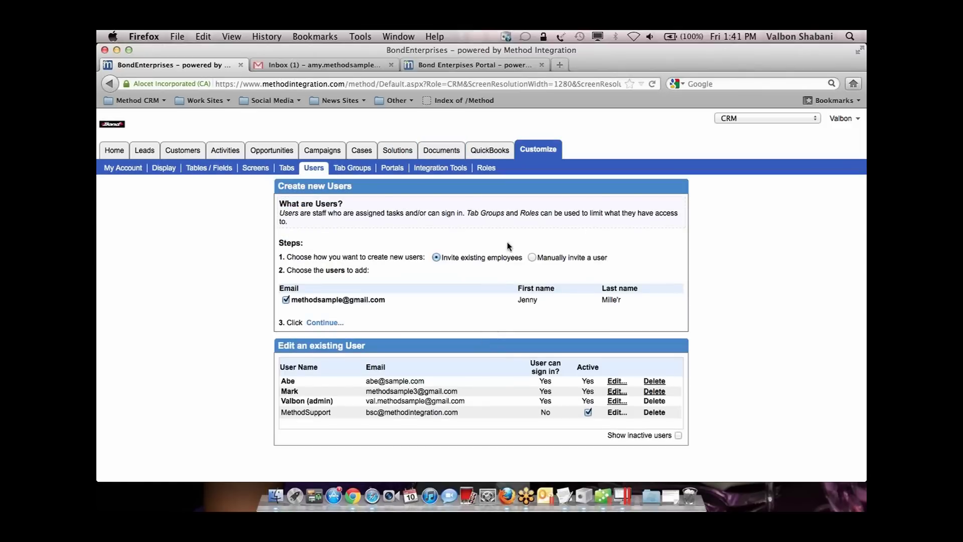
left_click(217, 171)
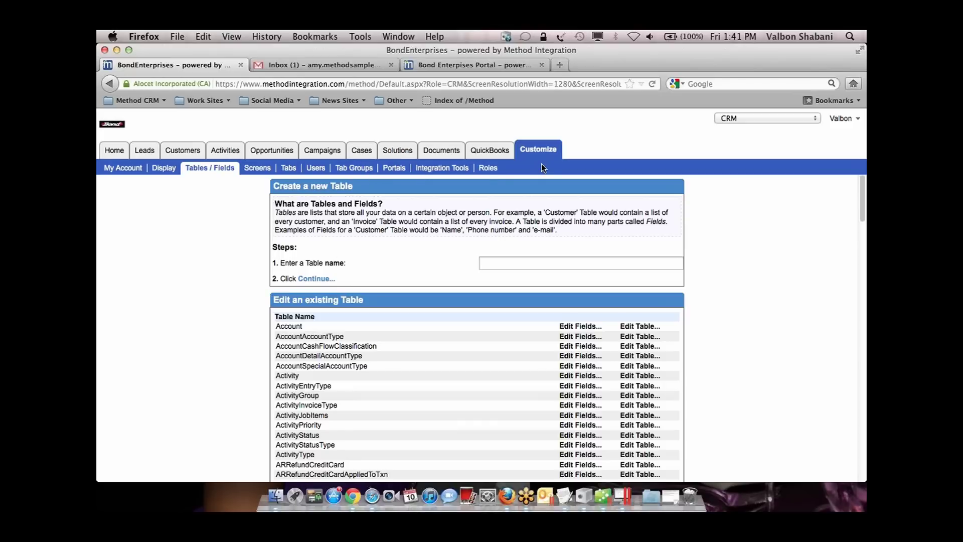
scroll(413, 266, "down", 8)
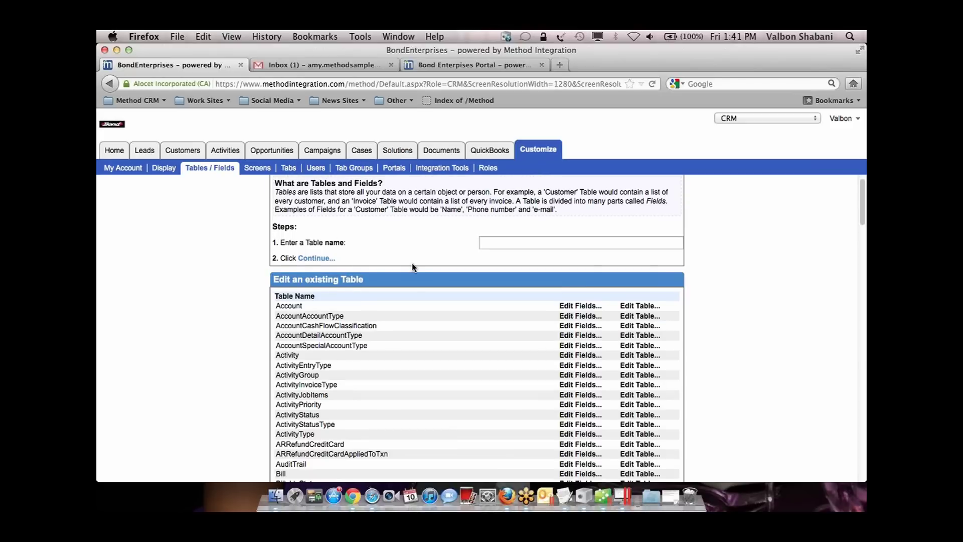
scroll(413, 267, "down", 10)
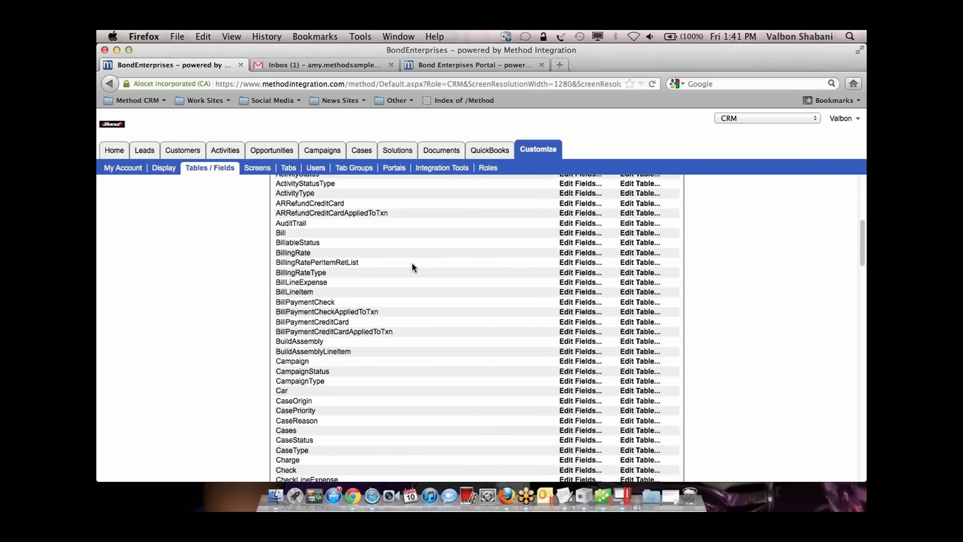
scroll(412, 266, "down", 4)
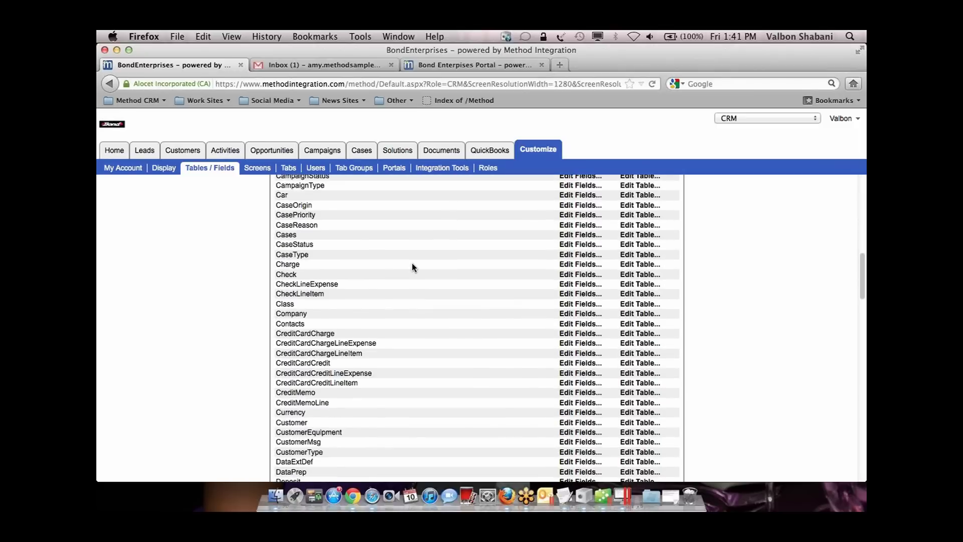
Open the Customer table's fields, try Car as a new field name, review the field types, locate the existing Car field, and finish editing.
left_click(298, 416)
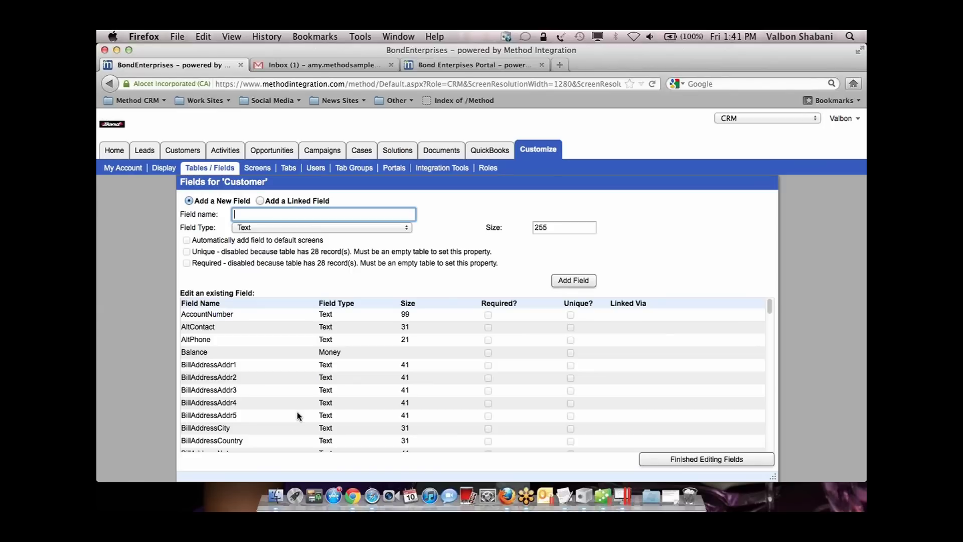
left_click(289, 221)
left_click(297, 227)
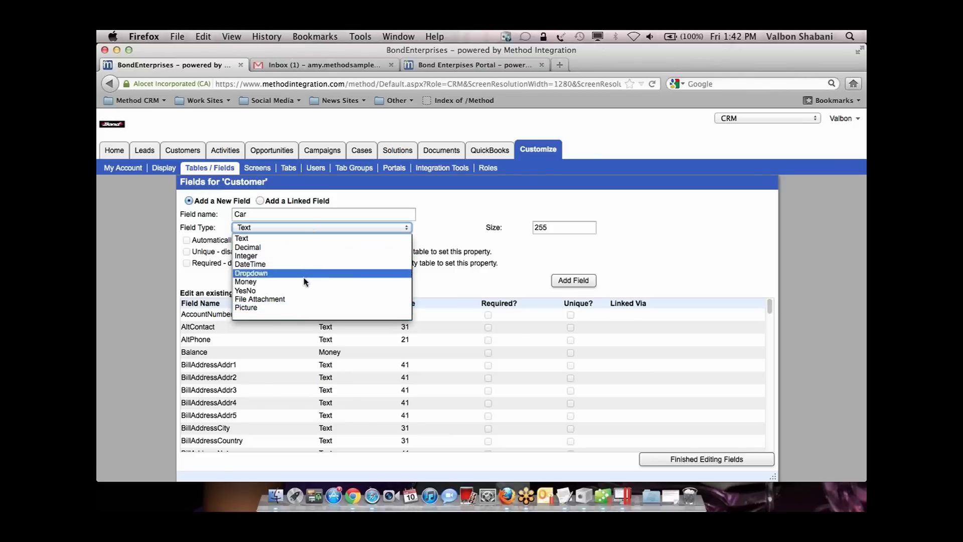
left_click(447, 237)
scroll(277, 373, "down", 2)
scroll(277, 373, "down", 5)
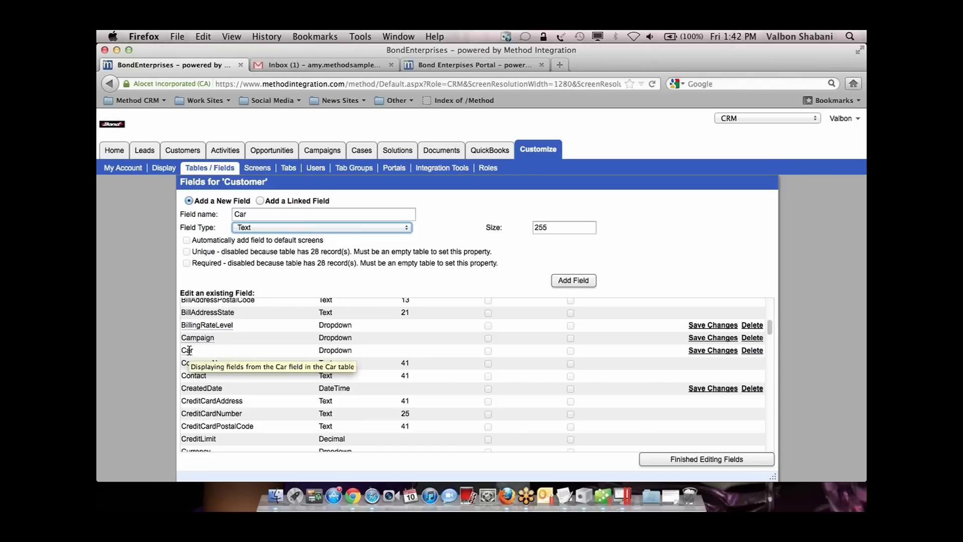
left_click(664, 459)
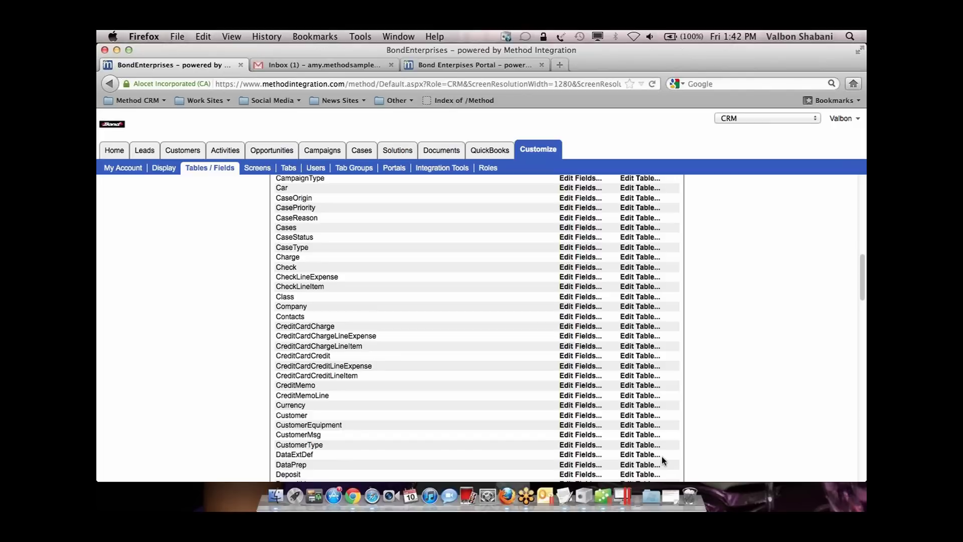
Browse the existing screens with All Screens shown, and switch the list back to All Recently Modified.
left_click(269, 173)
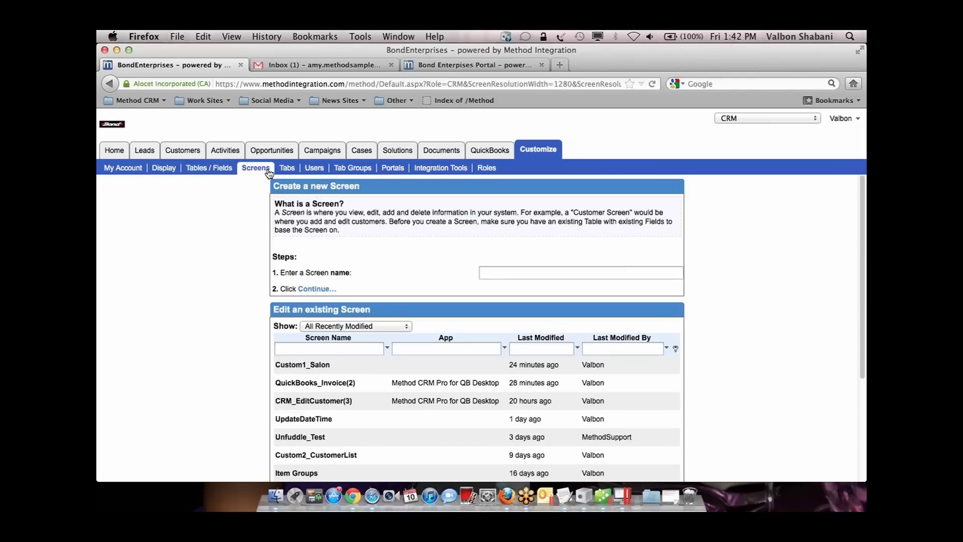
left_click(390, 325)
left_click(383, 342)
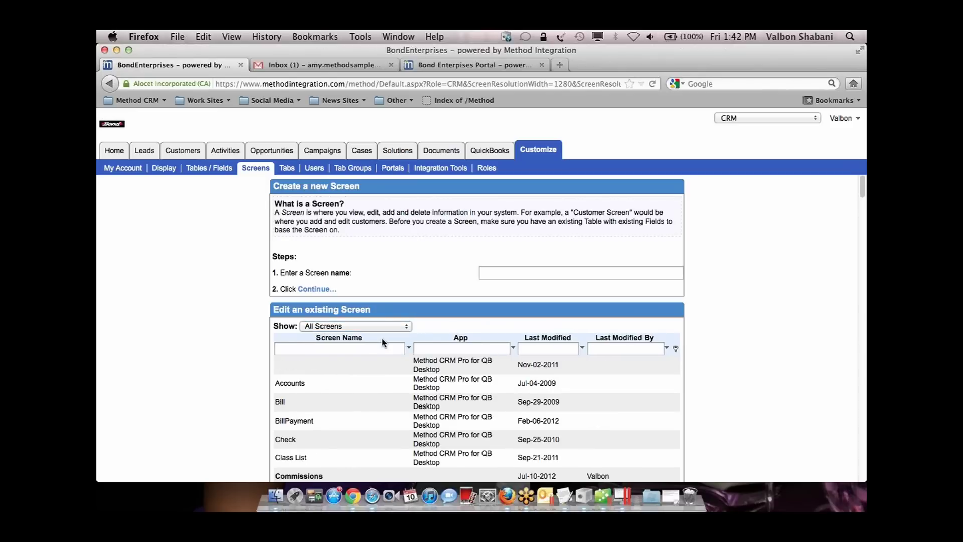
scroll(382, 342, "down", 5)
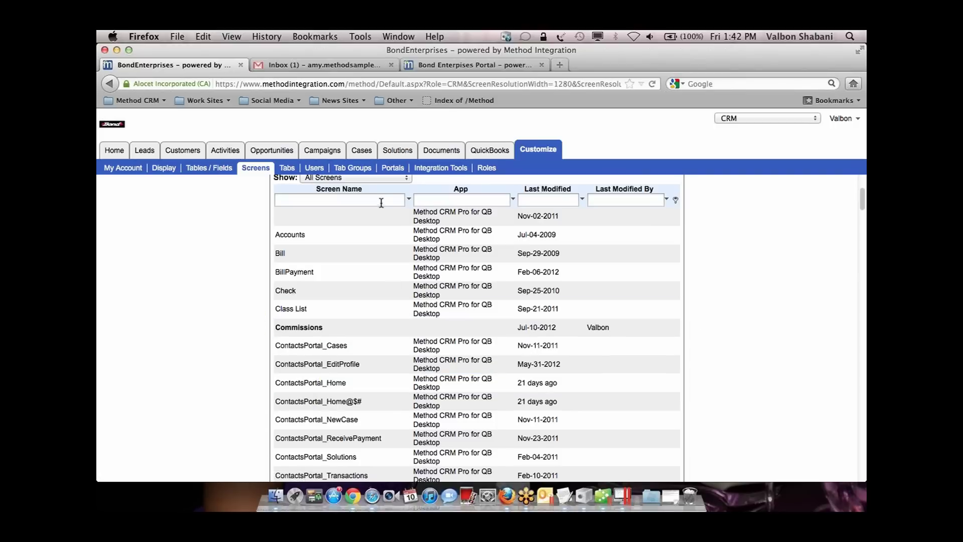
left_click(375, 178)
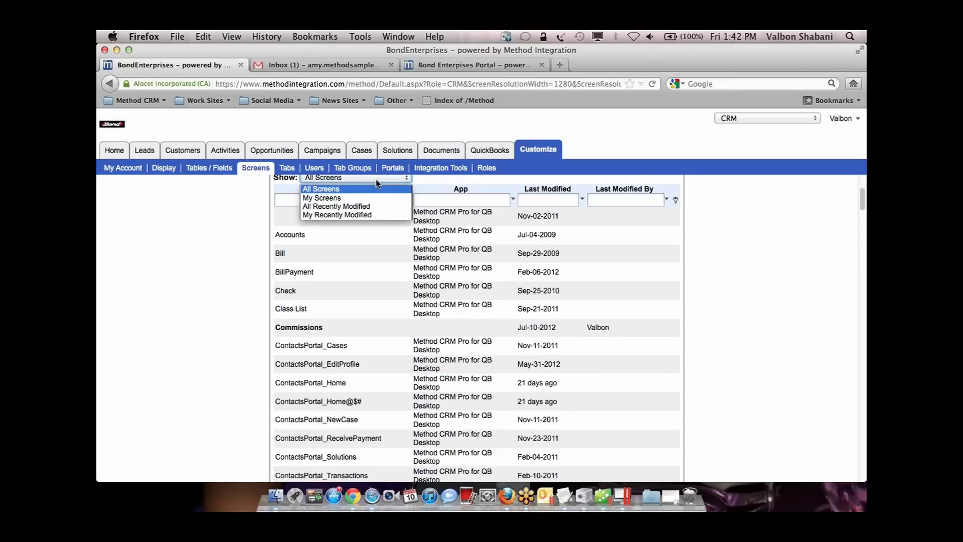
left_click(366, 206)
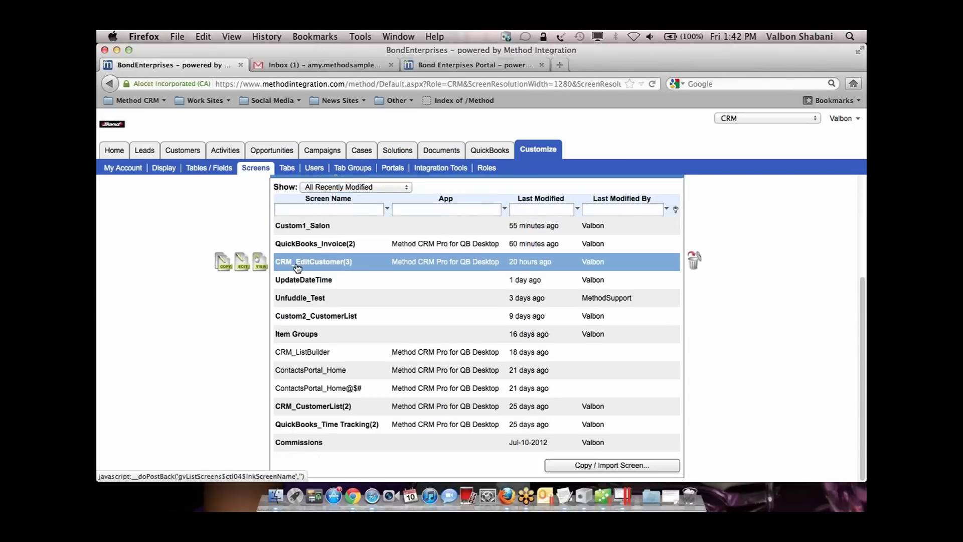
Preview the CRM_EditCustomer(3) screen, check the choices in its Car dropdown, and close the preview.
left_click(260, 261)
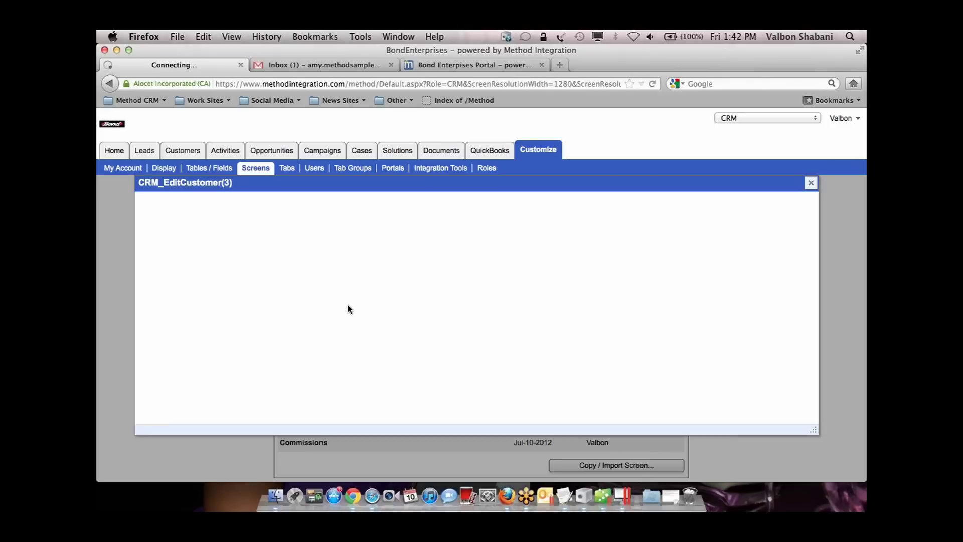
left_click(530, 257)
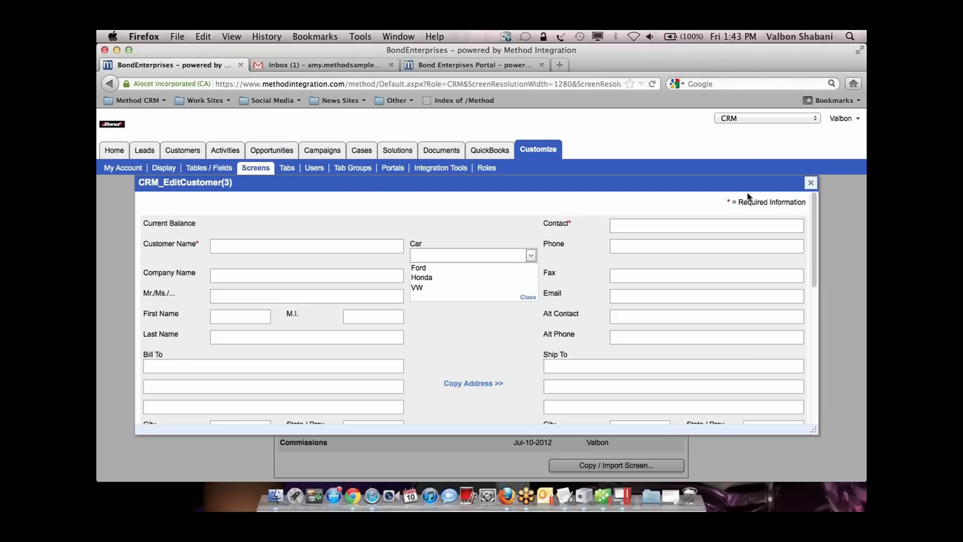
left_click(811, 184)
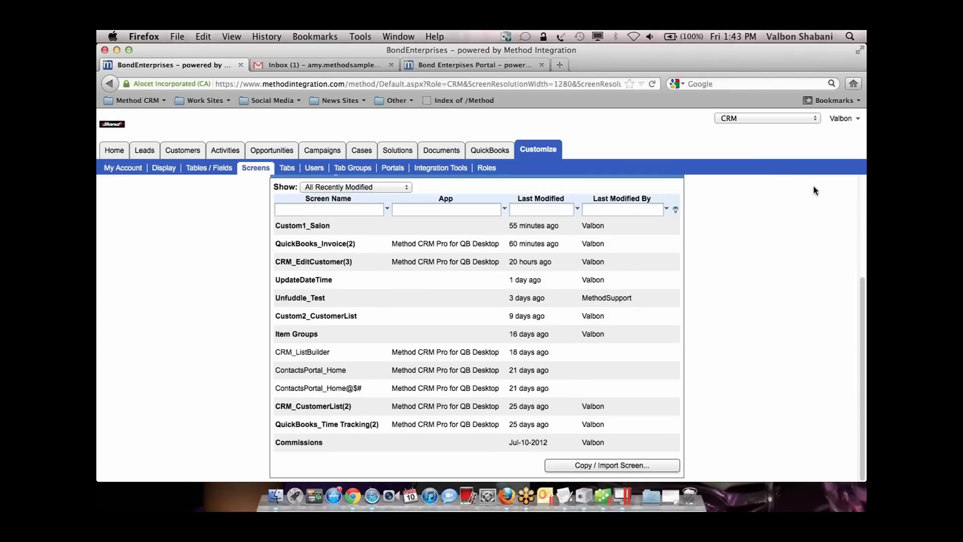
Open the CRM_EditCustomer(3) screen for editing and demonstrate moving the Car dropdown within the Address Info section.
left_click(457, 225)
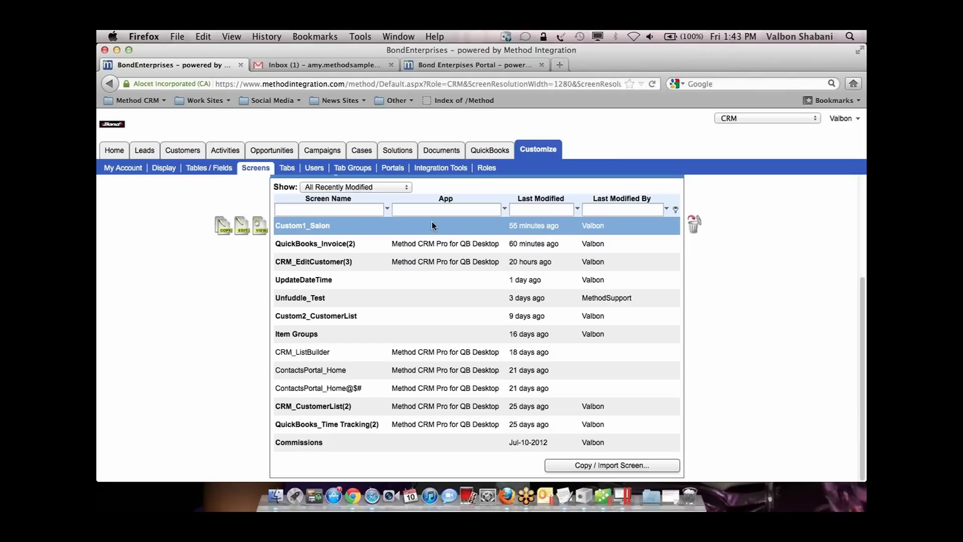
left_click(325, 263)
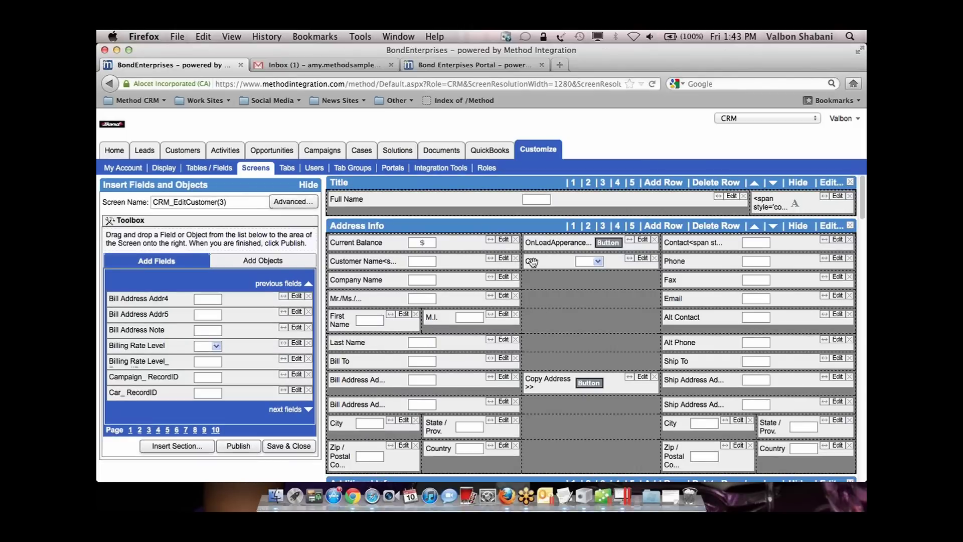
mouse_move(532, 261)
left_mouse_down()
mouse_move(535, 318)
mouse_move(536, 265)
left_mouse_up()
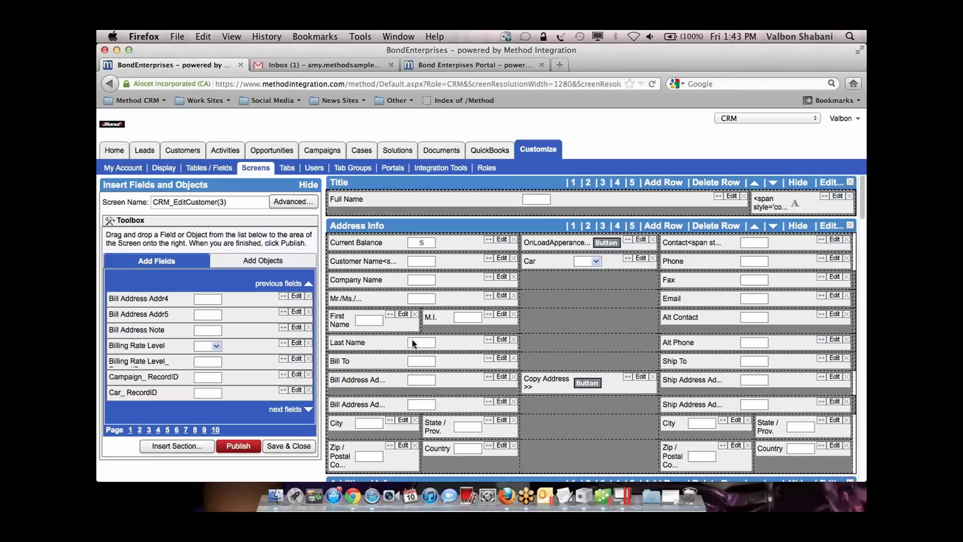
mouse_move(547, 261)
left_mouse_down()
mouse_move(548, 329)
mouse_move(549, 263)
left_mouse_up()
Open the Car dropdown's properties, advance to its field actions, and browse the action types available for the Text Change event.
left_click(640, 259)
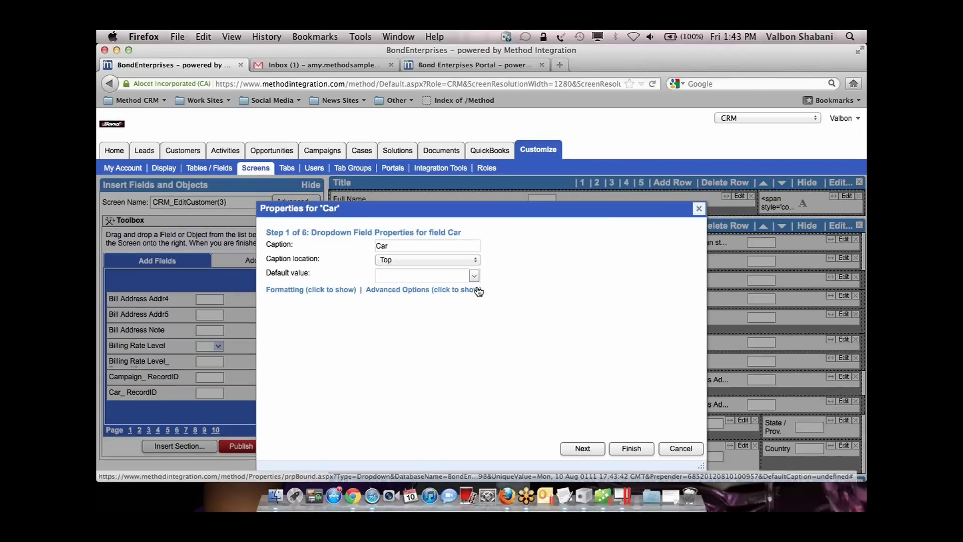
left_click(580, 447)
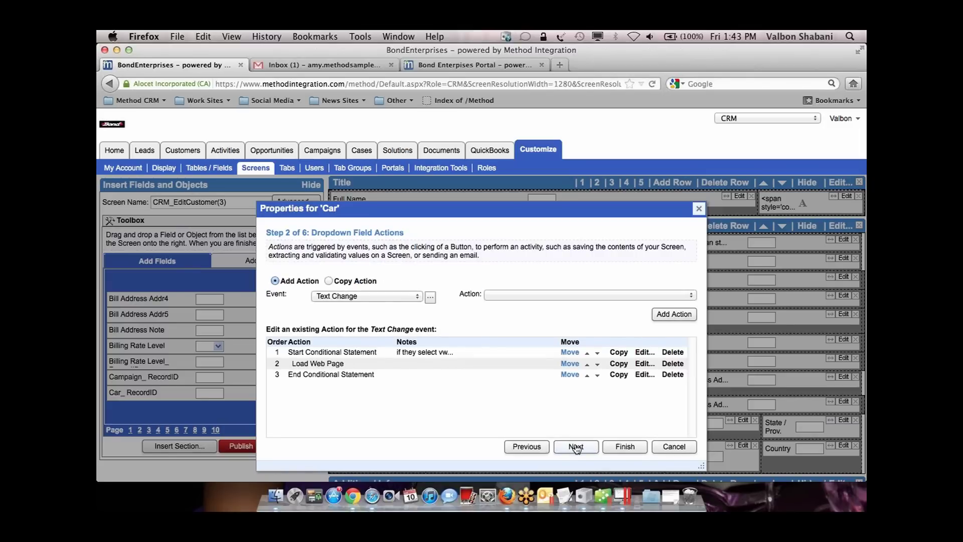
left_click(583, 295)
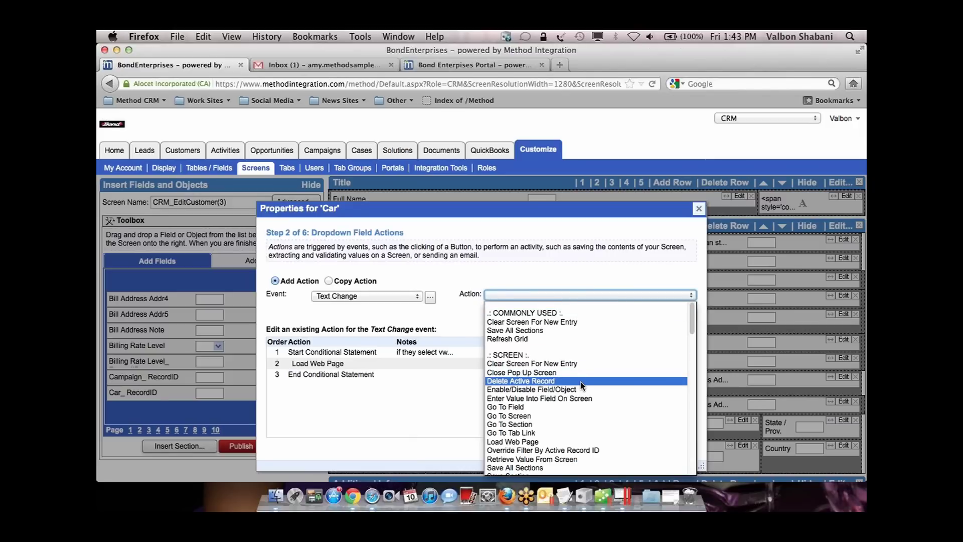
scroll(581, 385, "down", 10)
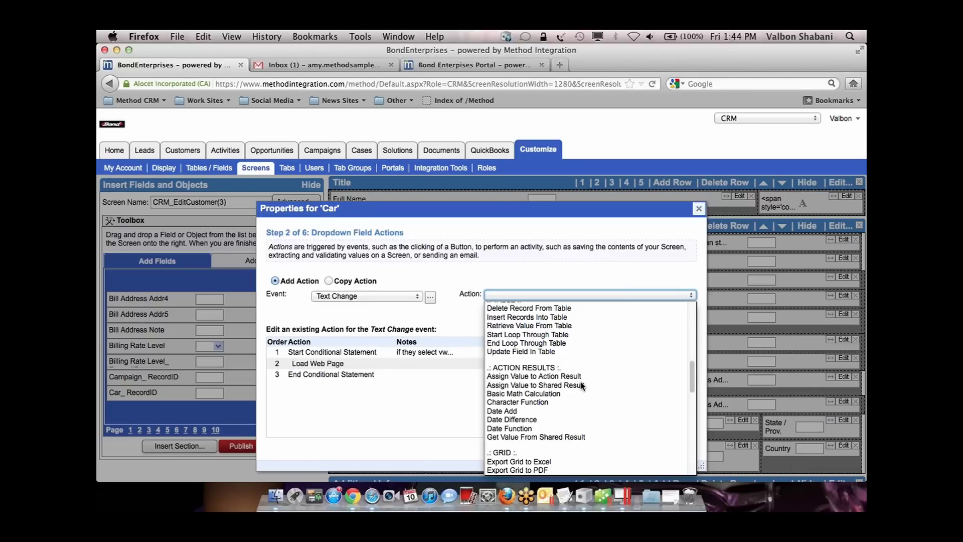
left_click(509, 255)
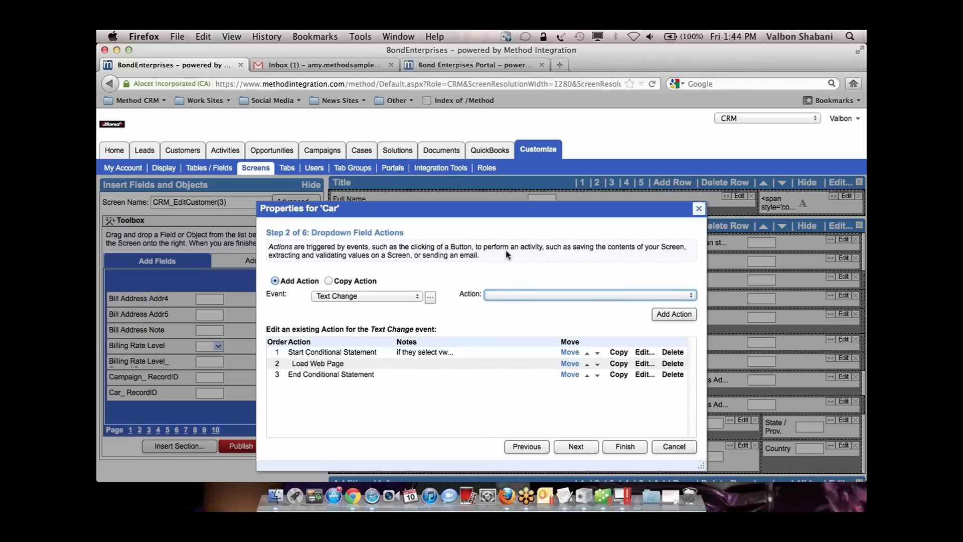
Review the Start Conditional Statement action that compares Car with VW, cancel it, and glance through the available action types again.
left_click(351, 354)
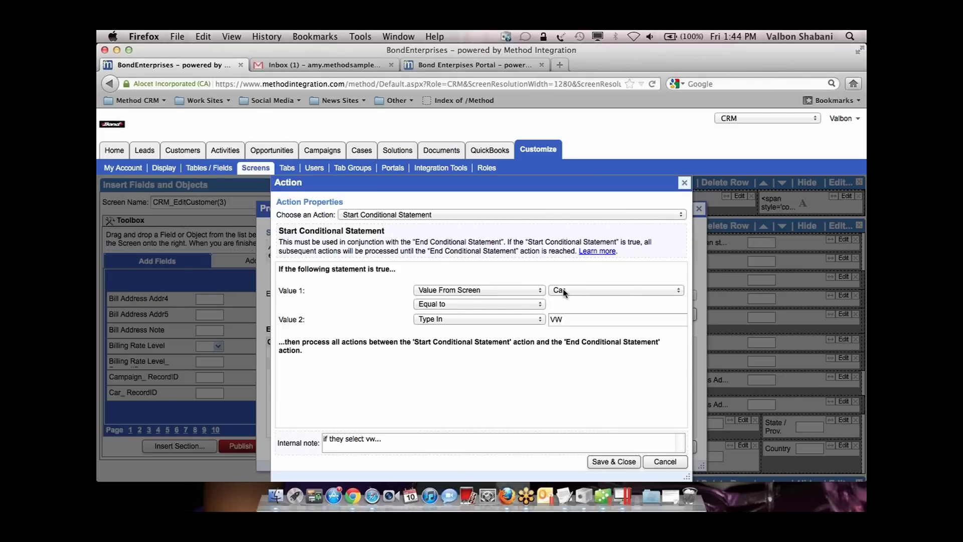
left_click(569, 316)
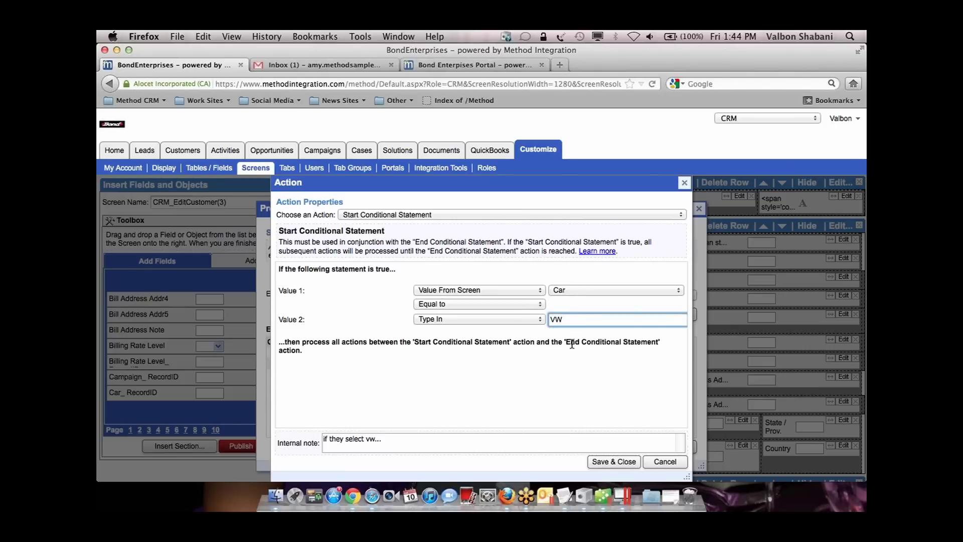
left_click(661, 461)
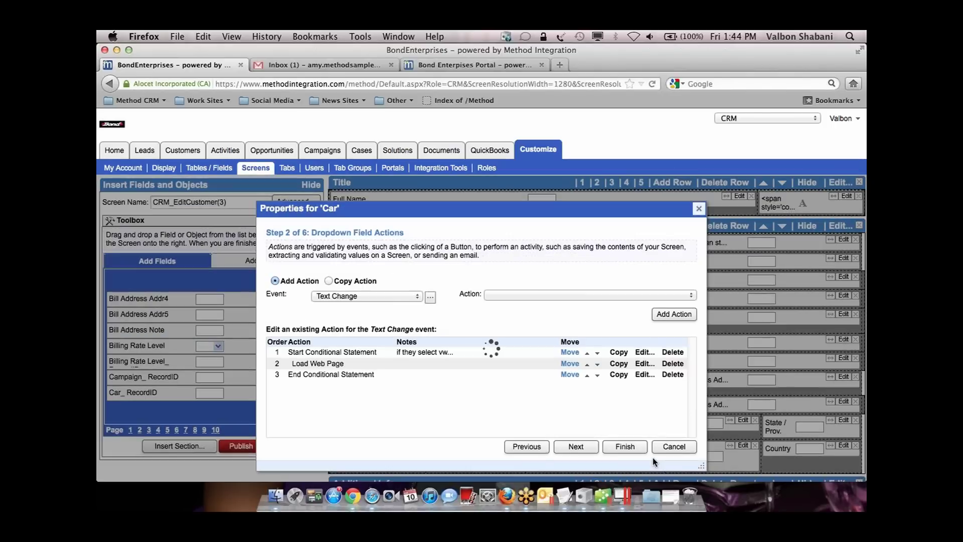
left_click(497, 296)
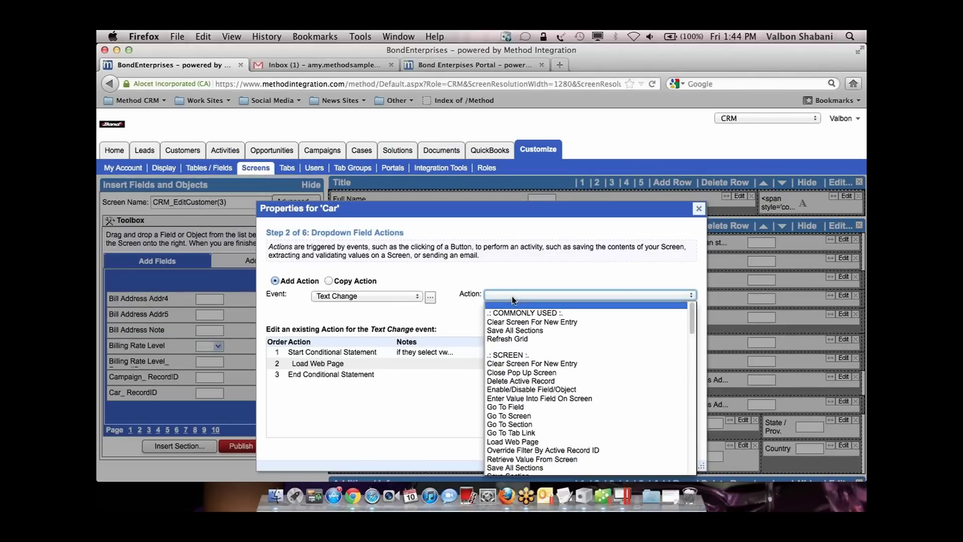
left_click(391, 402)
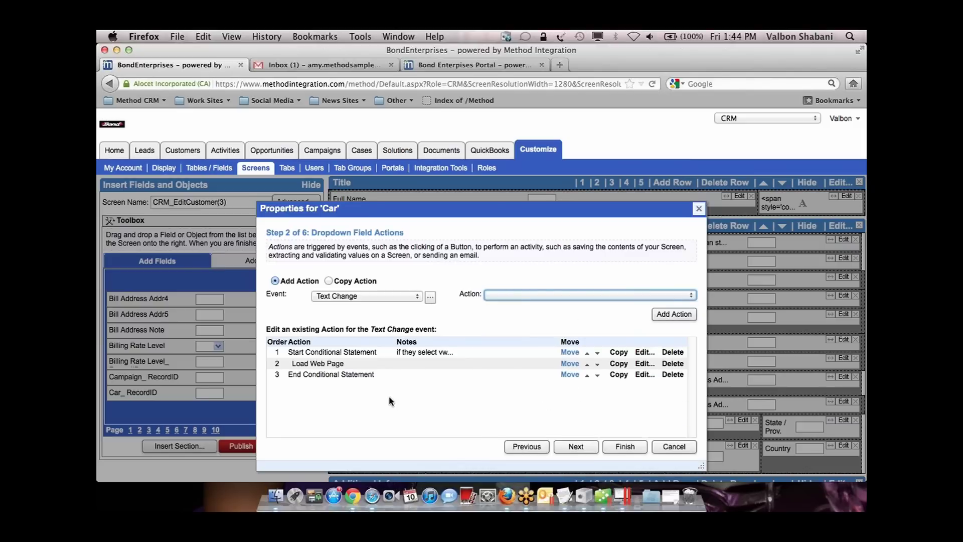
left_click(327, 363)
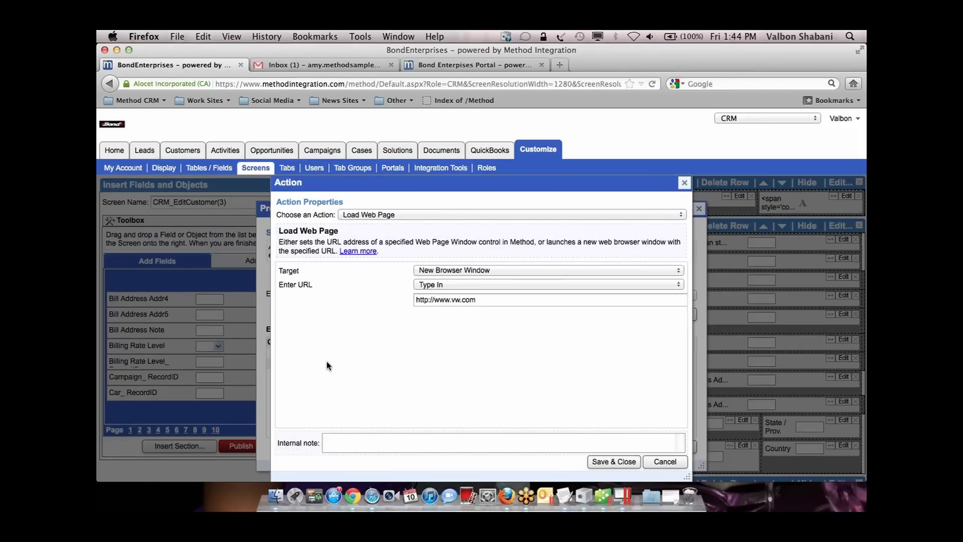
left_click(493, 300)
left_click(611, 461)
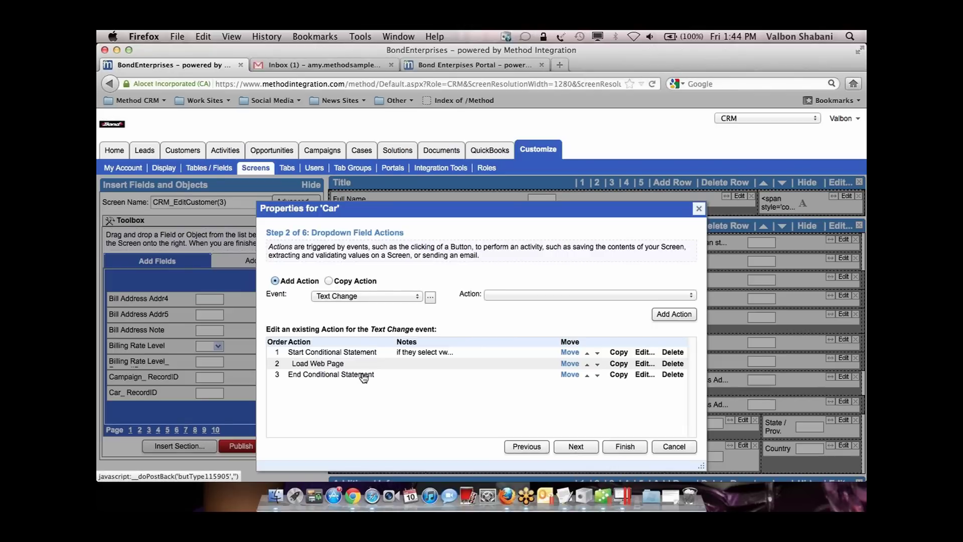
left_click(622, 446)
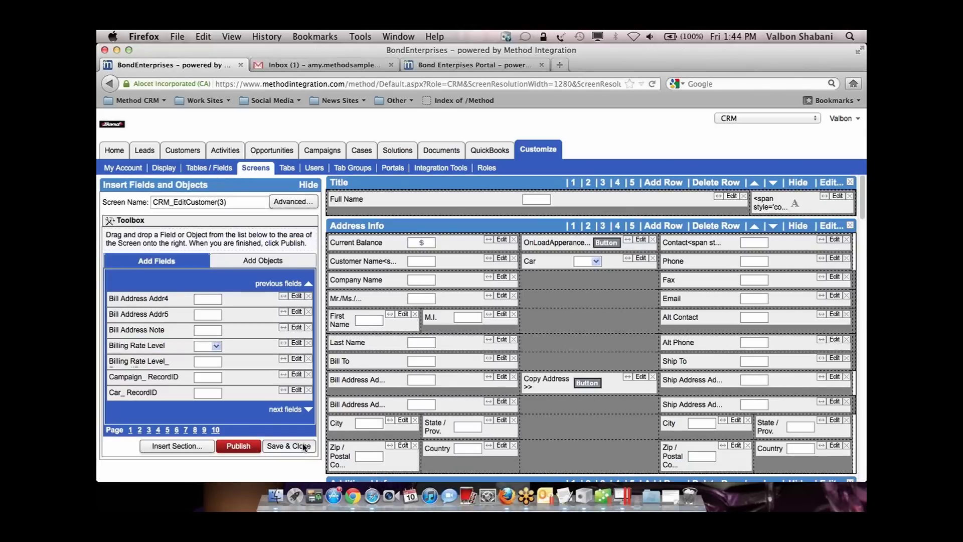
left_click(303, 445)
left_click(588, 277)
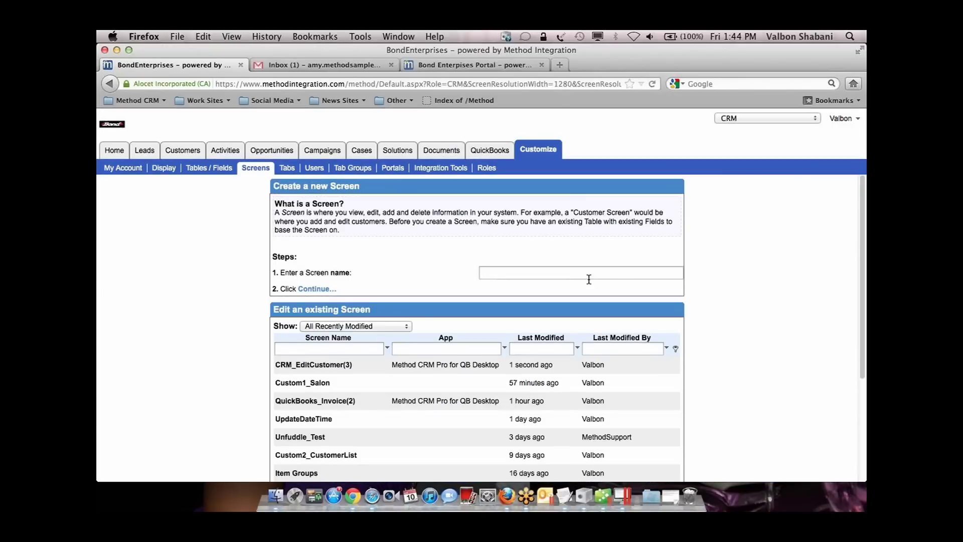
Preview CRM_EditCustomer(3), test the Car dropdown with Ford, Honda and VW, and close the launched web page and the preview.
left_click(261, 366)
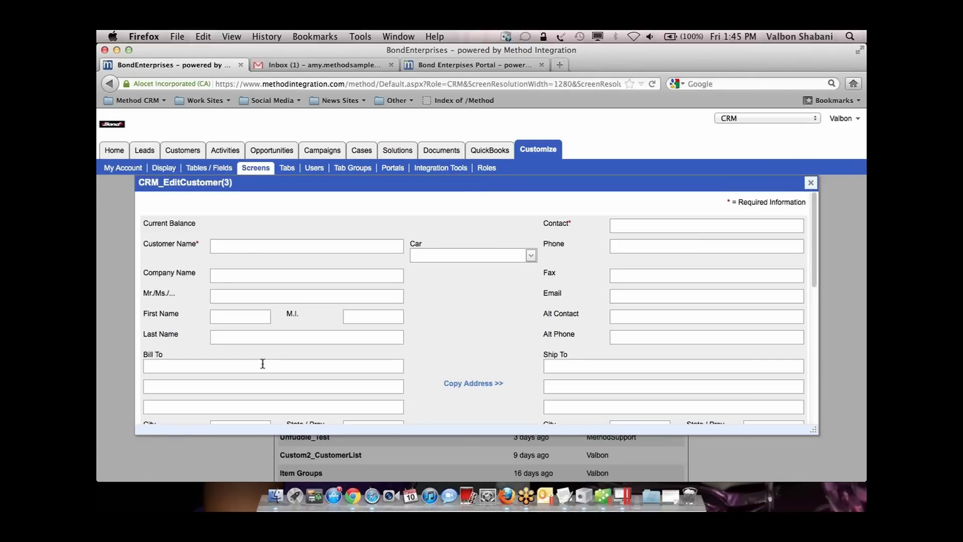
left_click(530, 255)
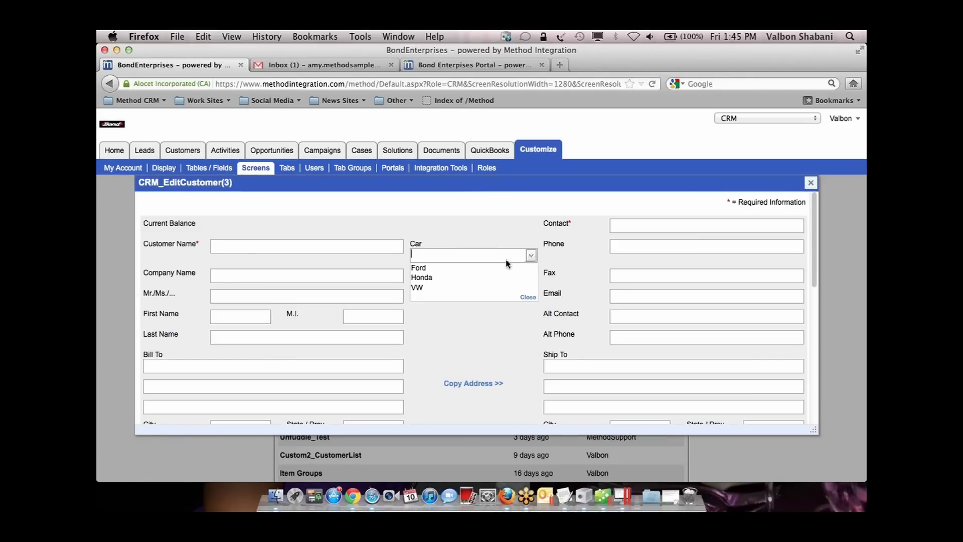
left_click(472, 269)
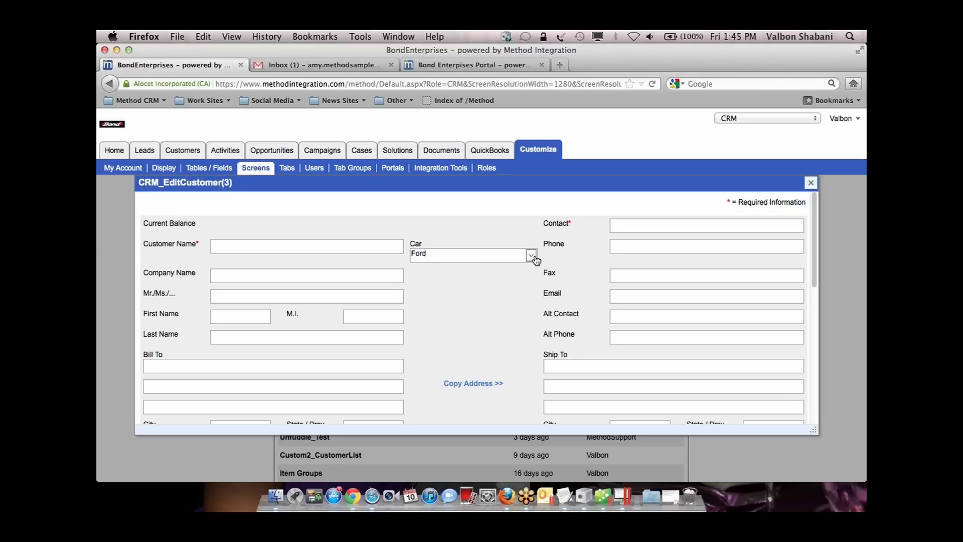
left_click(531, 255)
left_click(480, 279)
left_click(531, 256)
left_click(485, 289)
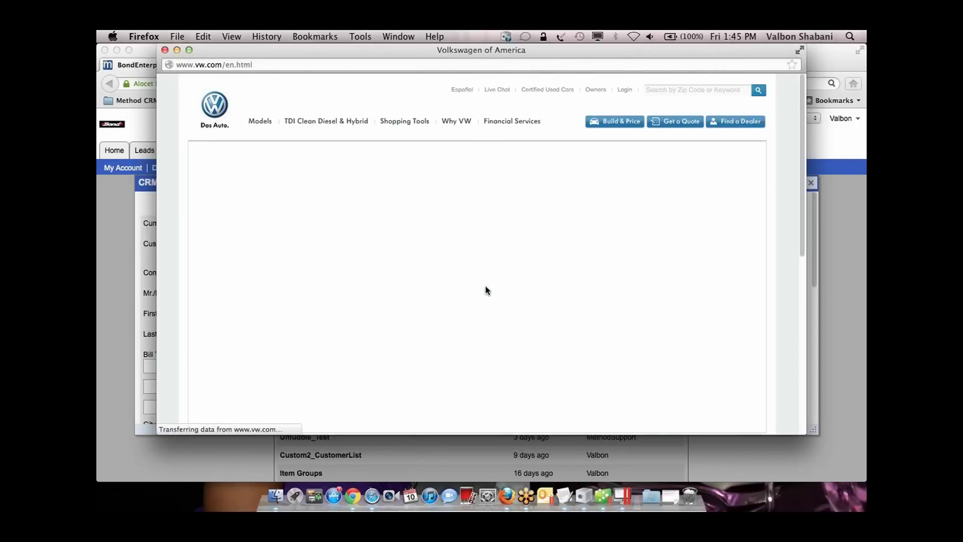
left_click(166, 50)
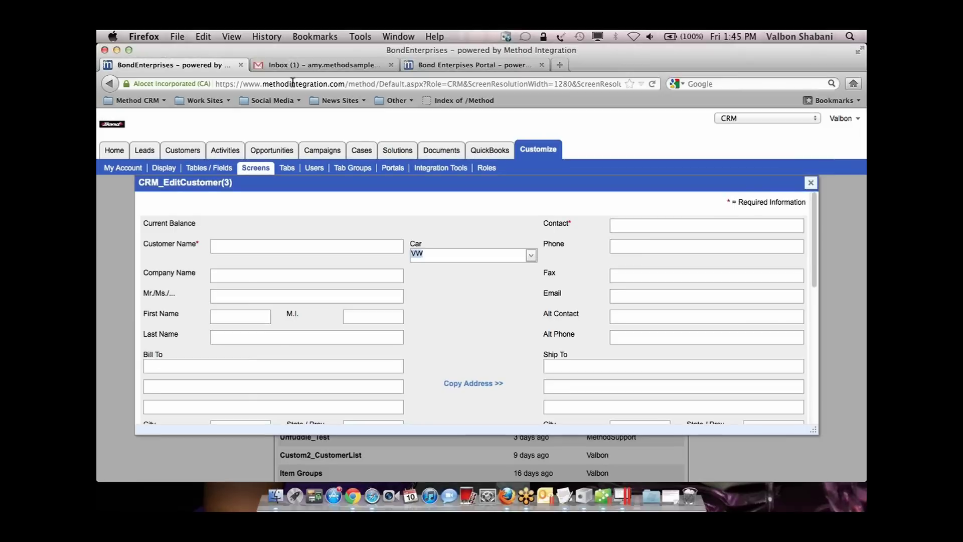
left_click(811, 182)
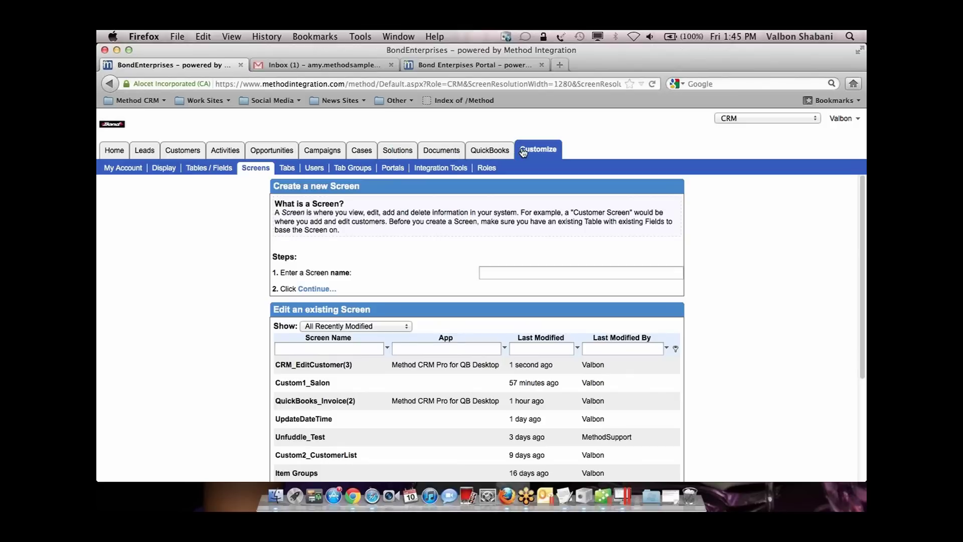
Look through the existing tabs and their tab links, and open the overview of existing tab groups.
left_click(287, 168)
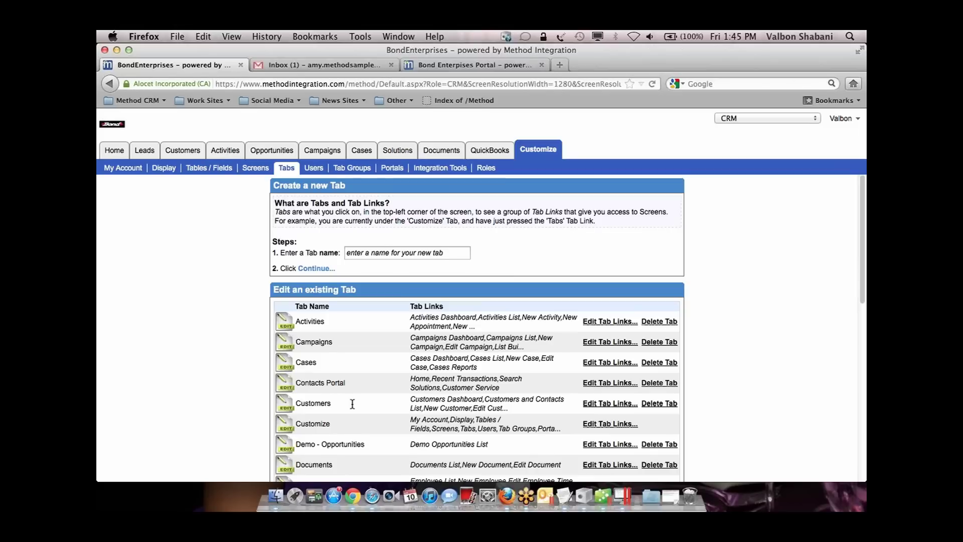
scroll(353, 404, "down", 5)
scroll(352, 404, "down", 5)
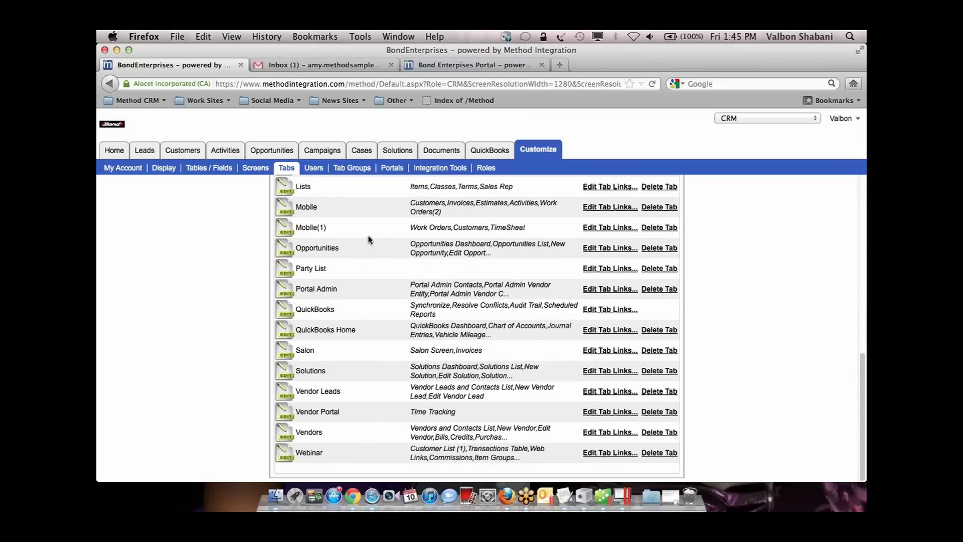
left_click(354, 171)
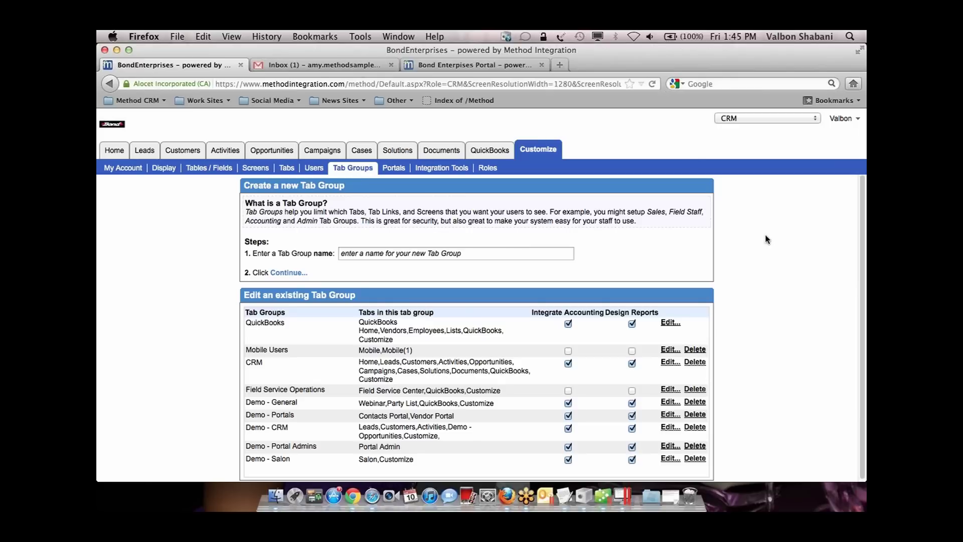
Switch to the QuickBooks tab group and view its existing items list.
left_click(753, 120)
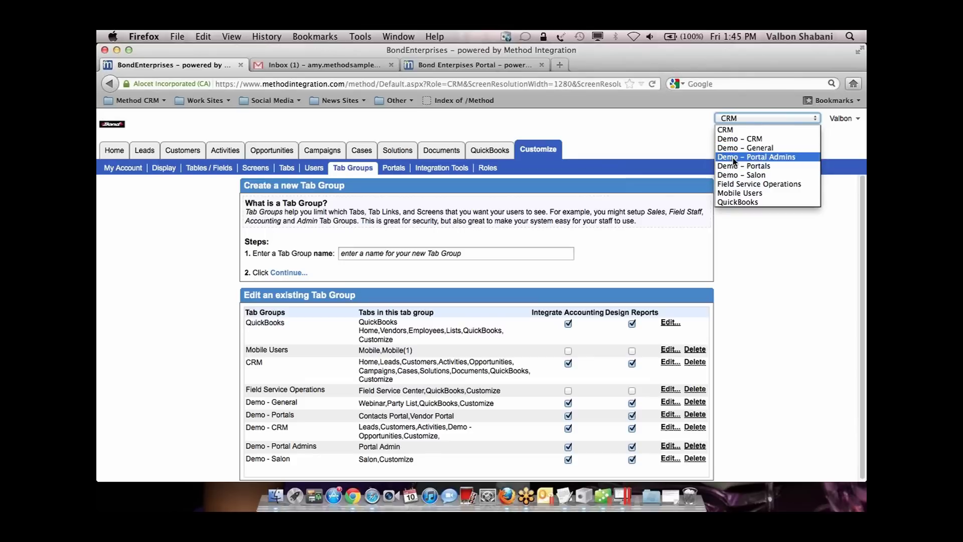
left_click(734, 201)
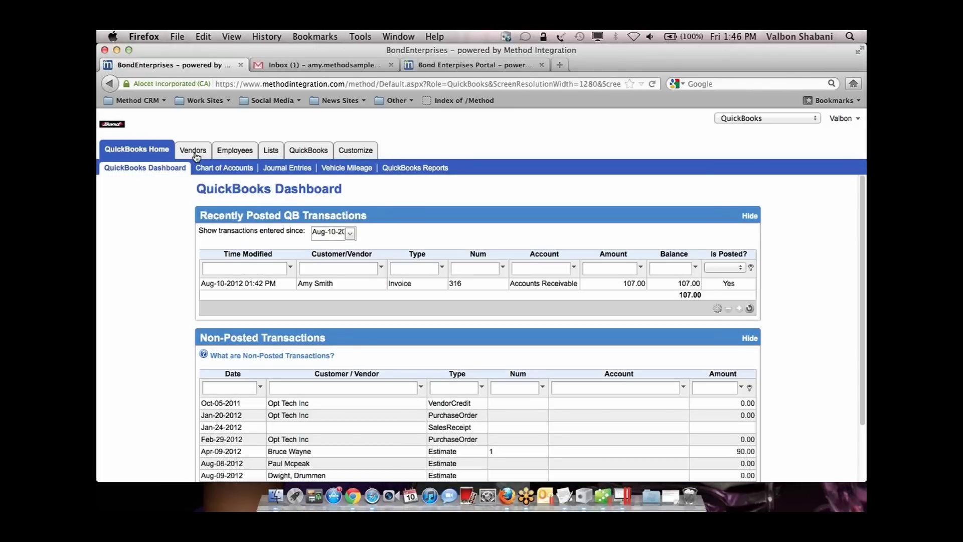
left_click(271, 155)
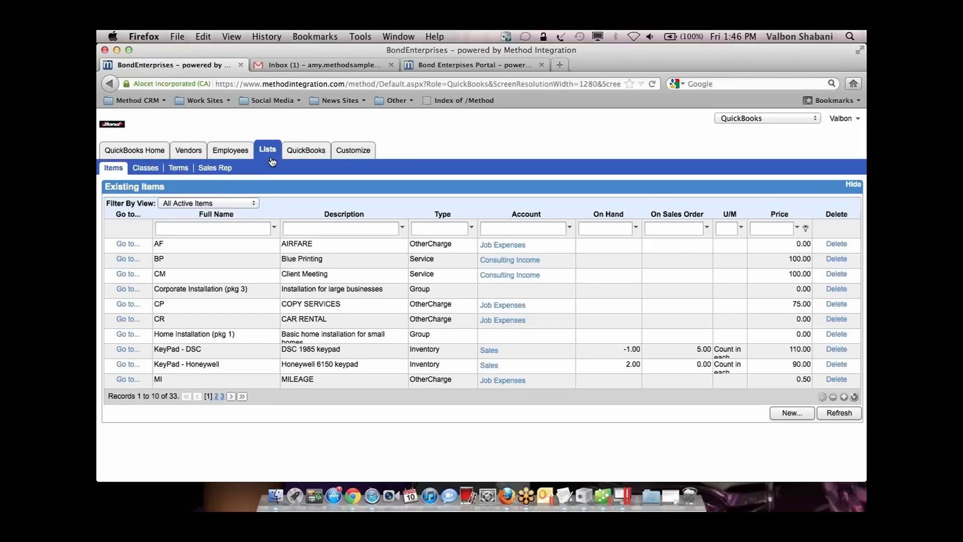
Switch to the Demo - Salon tab group and choose an existing customer as the client on the Salon Screen.
left_click(731, 119)
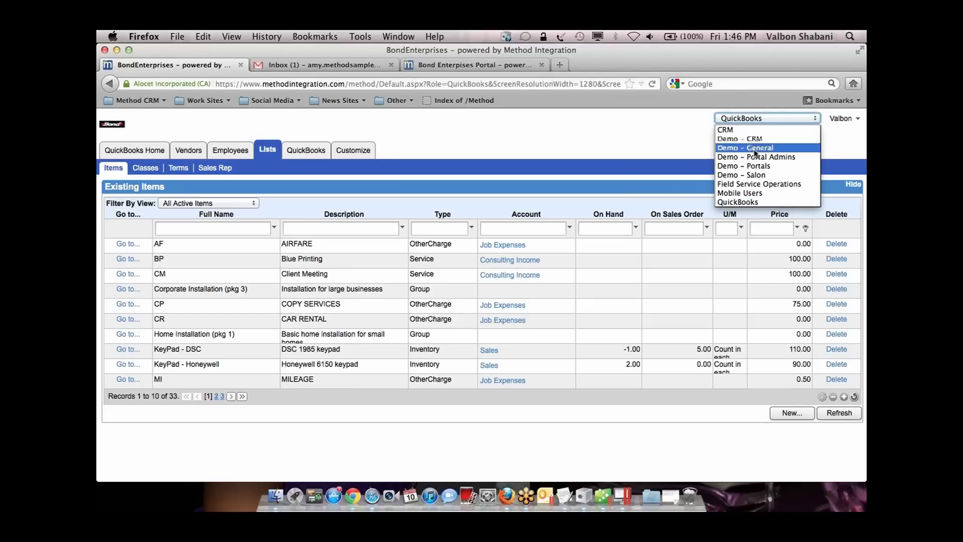
left_click(763, 176)
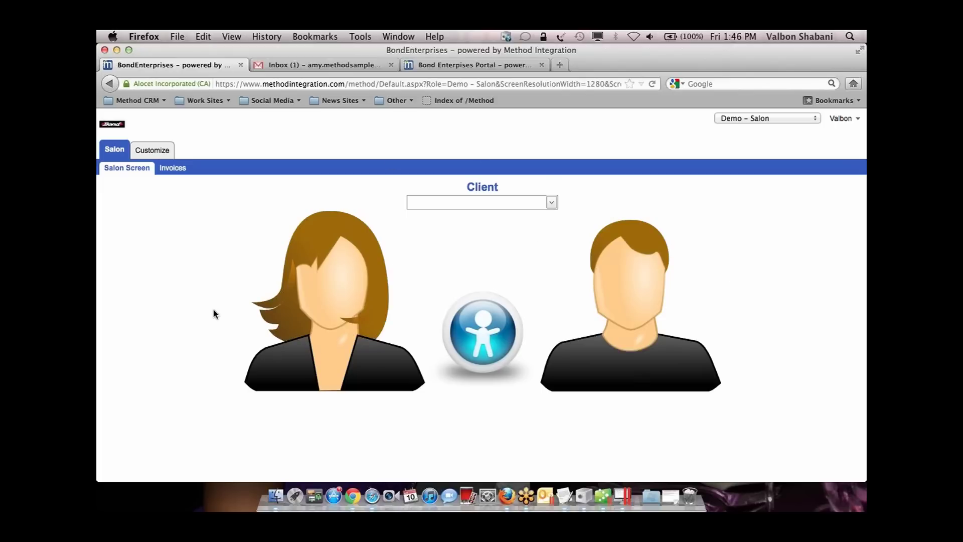
left_click(551, 202)
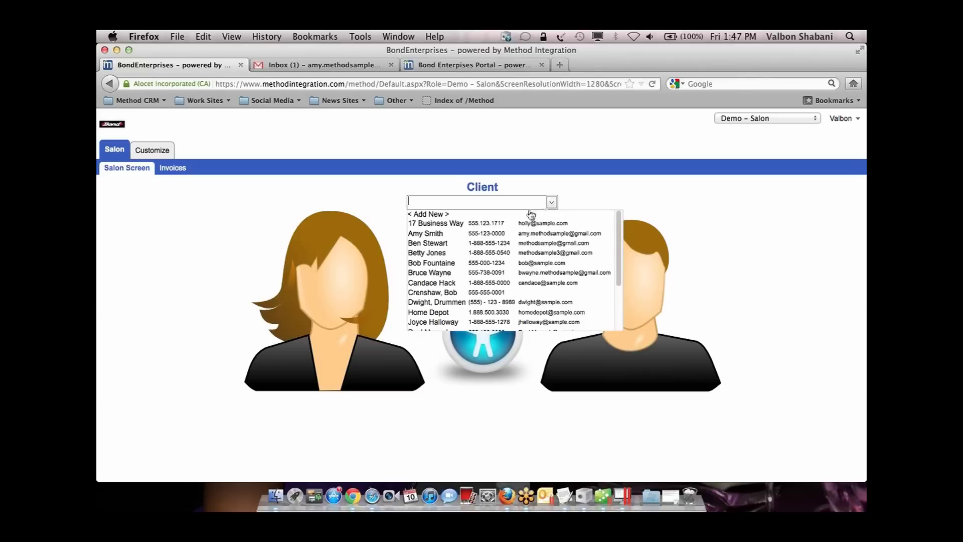
left_click(489, 238)
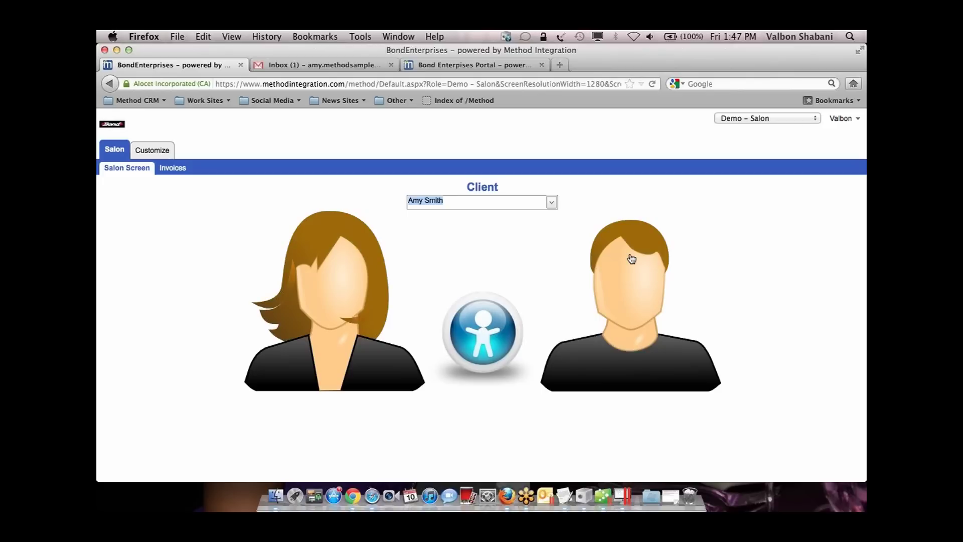
Create the client's women's haircut invoice from the female figure, agree to send an email, and review the invoice details.
left_click(326, 255)
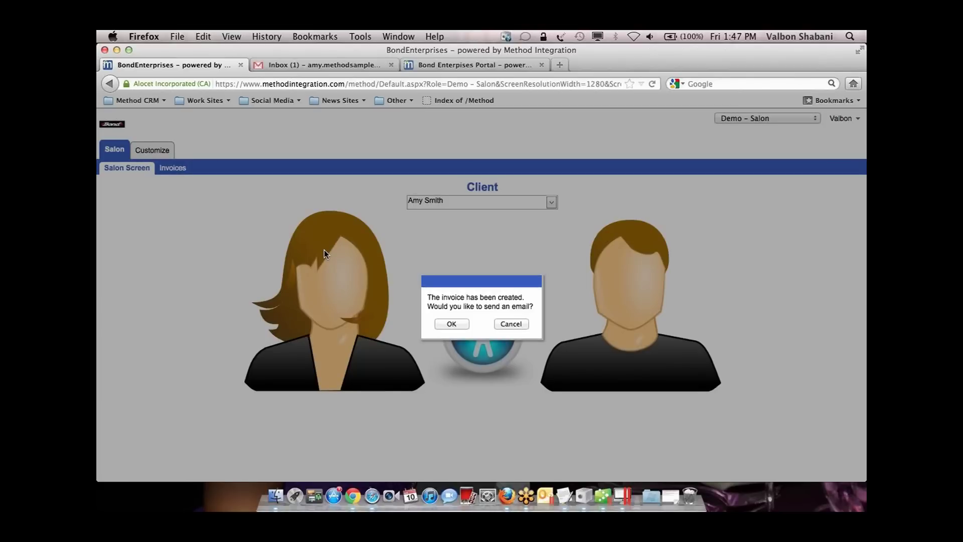
left_click(451, 324)
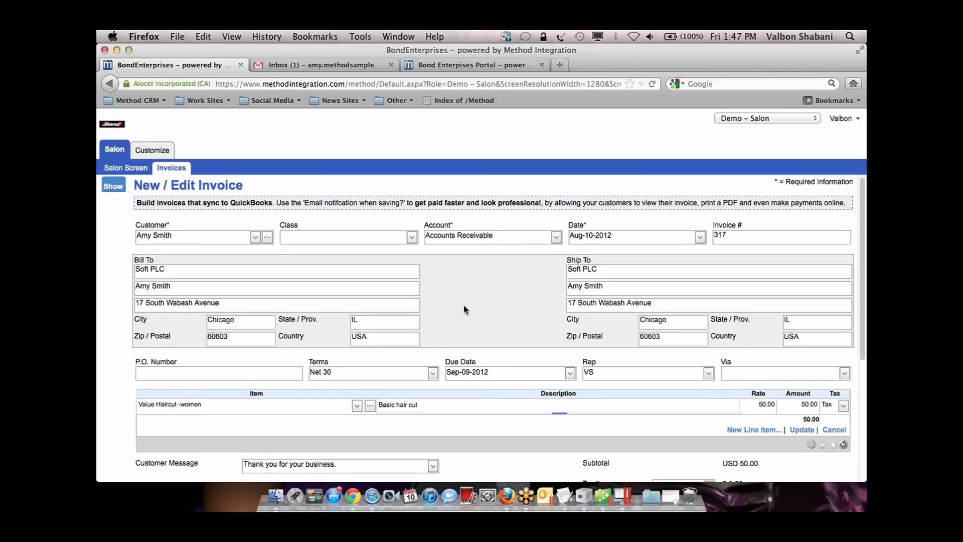
scroll(463, 307, "down", 3)
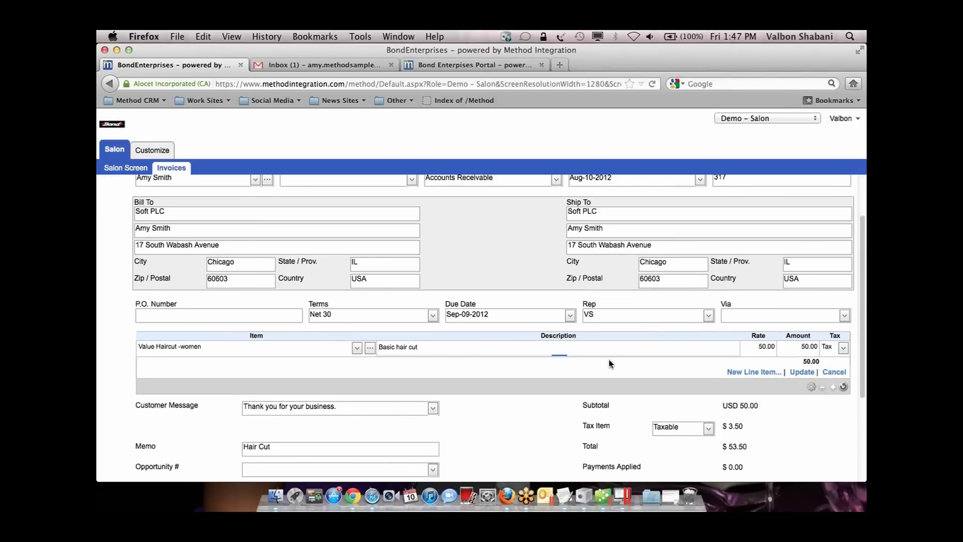
scroll(648, 378, "down", 2)
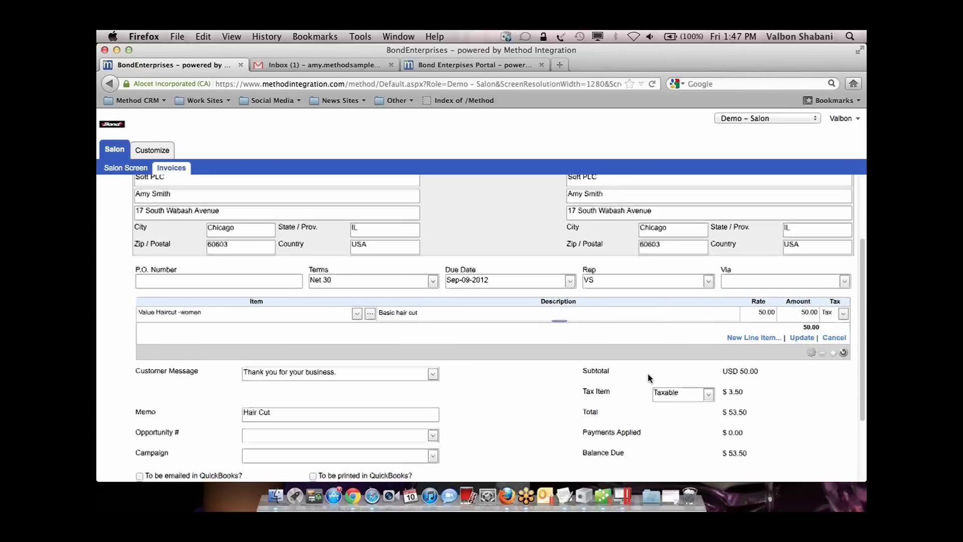
scroll(648, 377, "up", 3)
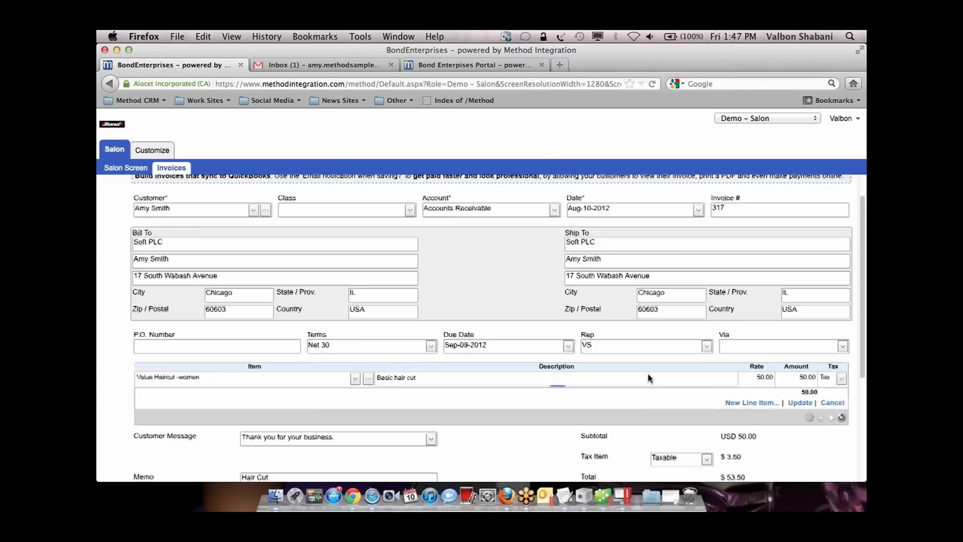
Open the Custom1_Salon screen for customization and examine the Conditional Warning among the Female Icon's click actions, including its condition and message.
left_click(160, 159)
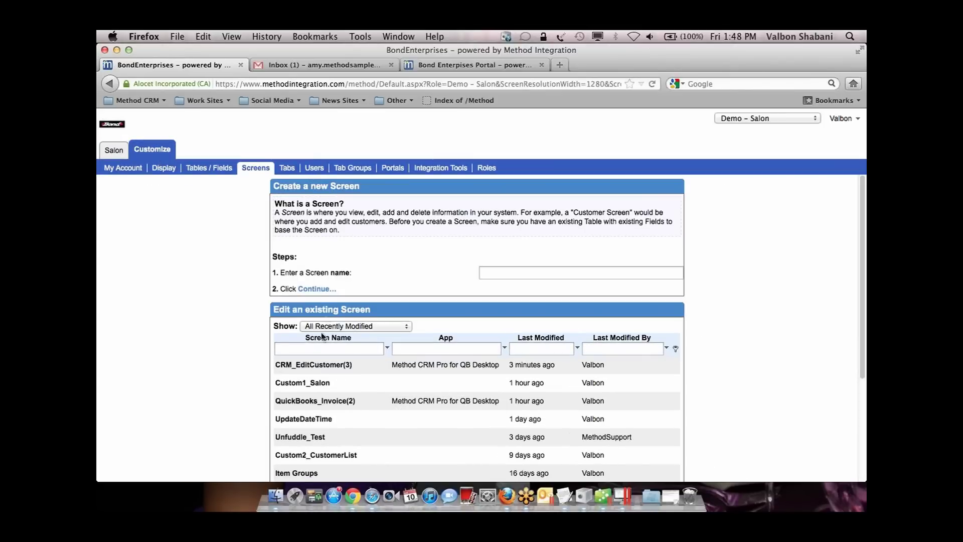
left_click(306, 384)
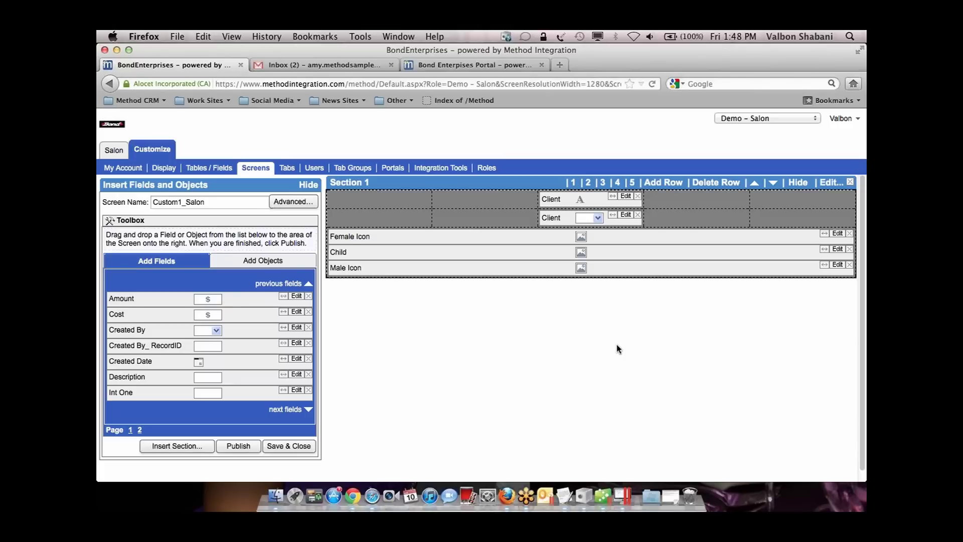
left_click(837, 234)
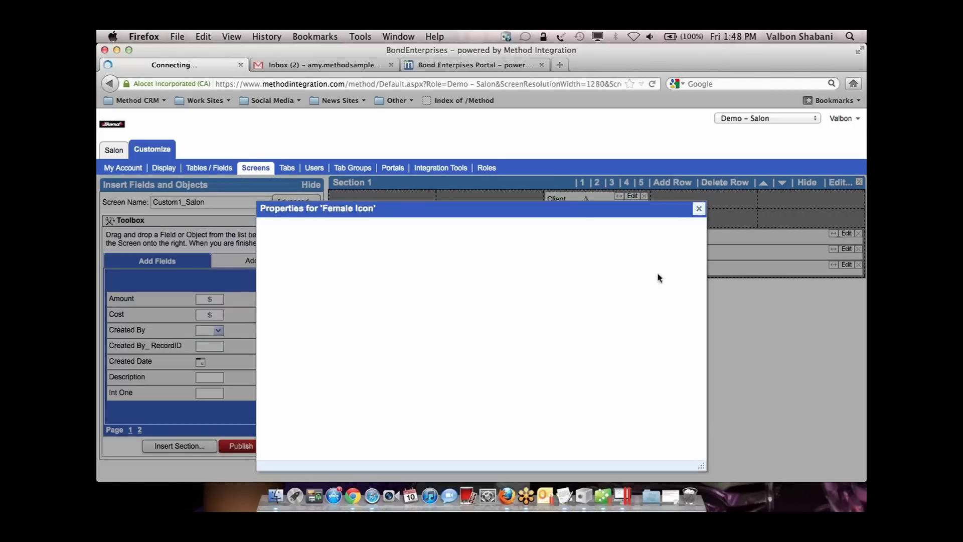
left_click(577, 447)
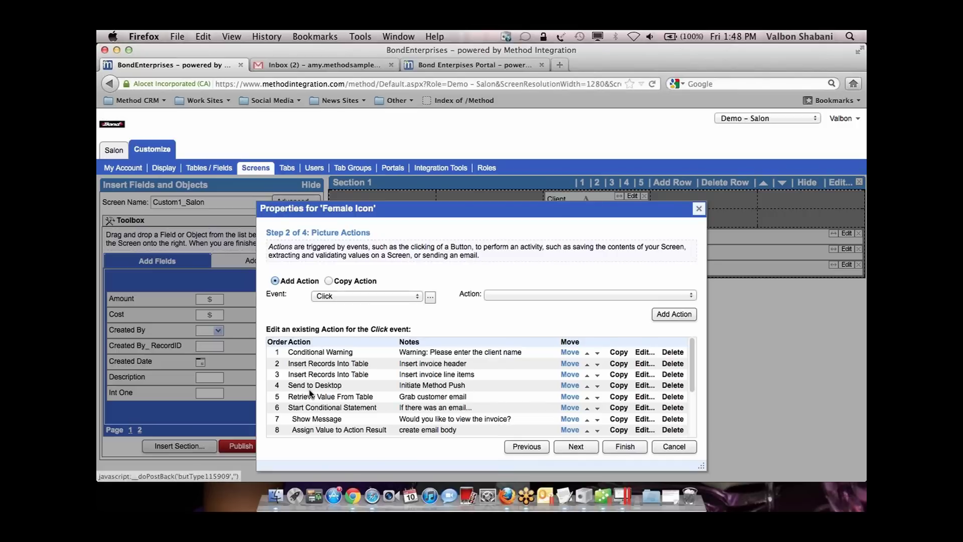
left_click(312, 358)
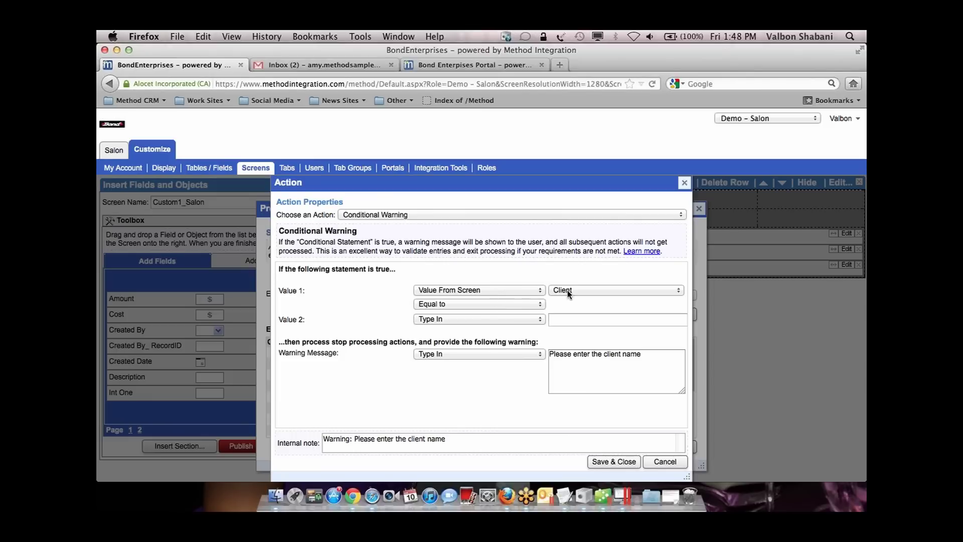
left_click(575, 320)
left_click_drag(651, 358, 540, 353)
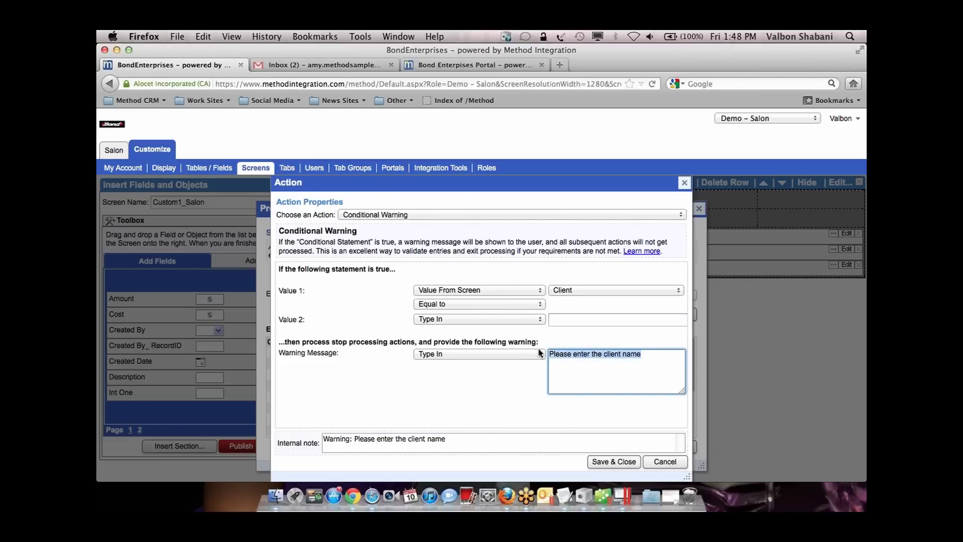
Clear the client on the Salon Screen and test the female figure with no client chosen.
left_click(121, 150)
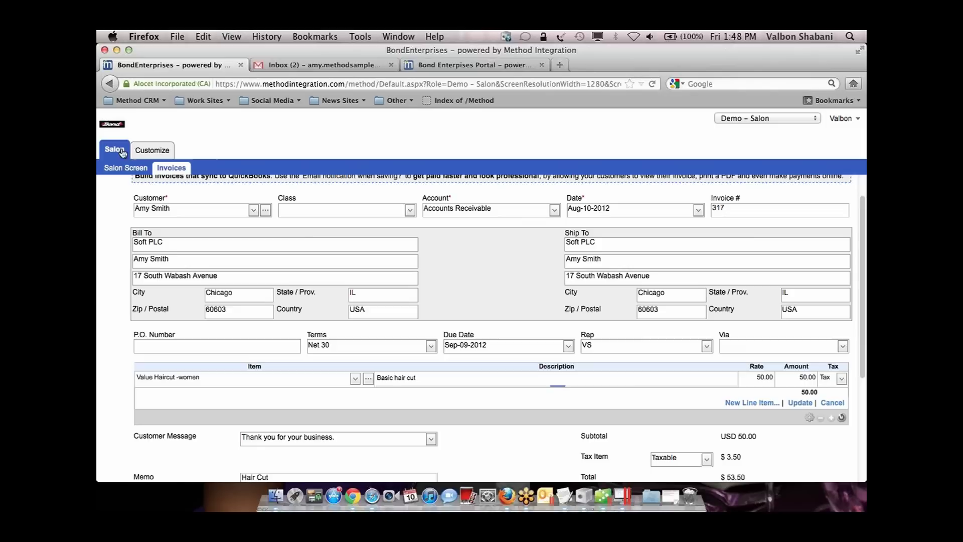
left_click(136, 169)
left_click(468, 202)
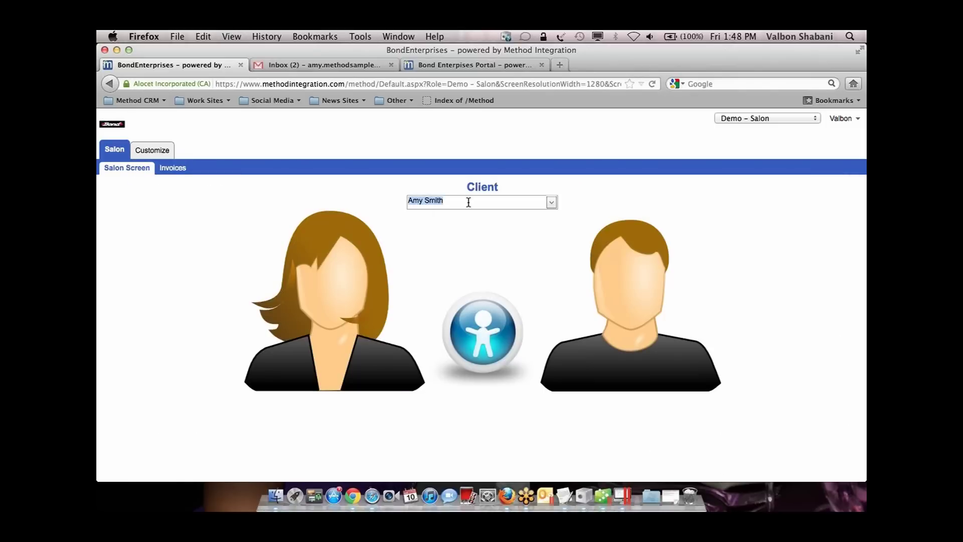
key("BackSpace")
left_click(333, 245)
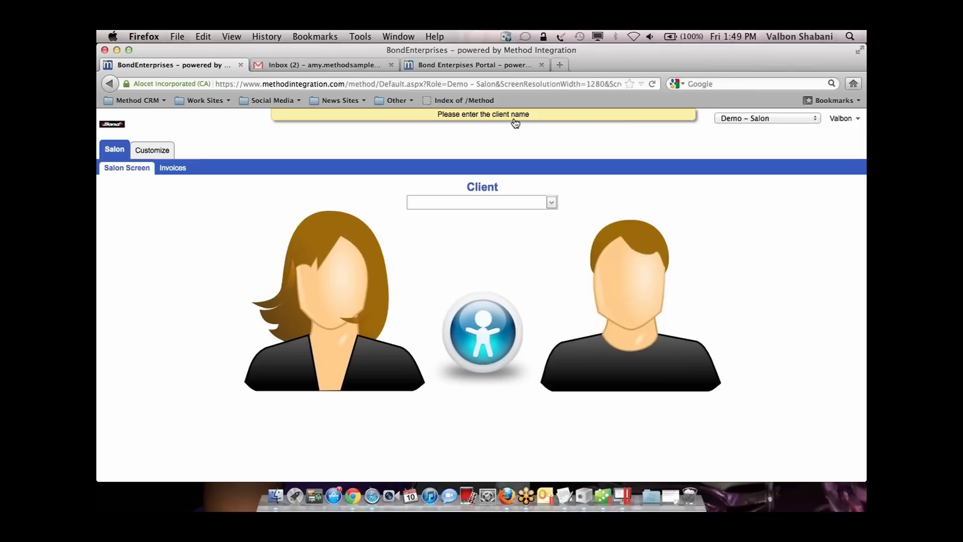
Cancel the Conditional Warning action, close the Female Icon properties without saving, and return to the Salon Screen.
left_click(152, 150)
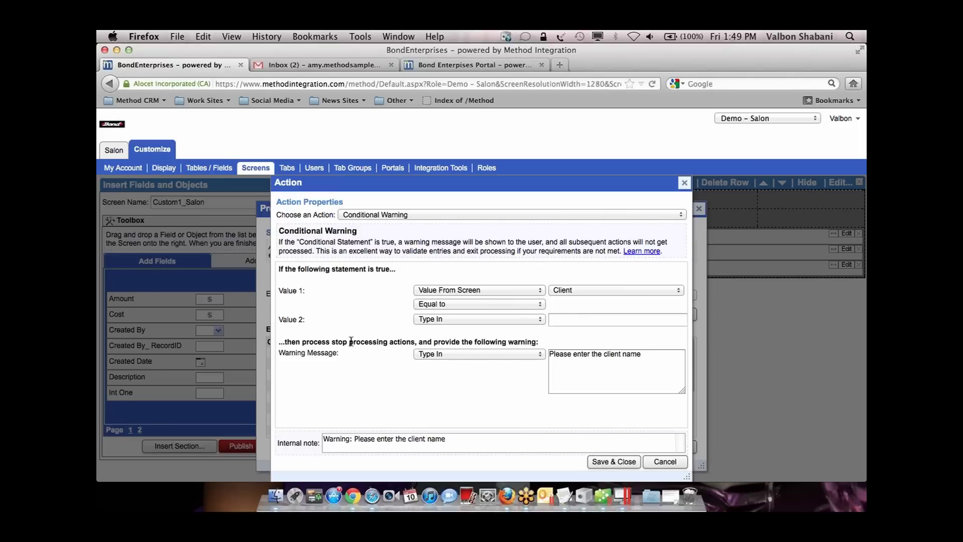
left_click(664, 460)
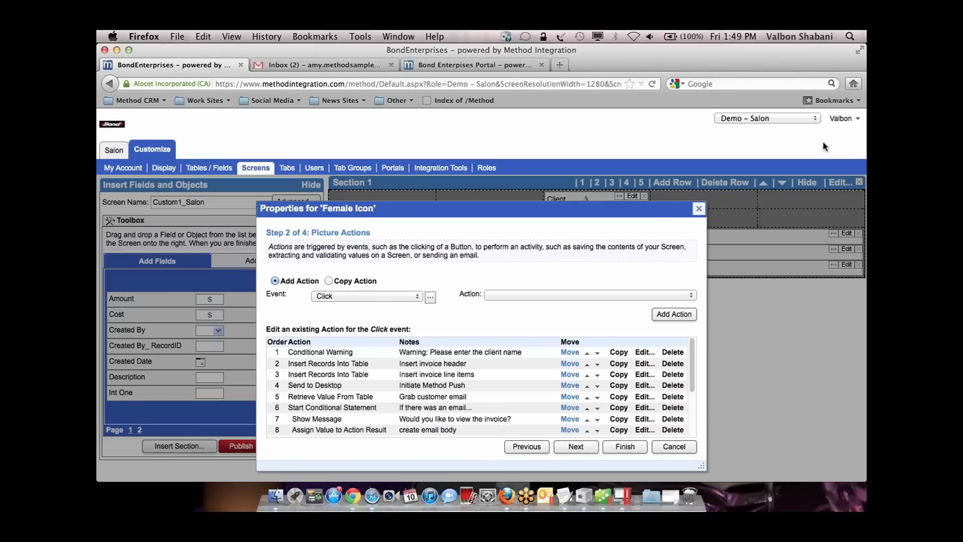
left_click(699, 208)
left_click(115, 150)
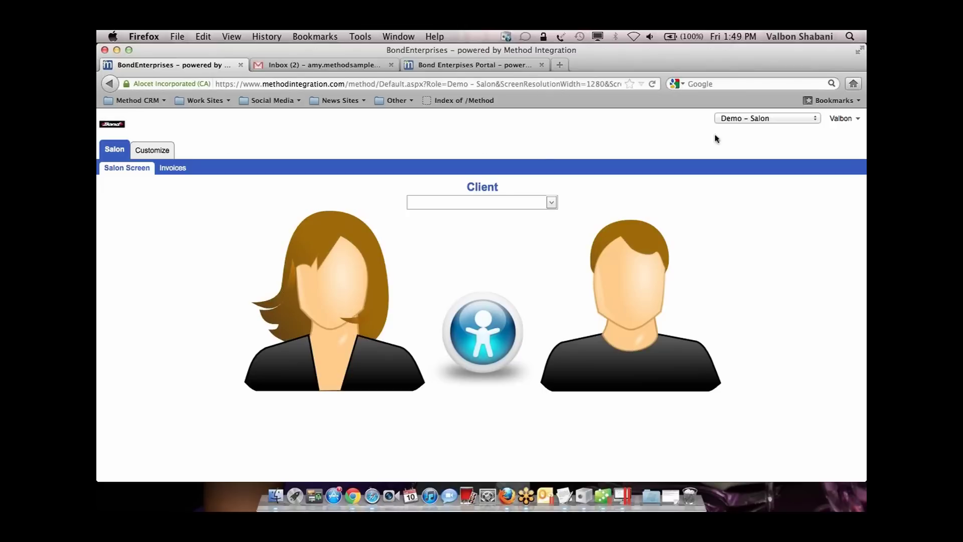
Switch to the Demo - CRM tab group and open the Import / Export page of the integration tools.
left_click(770, 119)
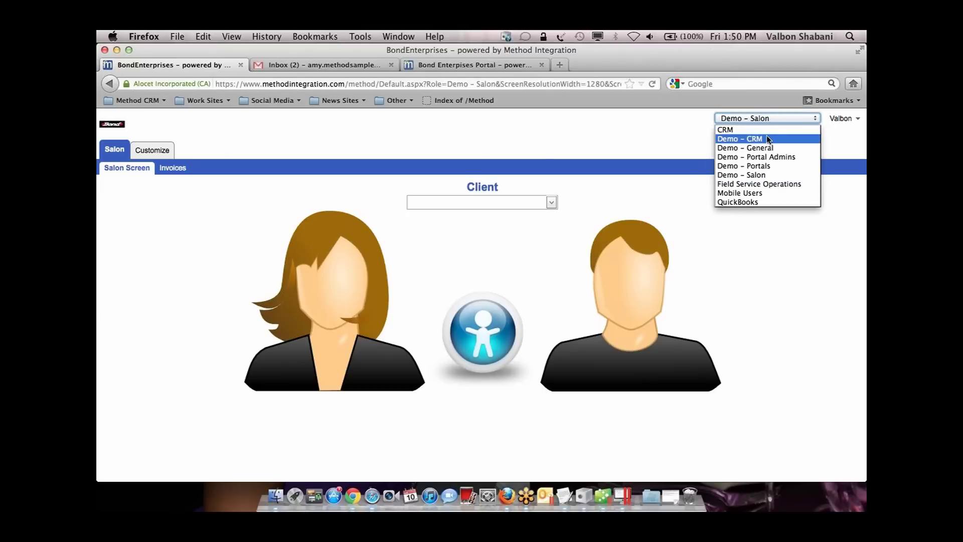
left_click(766, 138)
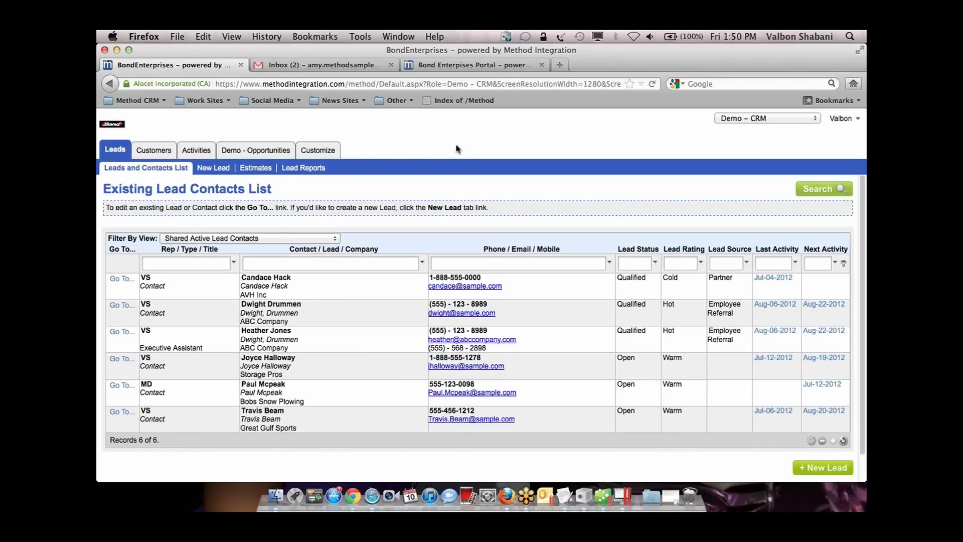
left_click(330, 153)
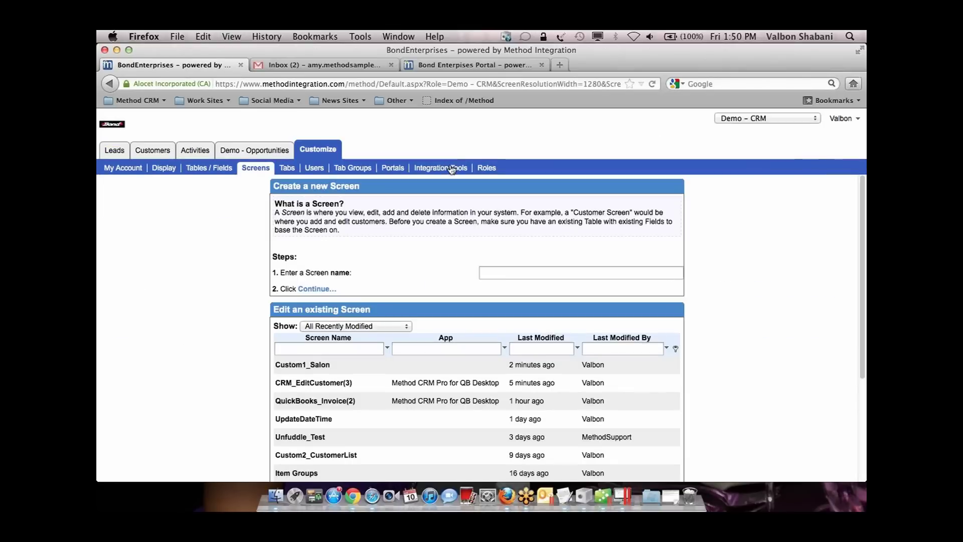
left_click(448, 168)
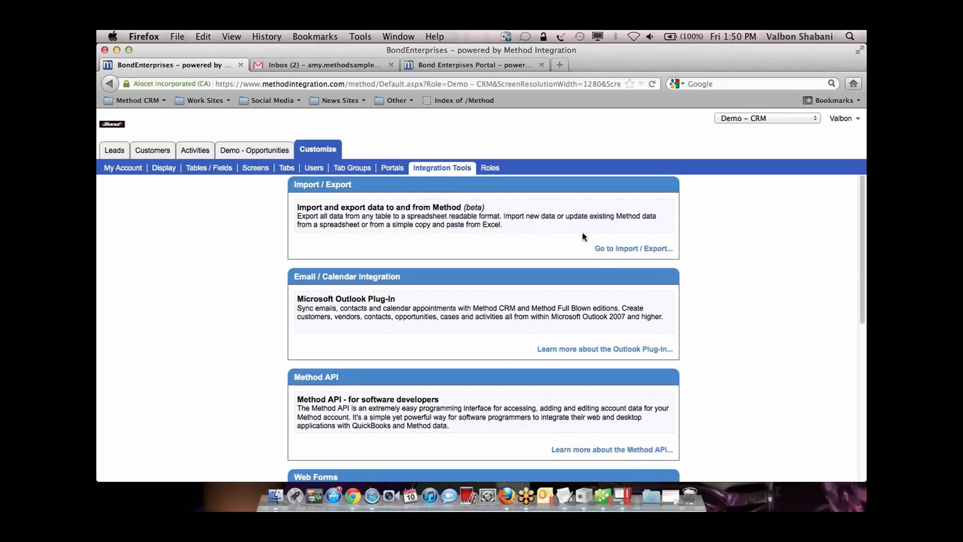
left_click(621, 249)
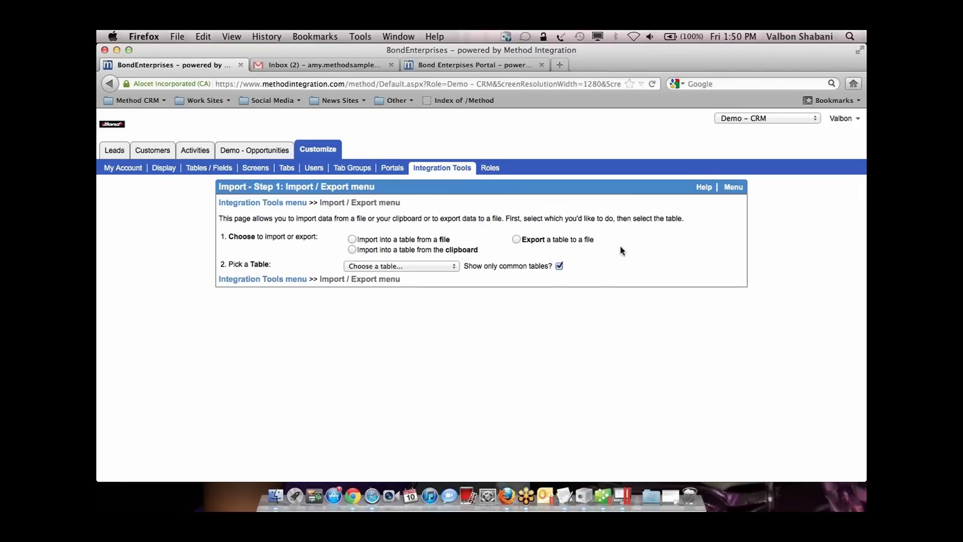
Choose to import from a file into the Customer Lead table.
left_click(352, 239)
left_click(452, 266)
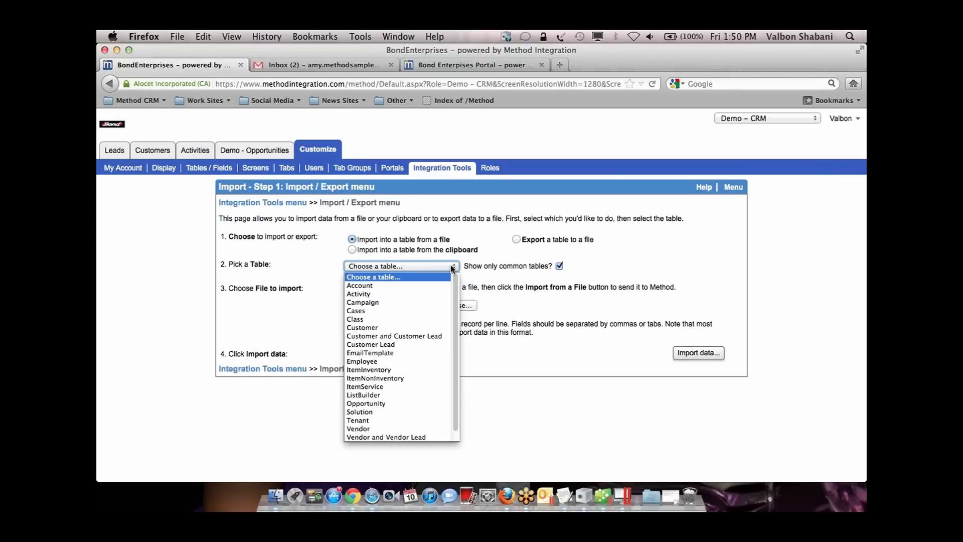
left_click(388, 345)
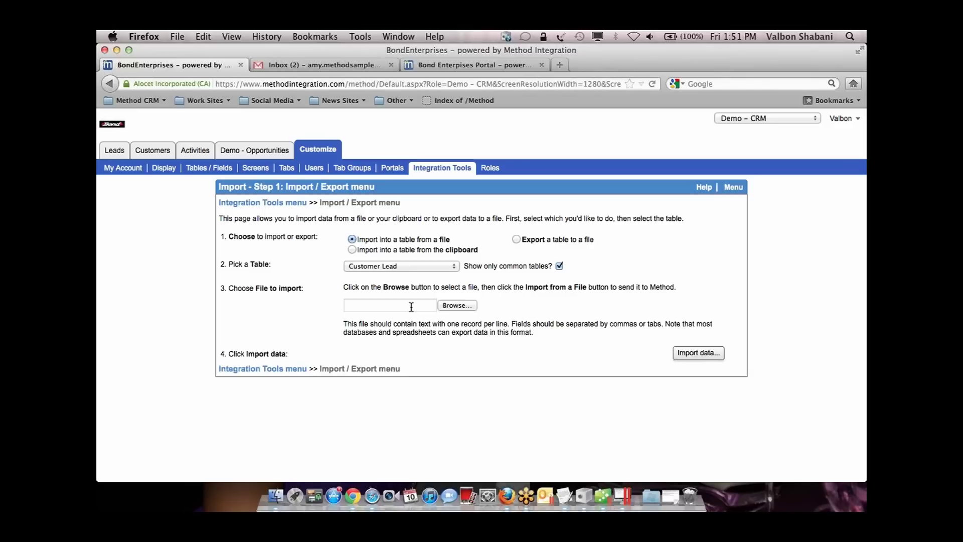
Switch to the CRM tab group, view the lead contacts list, and open a blank New Lead form.
left_click(729, 121)
left_click(735, 133)
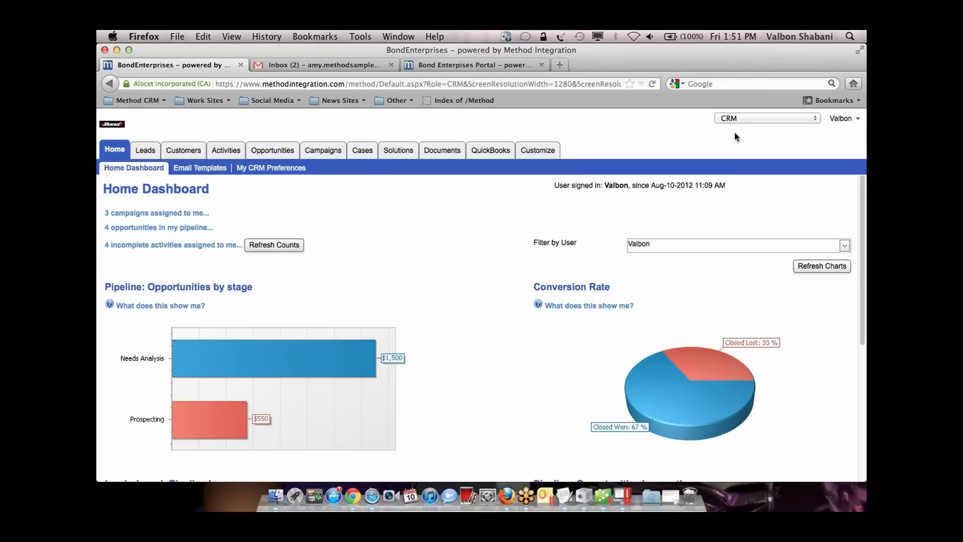
left_click(147, 152)
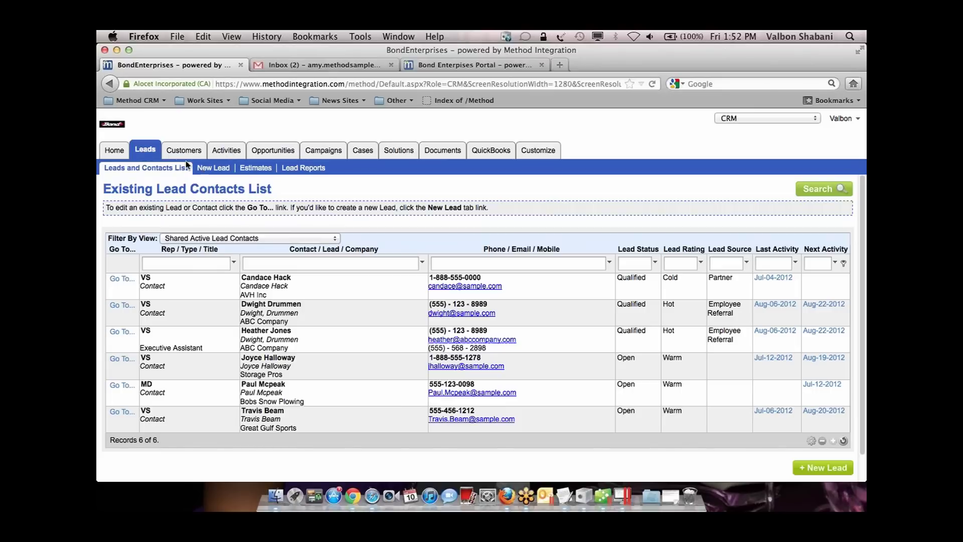
left_click(209, 170)
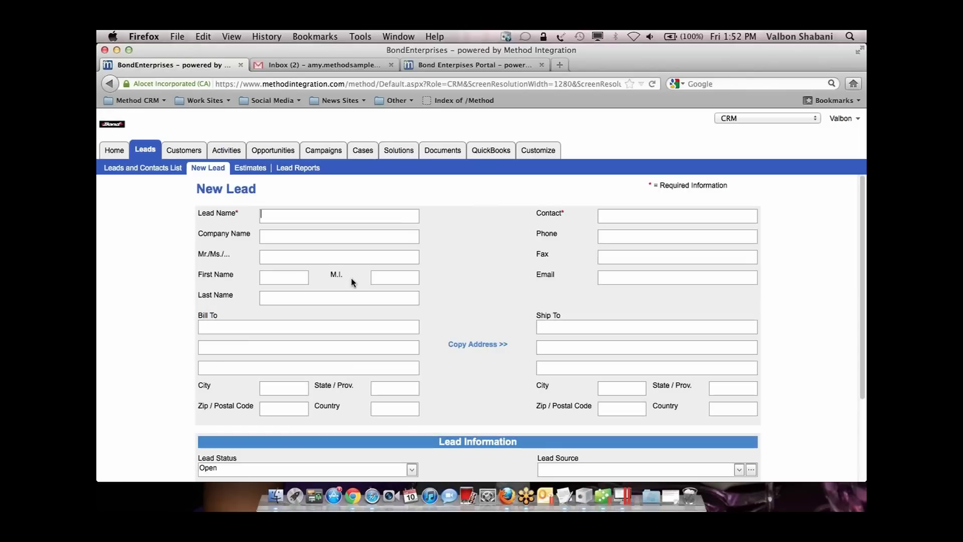